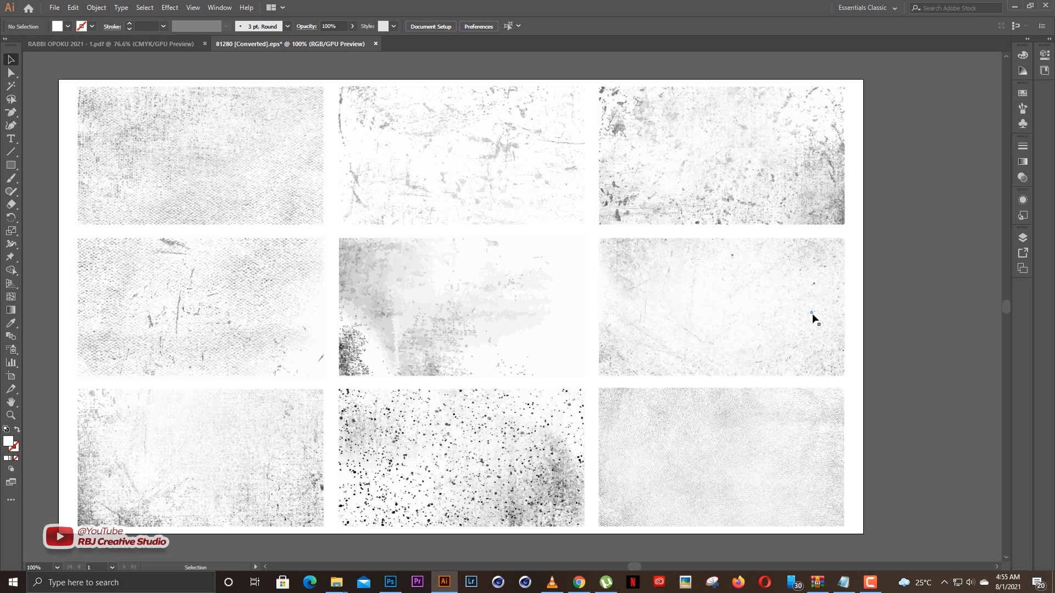
Select the fine-speckled grunge texture group in the middle row's third column and bring it into the Photoshop document Shiloh Festival of Goodnews.jpg.
left_click(1021, 237)
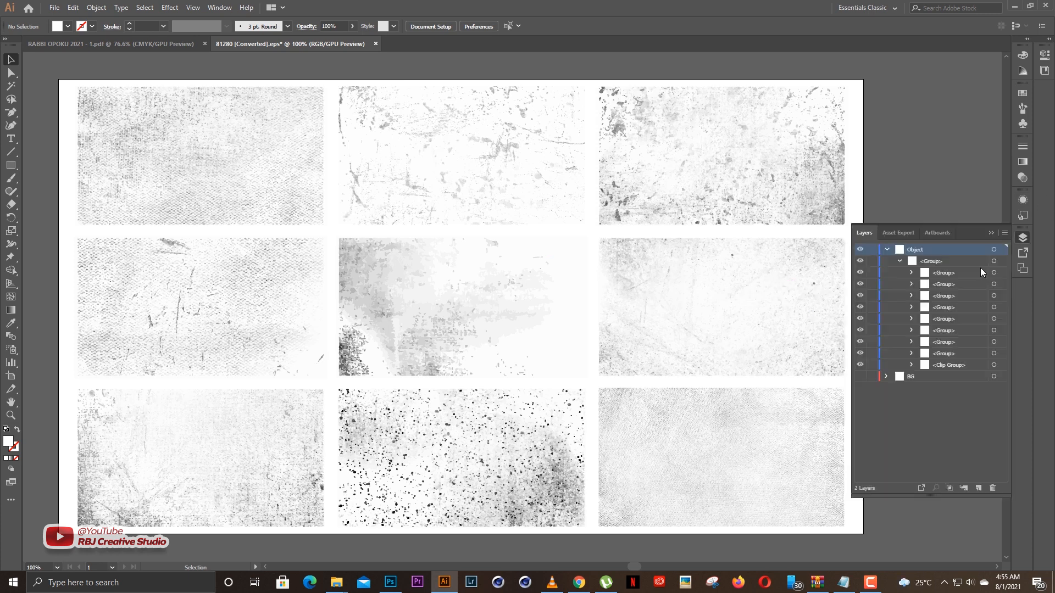
left_click(996, 321)
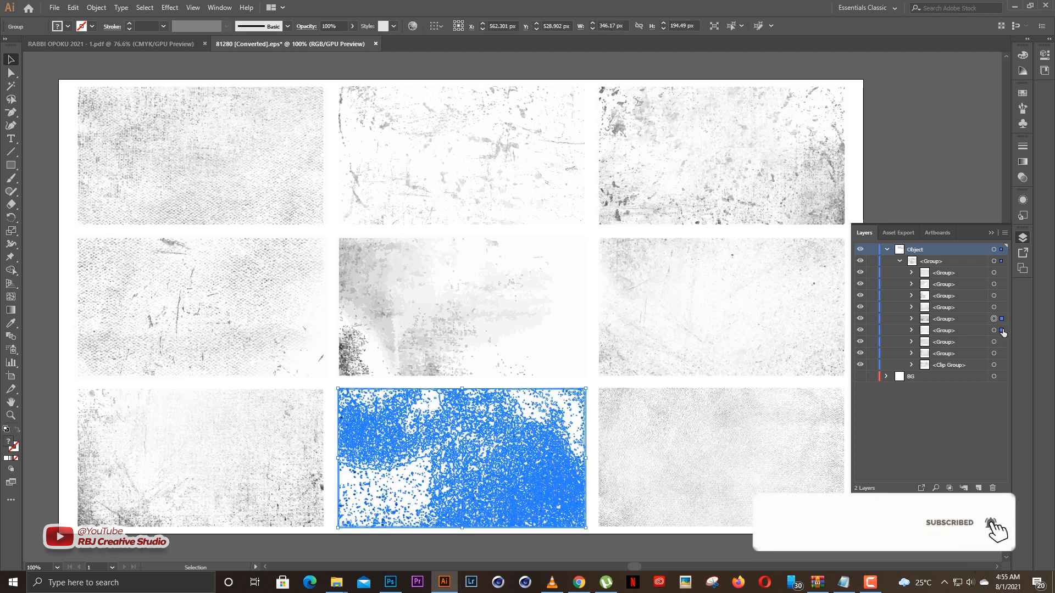
left_click(1002, 332)
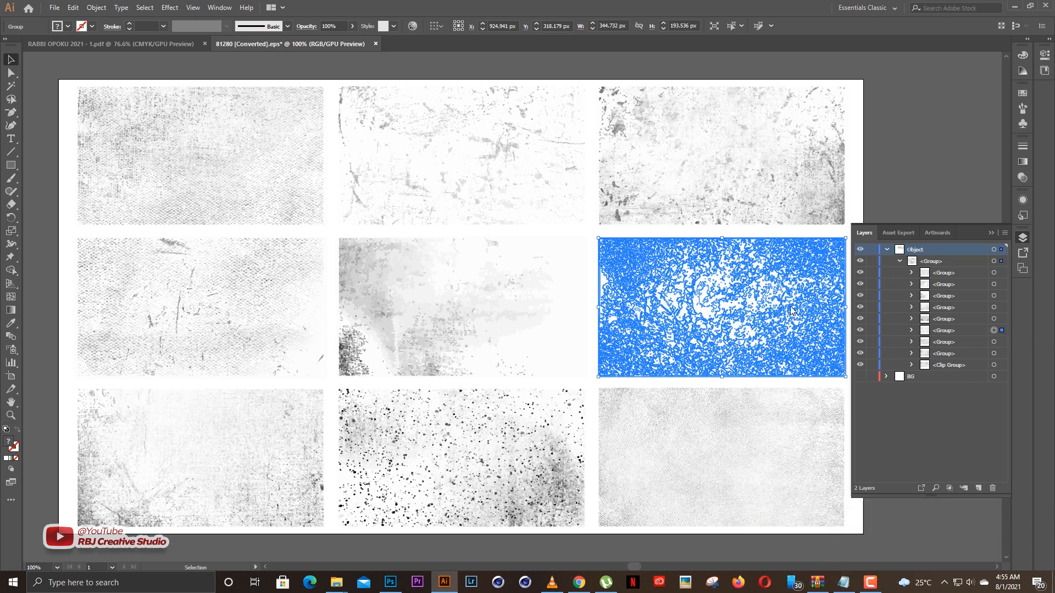
key("ctrl+plus")
key("ctrl+plus")
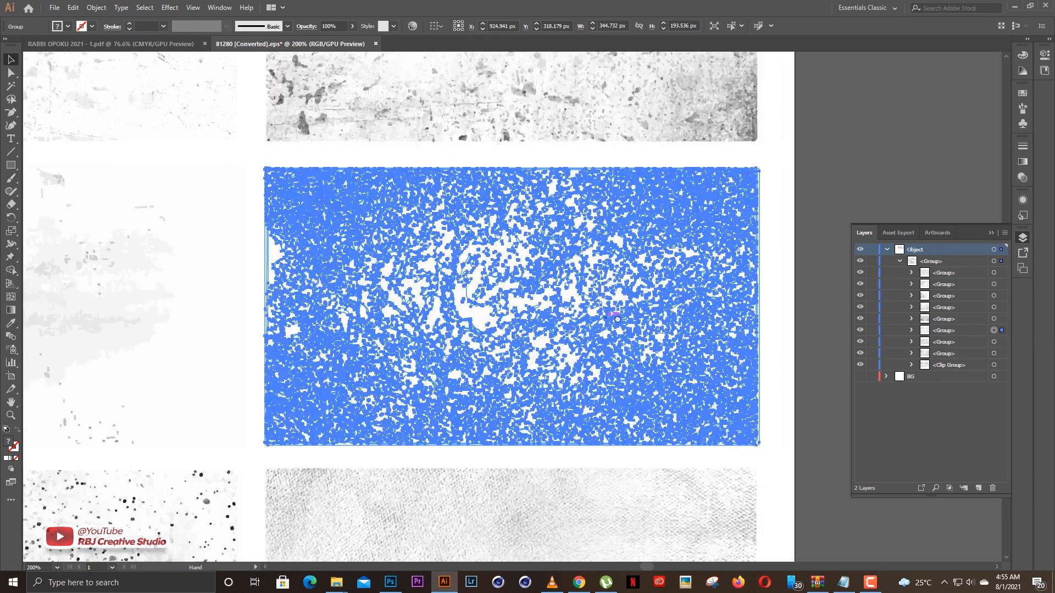
left_click_drag(617, 319, 690, 328)
key("ctrl+plus")
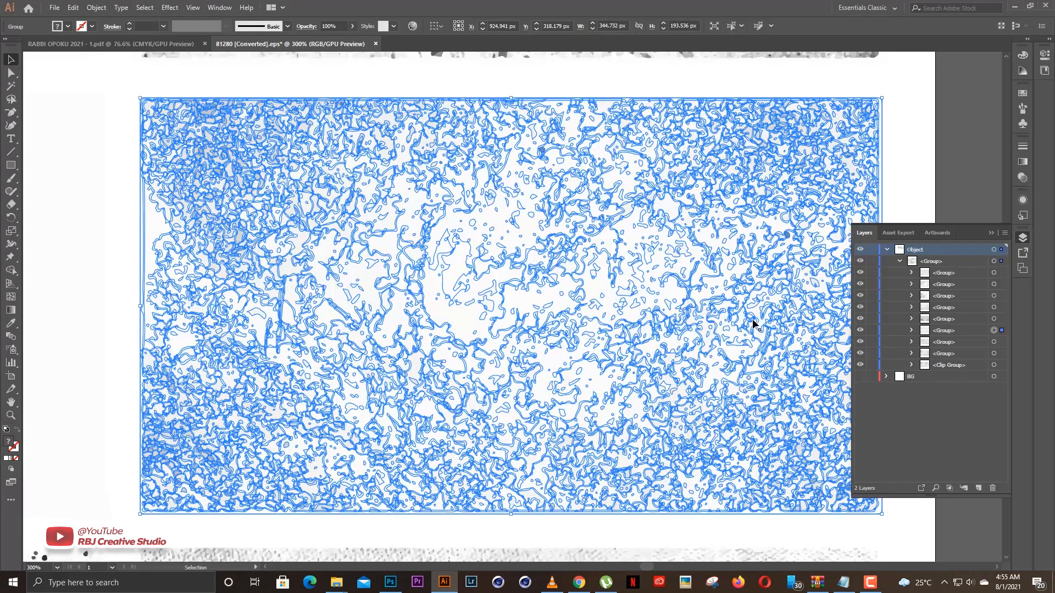
left_click_drag(753, 332, 478, 306)
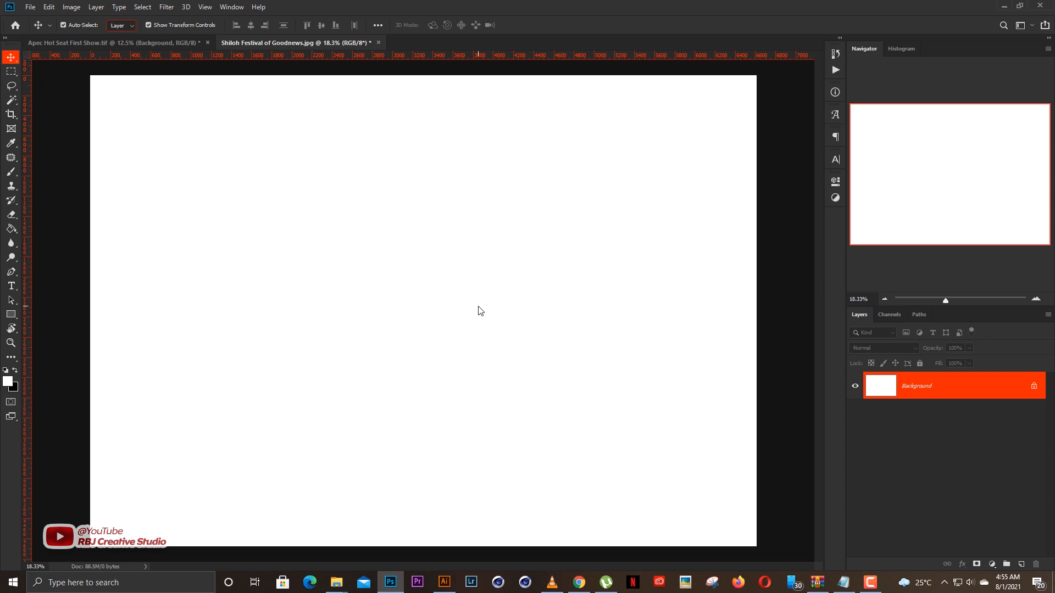
Scale the placed texture smart object to about 586% and position it so that it covers the whole white canvas.
left_click_drag(481, 258, 483, 157)
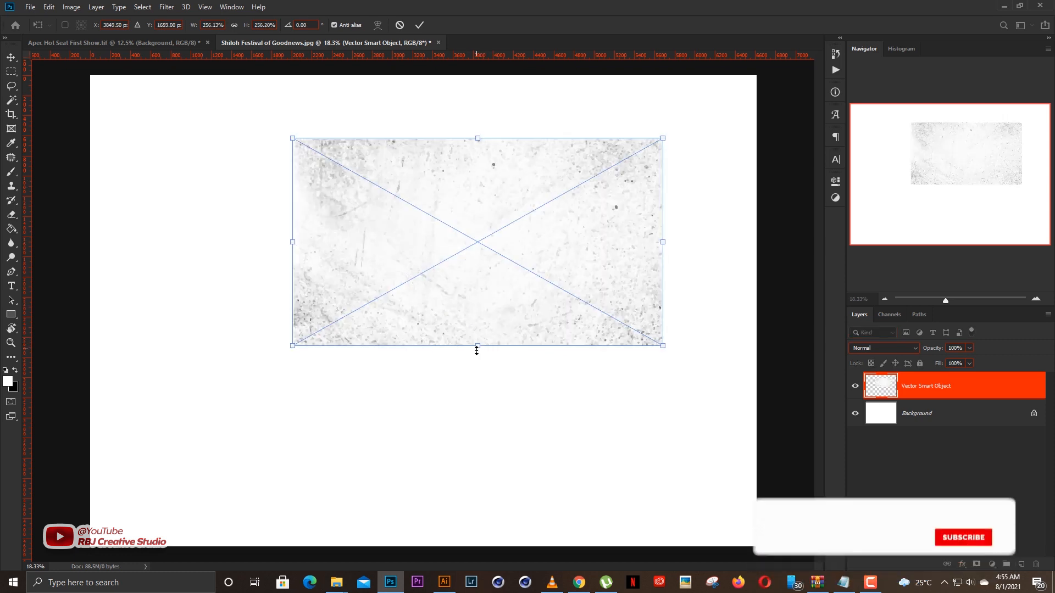
left_click_drag(481, 433, 485, 484)
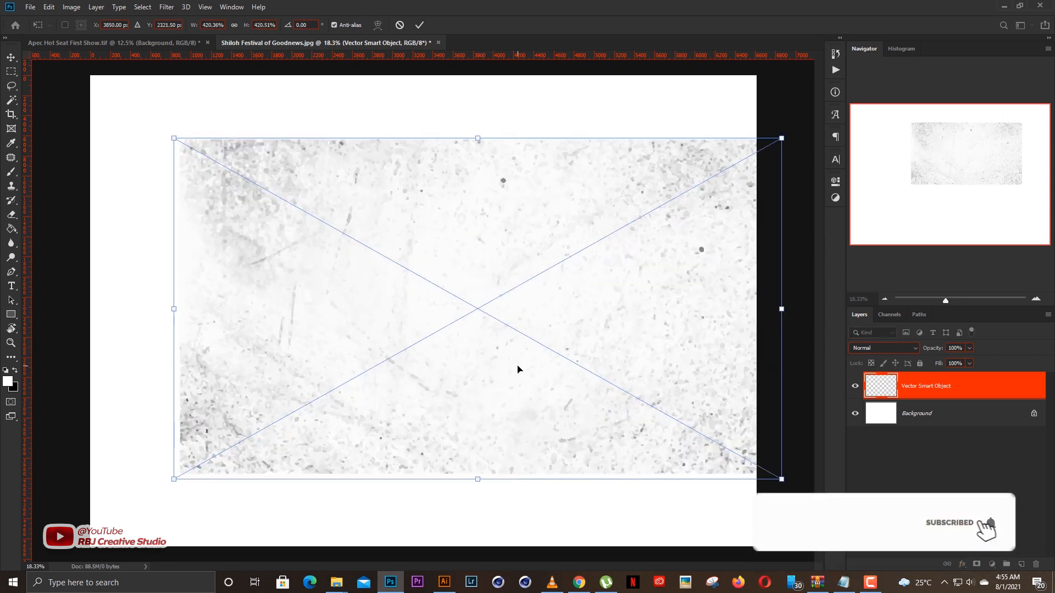
left_click_drag(477, 409, 435, 435)
left_click_drag(696, 205, 734, 146)
scroll(636, 233, "down", 2)
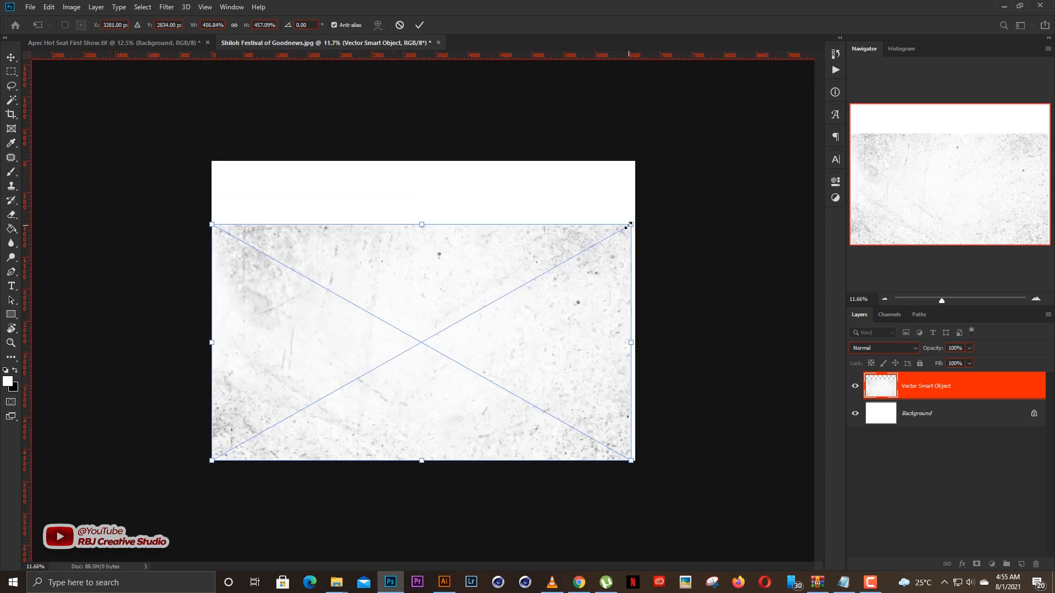
left_click_drag(629, 226, 690, 191)
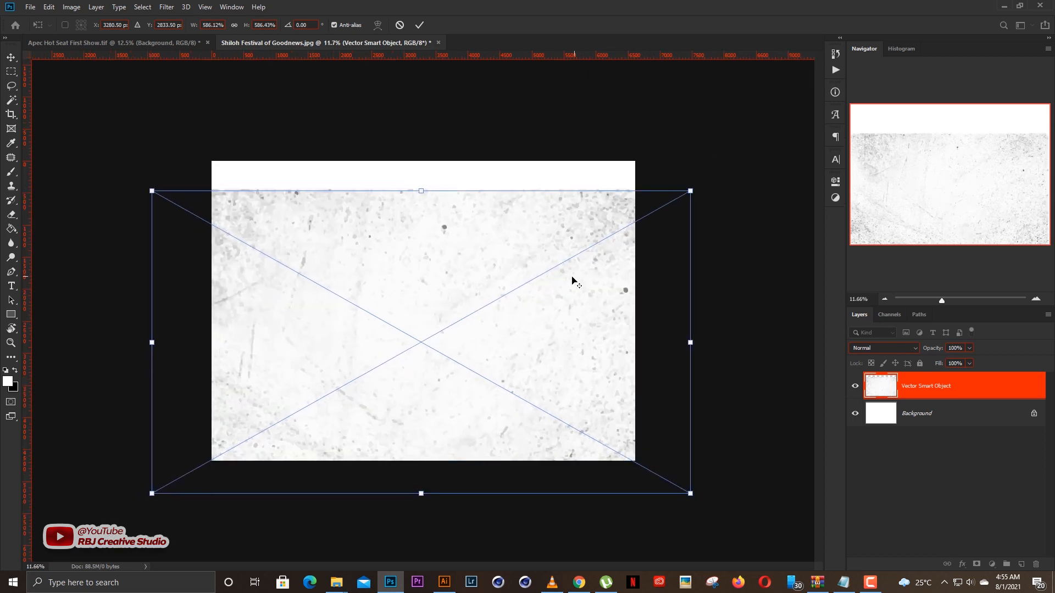
left_click_drag(572, 281, 566, 229)
key("Return")
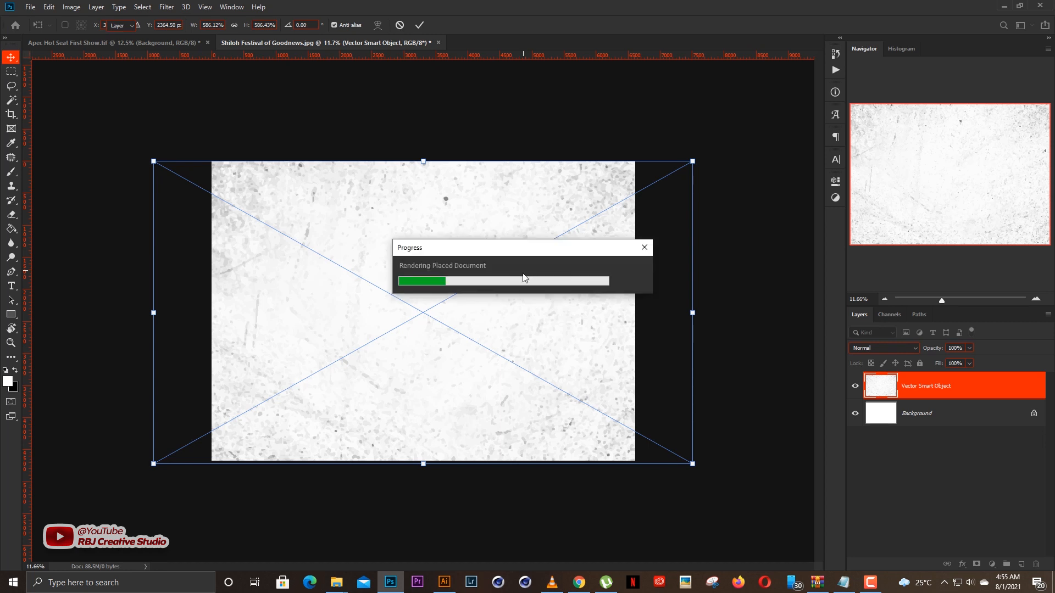
Reduce the opacity of the Vector Smart Object texture layer to about 23% and inspect the subtle background texture.
scroll(467, 402, "up", 4)
scroll(760, 451, "up", 3)
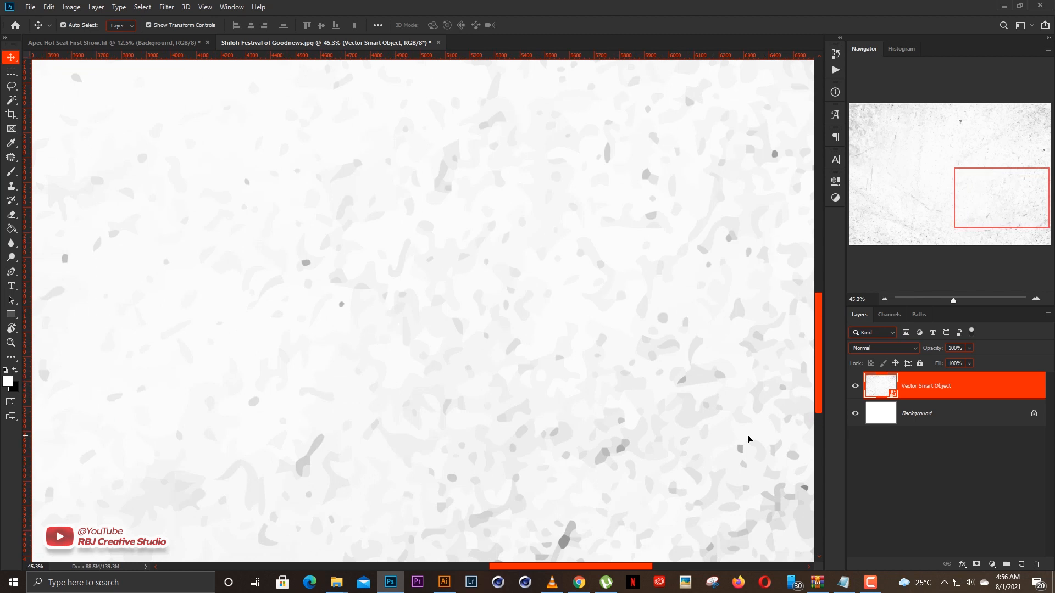
scroll(747, 439, "down", 4)
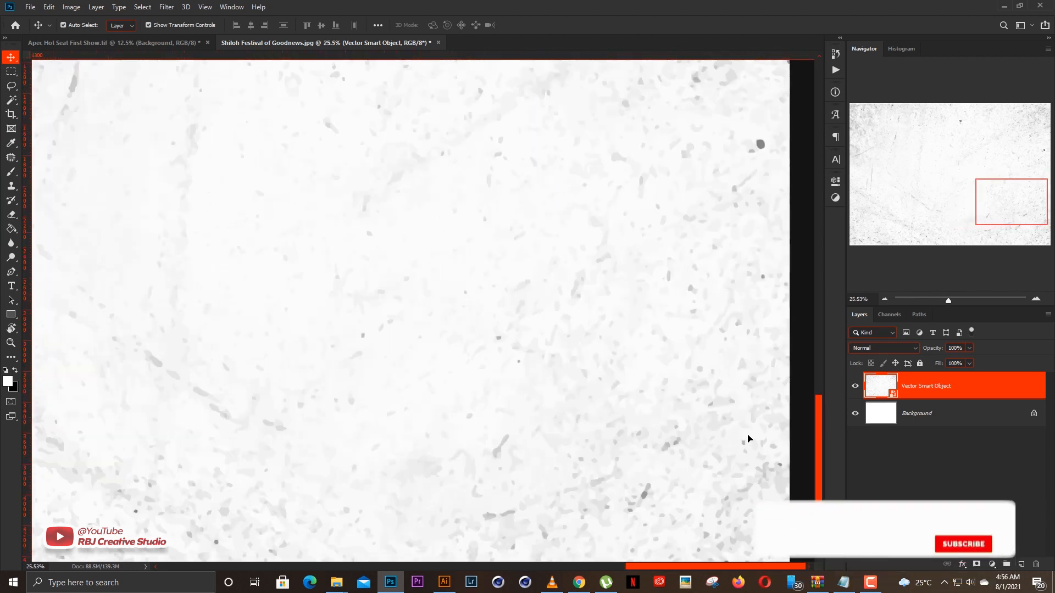
scroll(747, 439, "down", 1)
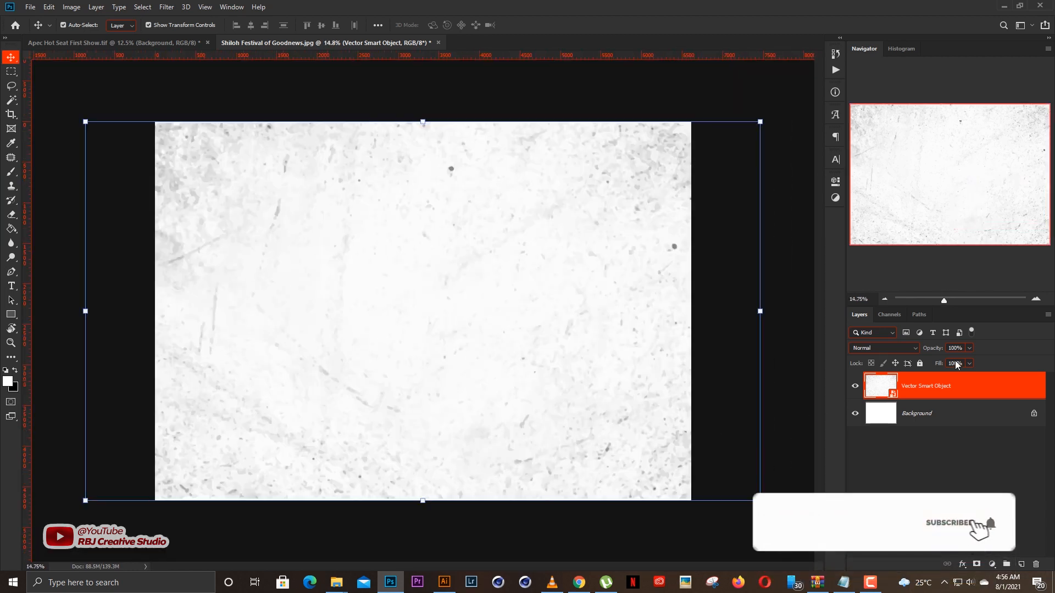
left_click_drag(936, 350, 896, 349)
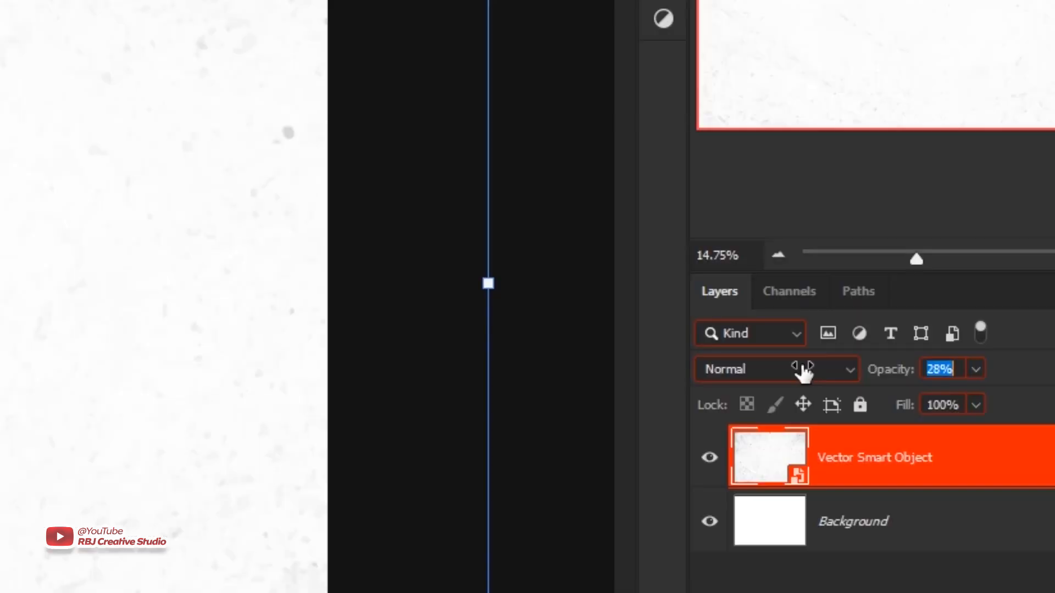
left_click_drag(802, 372, 797, 372)
left_click(560, 402)
scroll(175, 323, "up", 8)
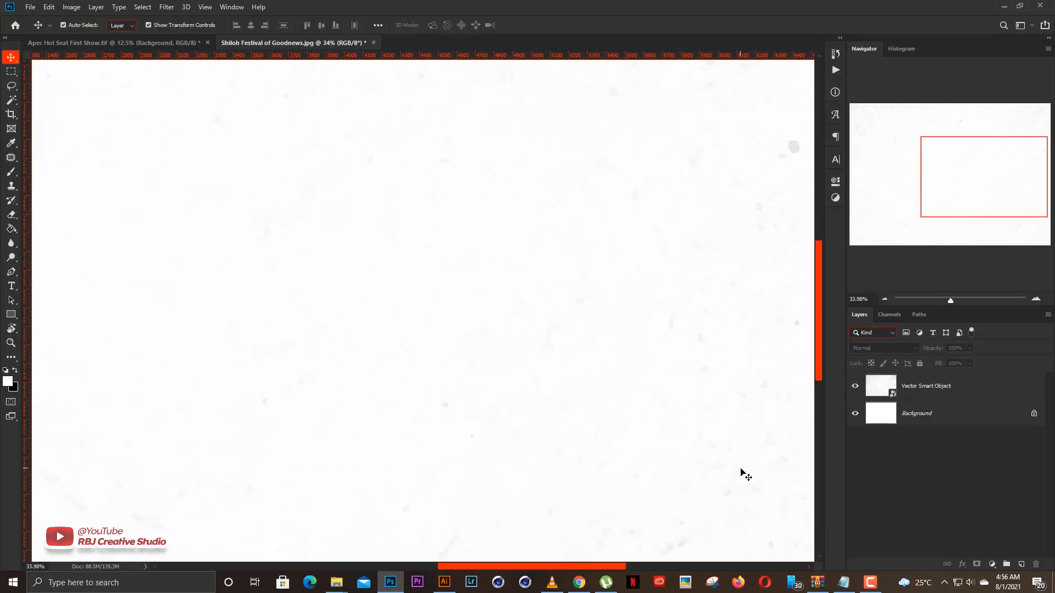
scroll(746, 475, "down", 4)
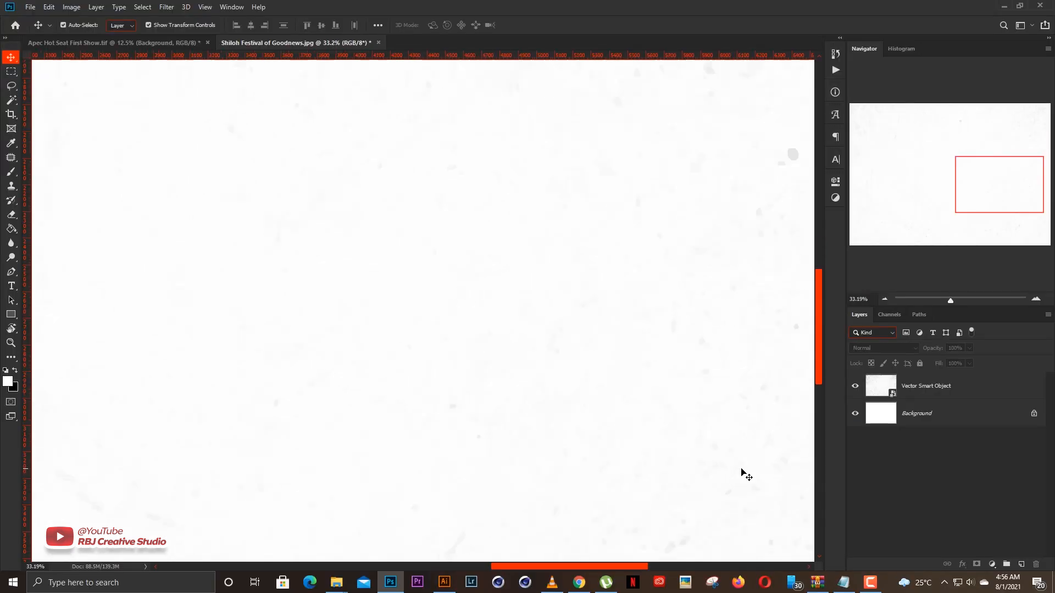
scroll(444, 390, "down", 1)
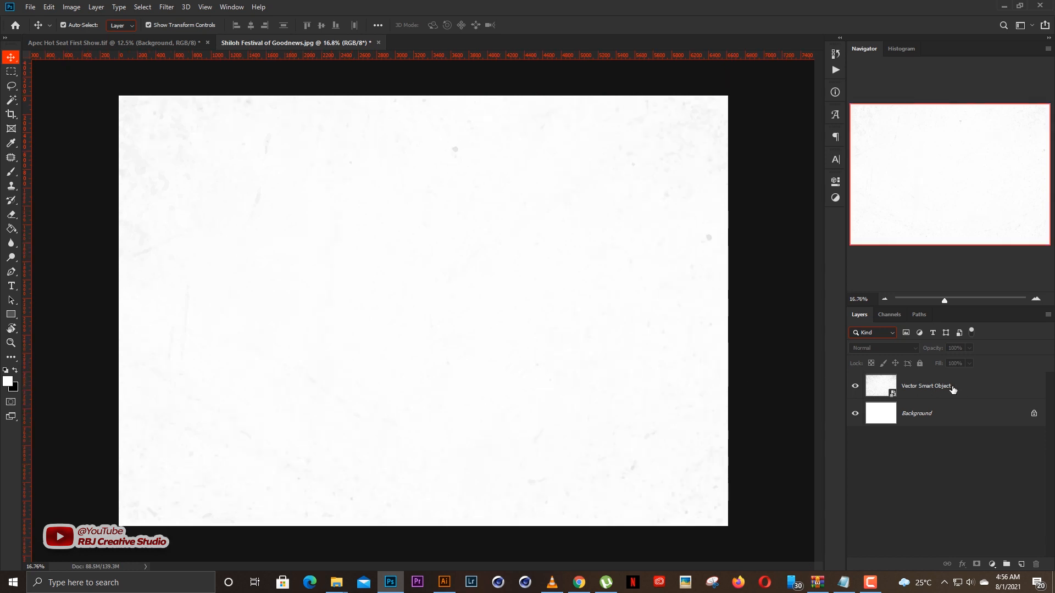
Lock all attributes of the Vector Smart Object texture layer and deselect it.
left_click(912, 391)
left_click(920, 364)
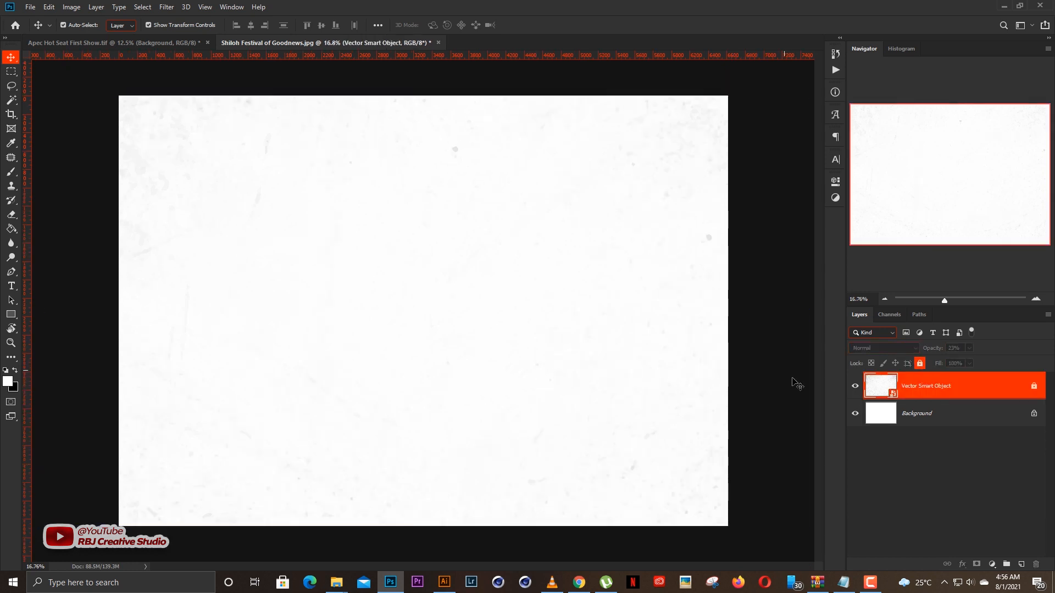
left_click(756, 343)
scroll(420, 358, "up", 2)
scroll(486, 373, "down", 2)
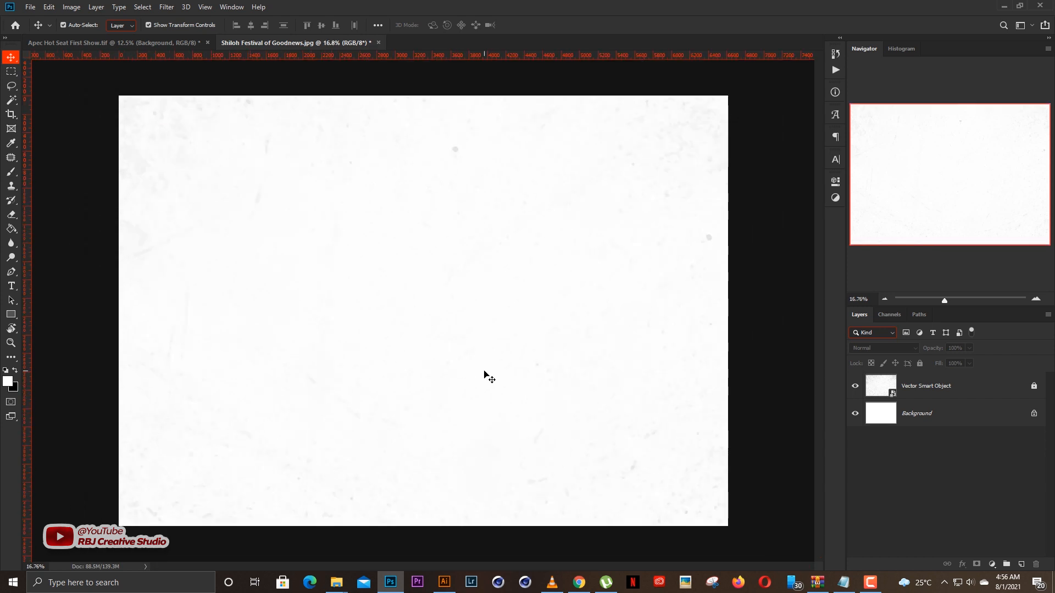
scroll(485, 374, "up", 1)
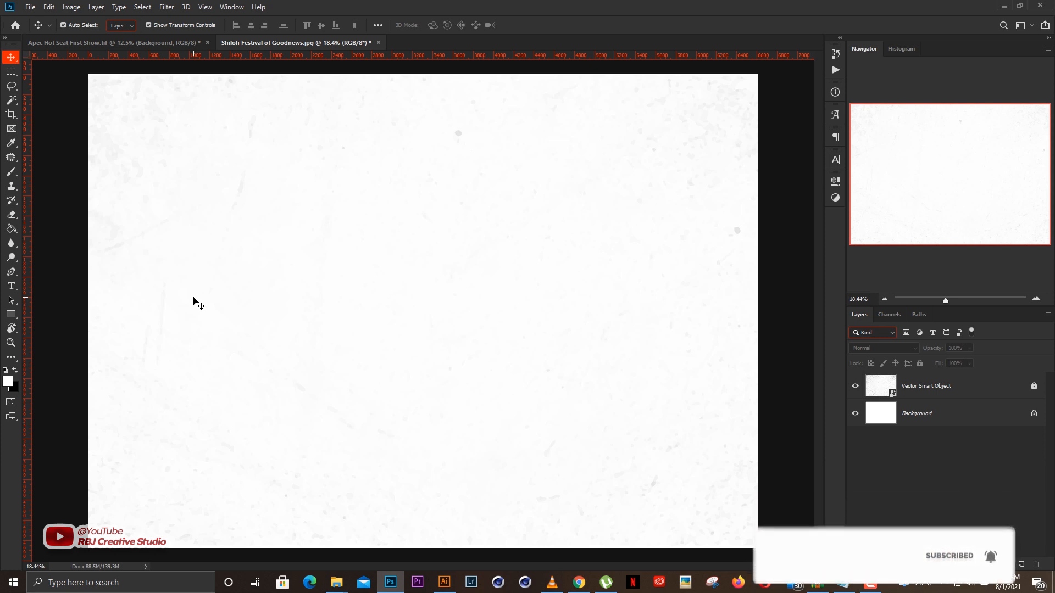
Switch to Notepad to read the design's wording, and return to the Photoshop document.
key("alt+Tab")
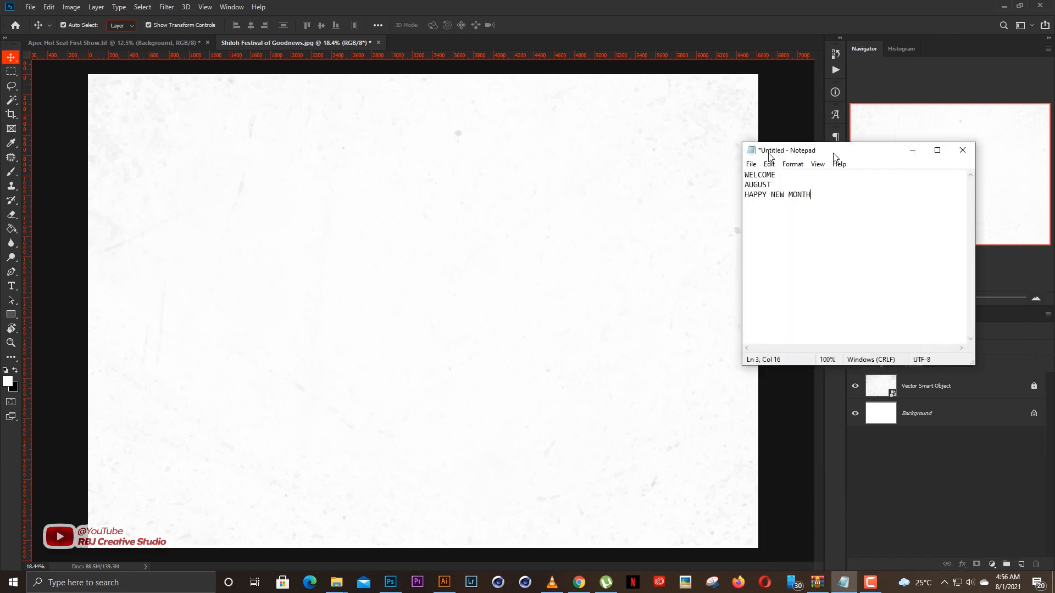
left_click_drag(837, 153, 719, 153)
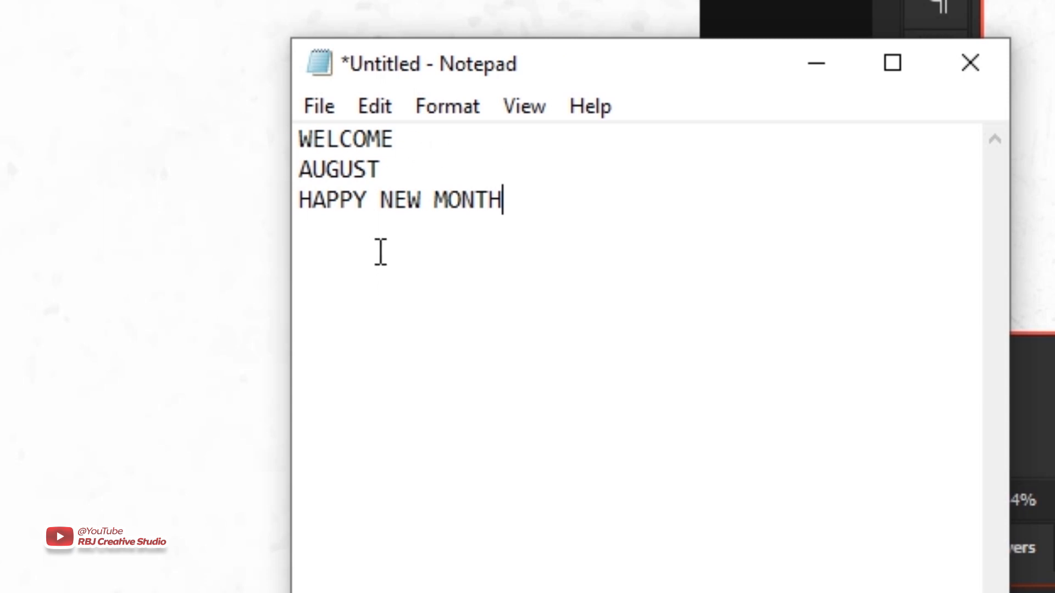
left_click_drag(606, 61, 1054, 175)
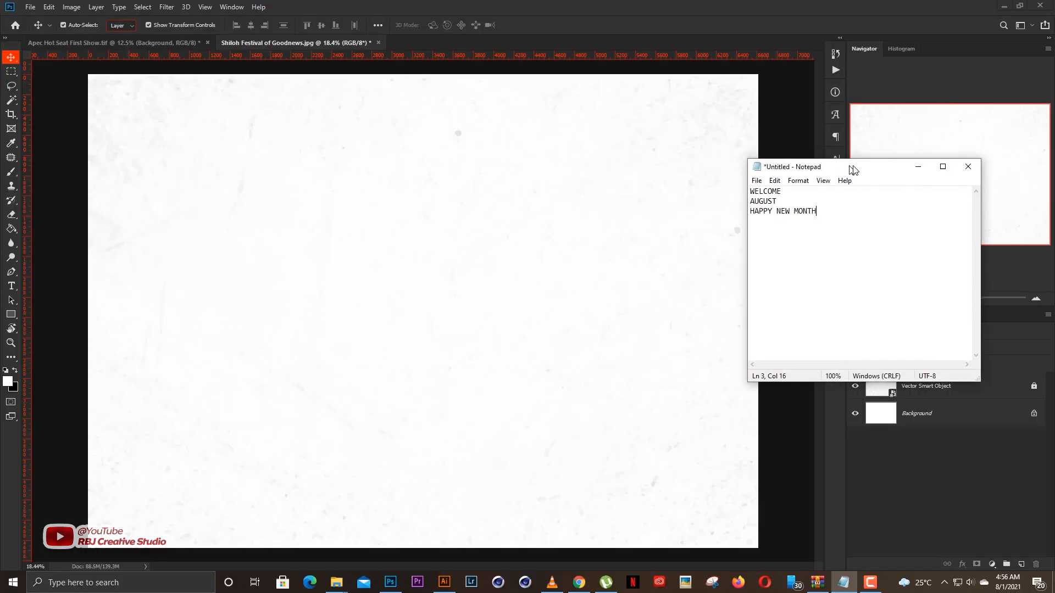
left_click(347, 291)
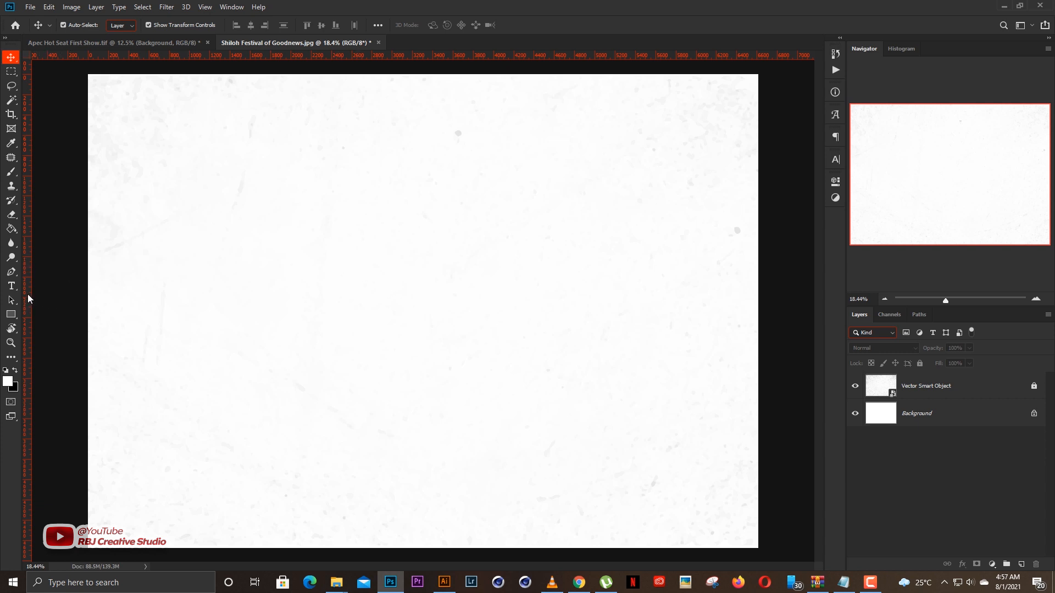
Add a vertical and a horizontal guide that cross at the centre of the canvas.
left_click_drag(31, 299, 420, 273)
left_click_drag(494, 55, 497, 311)
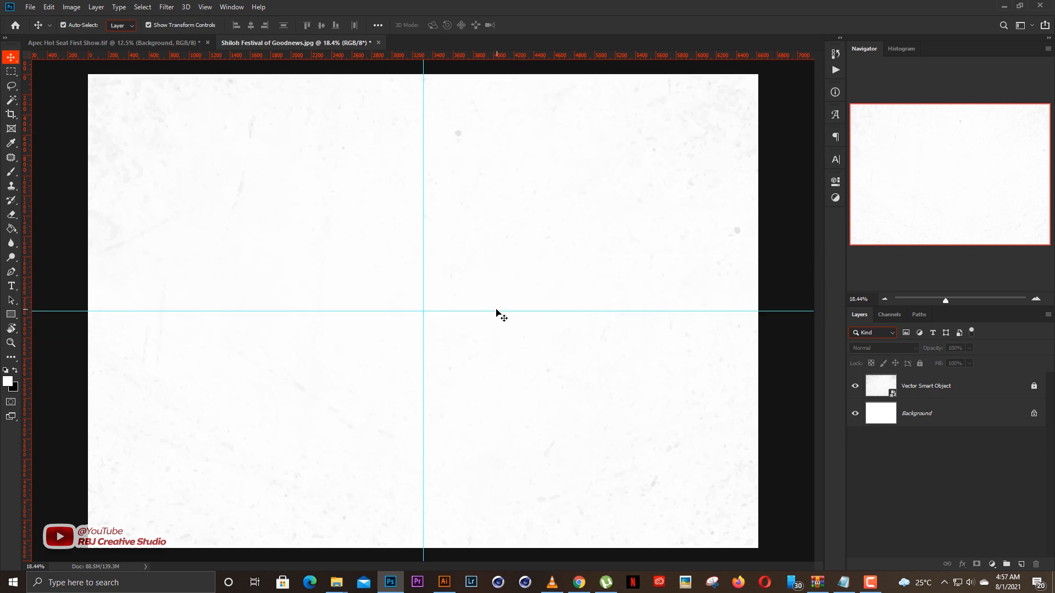
scroll(464, 329, "down", 1)
scroll(464, 331, "up", 2)
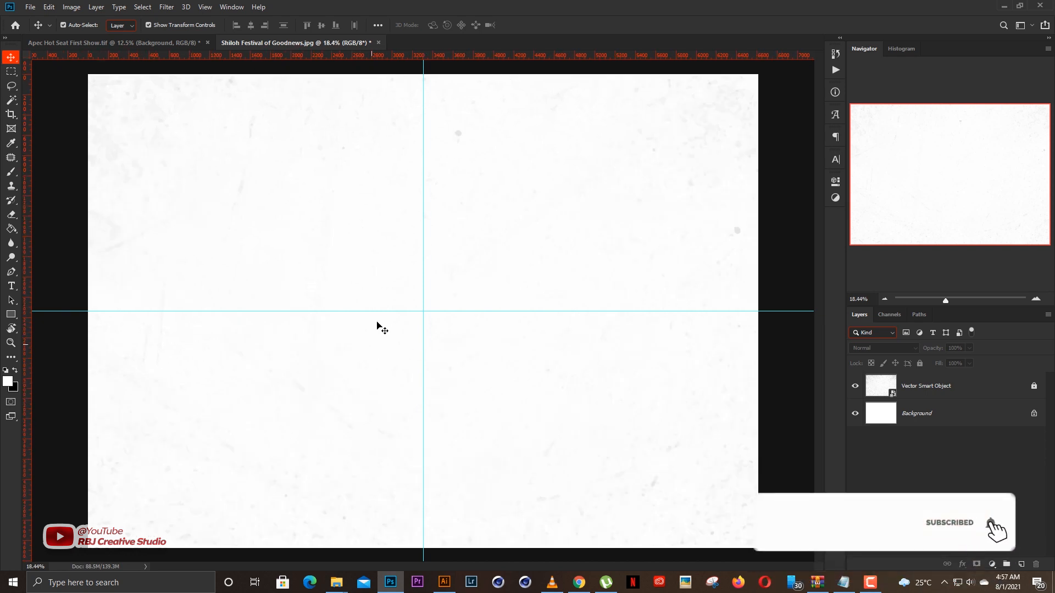
Start a centre-aligned text line just above the horizontal guide and set its colour to near-black #1b1b1b.
key("t")
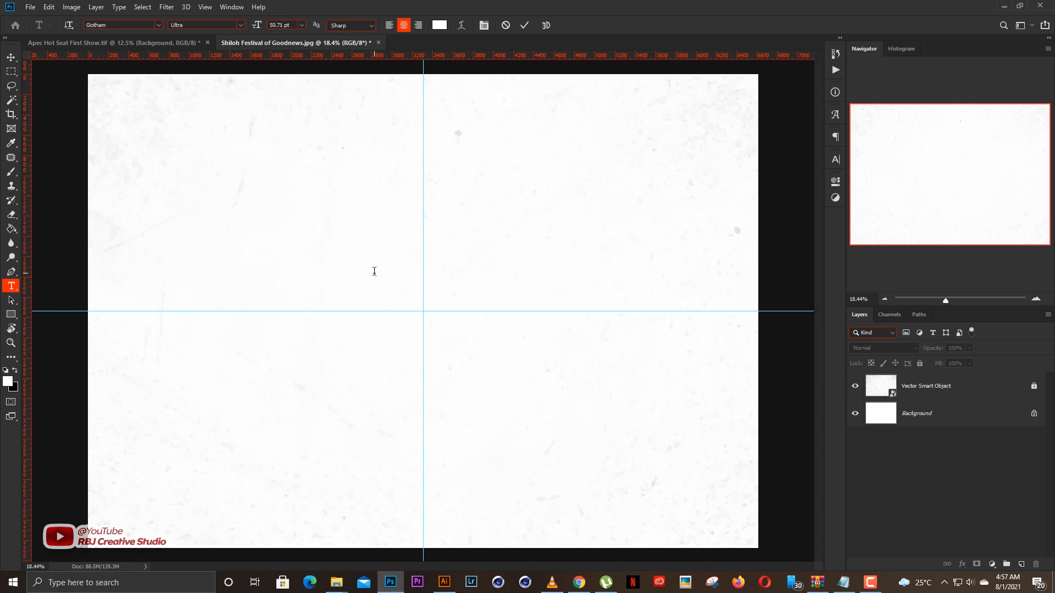
left_click(374, 271)
left_click(438, 27)
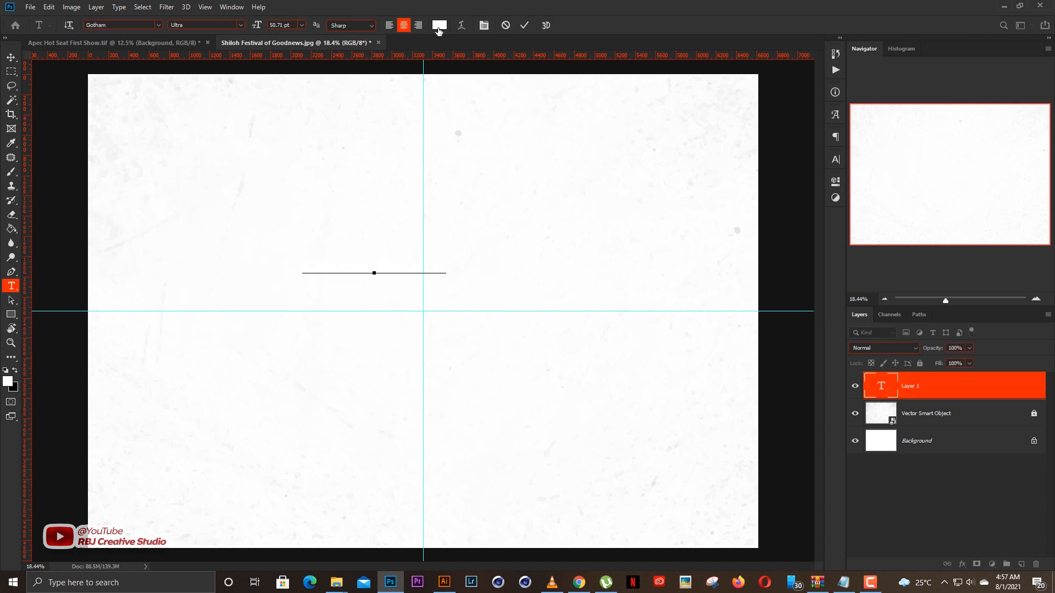
left_click_drag(667, 273, 605, 284)
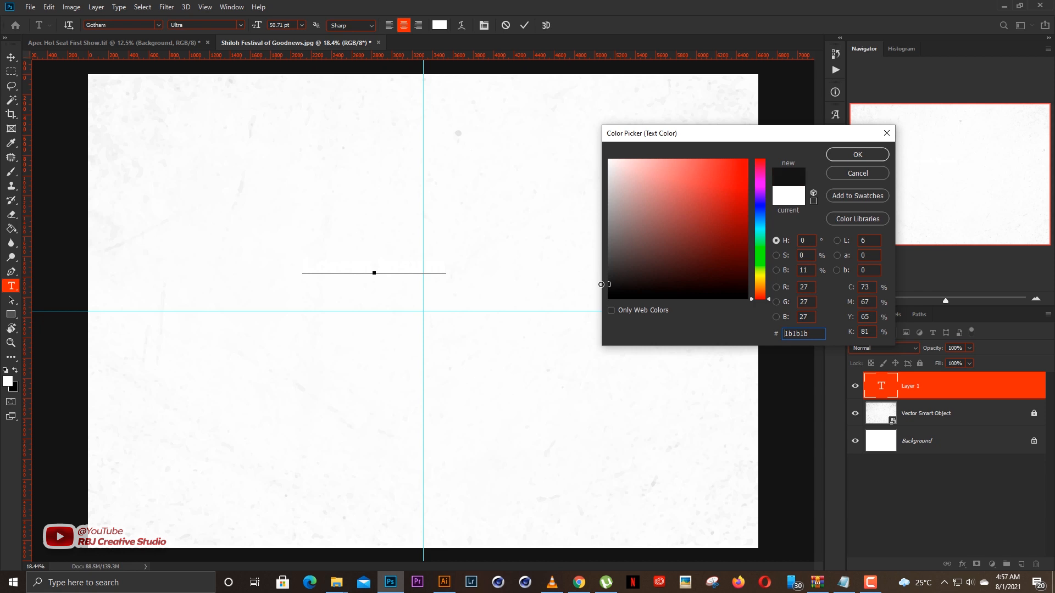
key("Return")
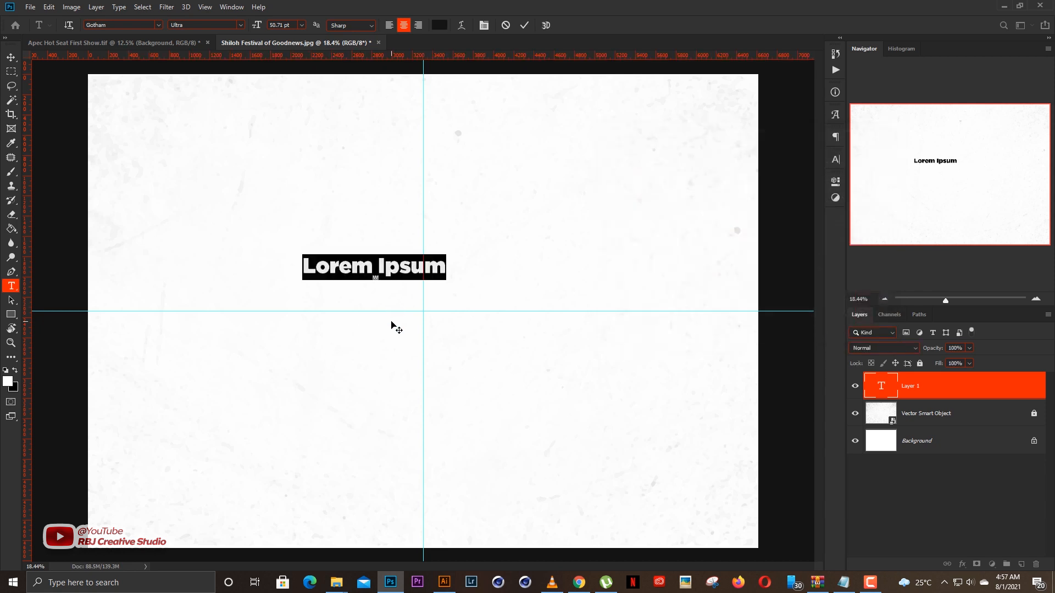
Replace the placeholder text with WELCOME and commit the text layer.
left_click(392, 325)
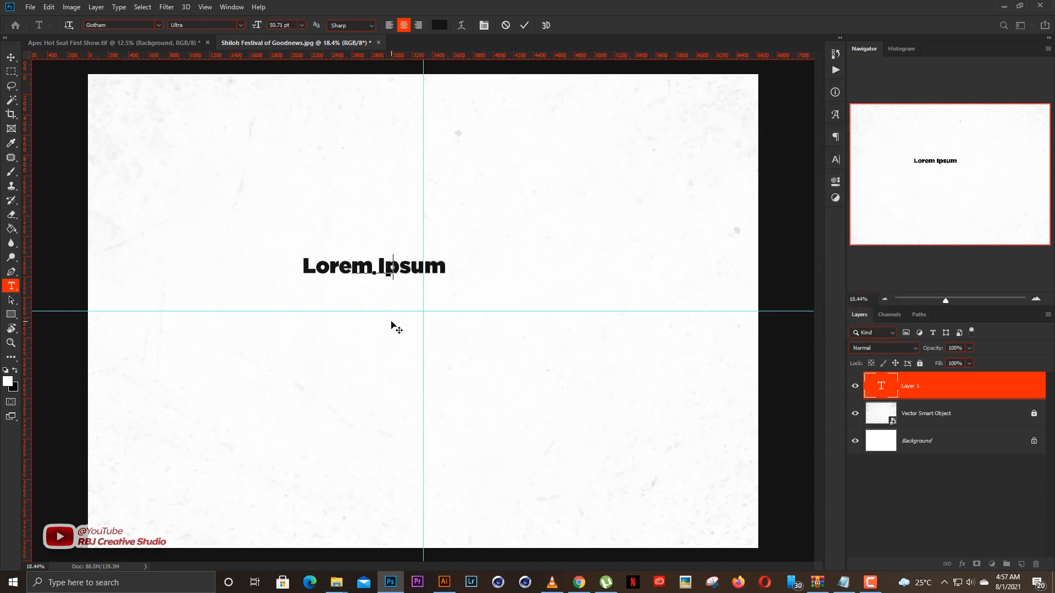
key("ctrl+a")
type("WELCOME")
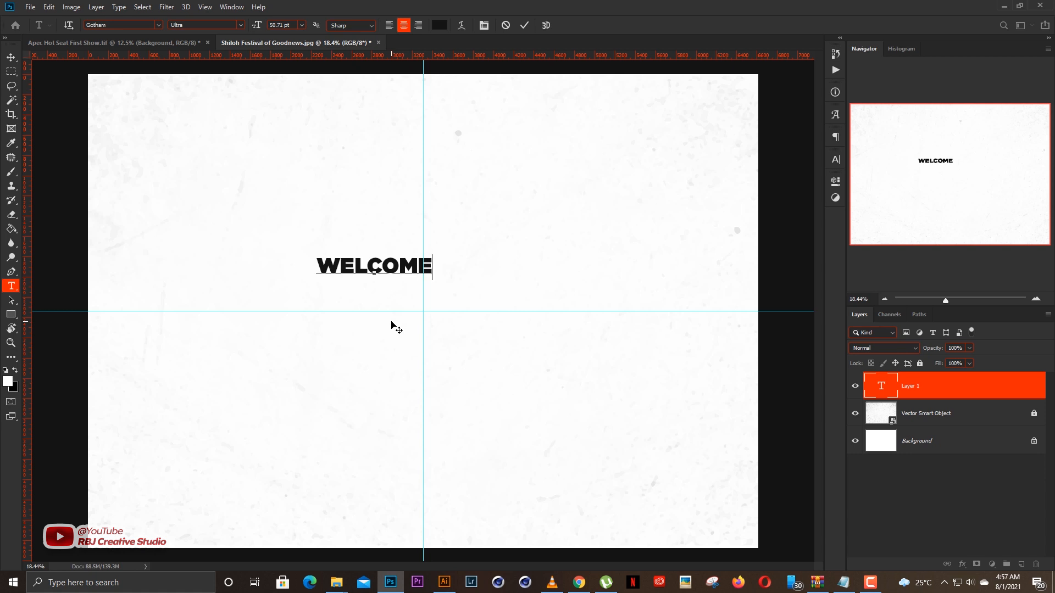
key("ctrl+Return")
key("v")
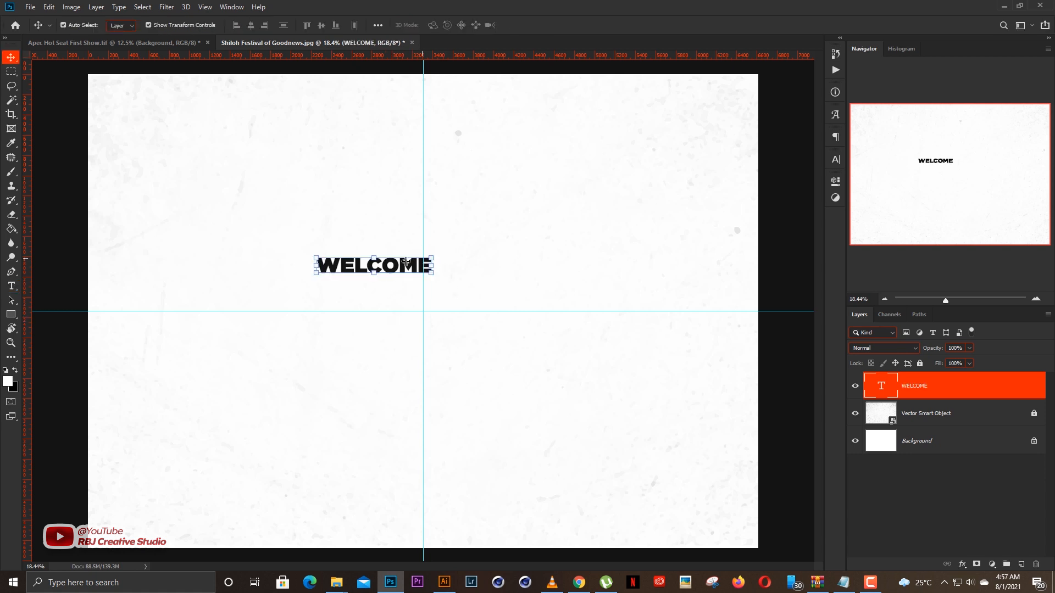
Centre the WELCOME text on the vertical guide in the canvas's upper half and scale it to about 138%.
left_click_drag(415, 265, 501, 205)
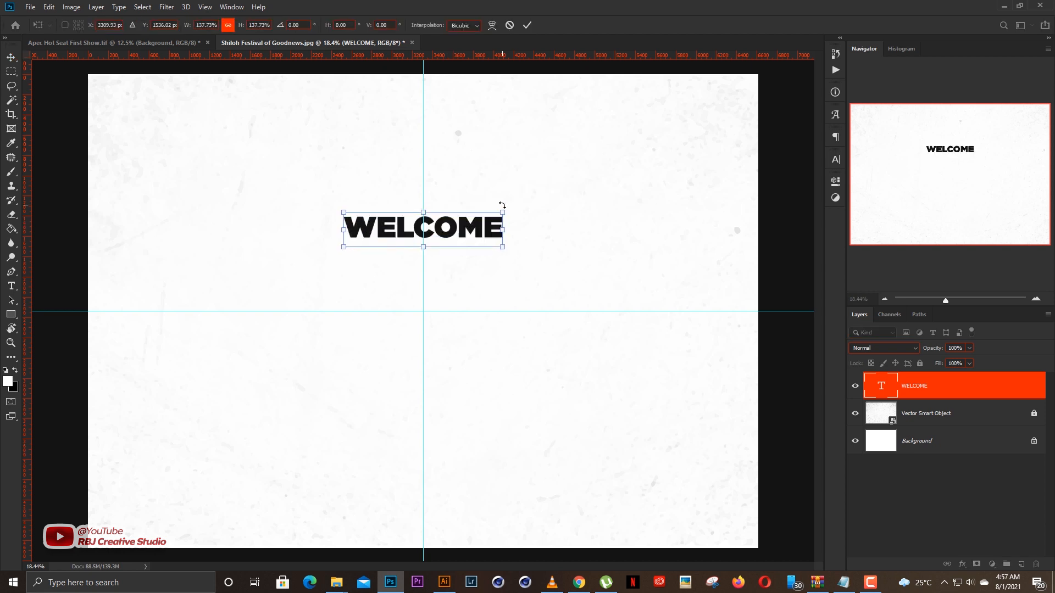
key("Return")
Change the WELCOME text's font to ContextRepriseBlackExpSSi Regular and commit the edit.
double_click(452, 215)
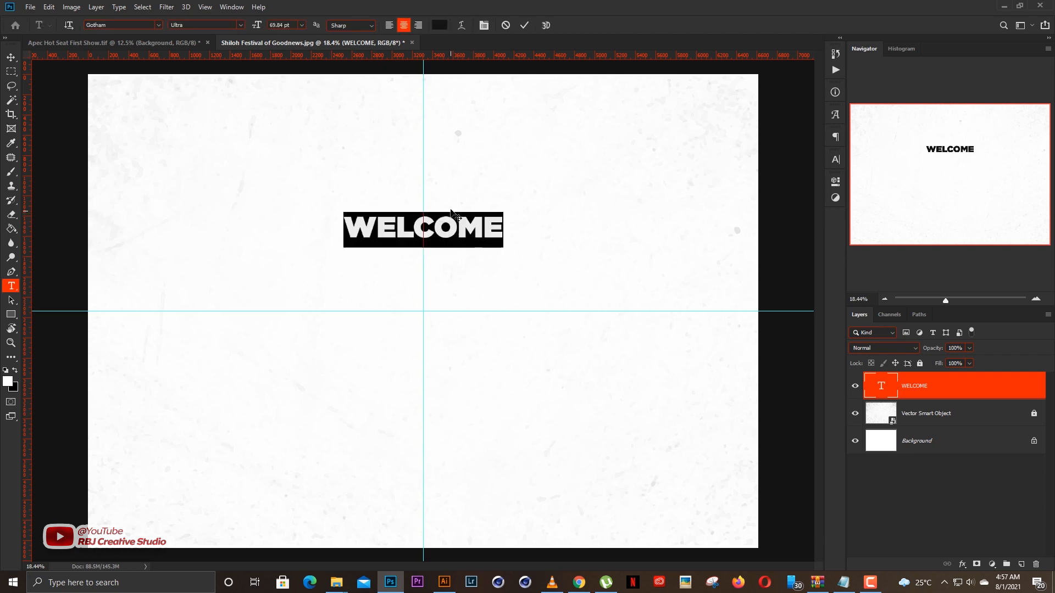
left_click(158, 25)
scroll(259, 291, "up", 10)
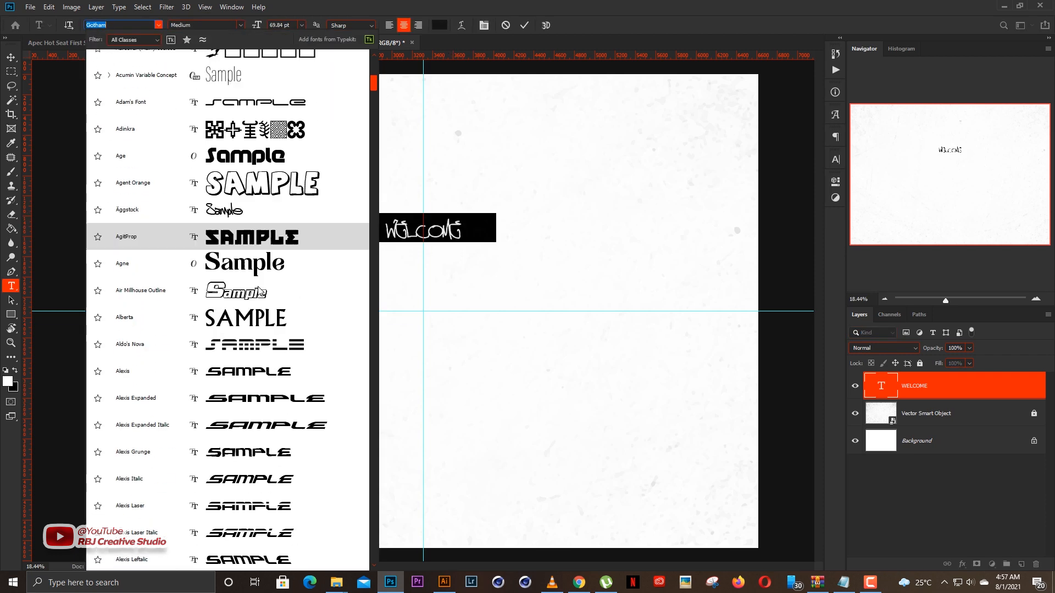
scroll(262, 291, "down", 20)
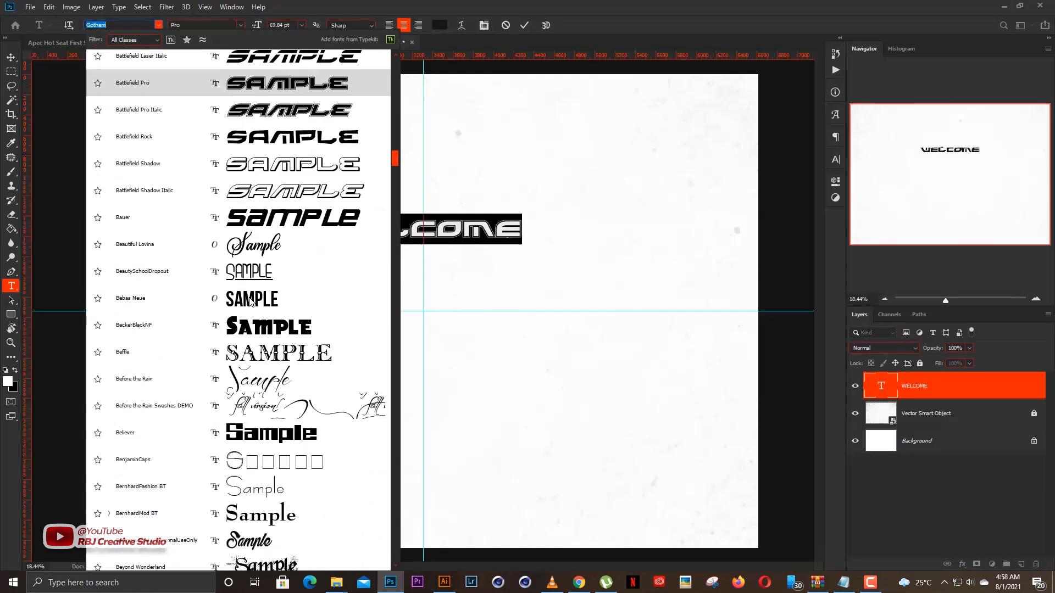
scroll(251, 301, "down", 20)
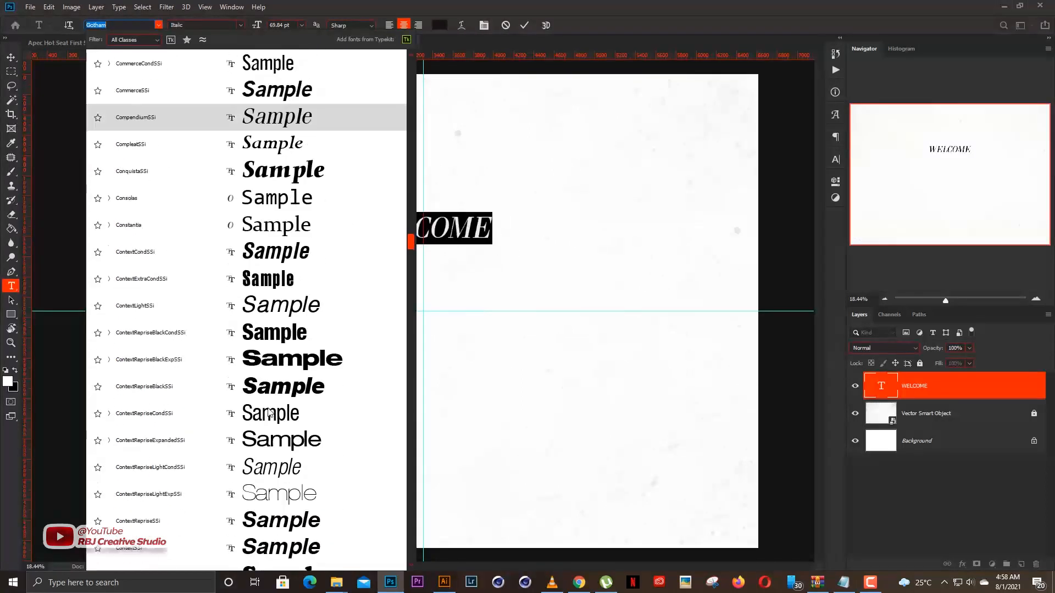
scroll(272, 333, "down", 1)
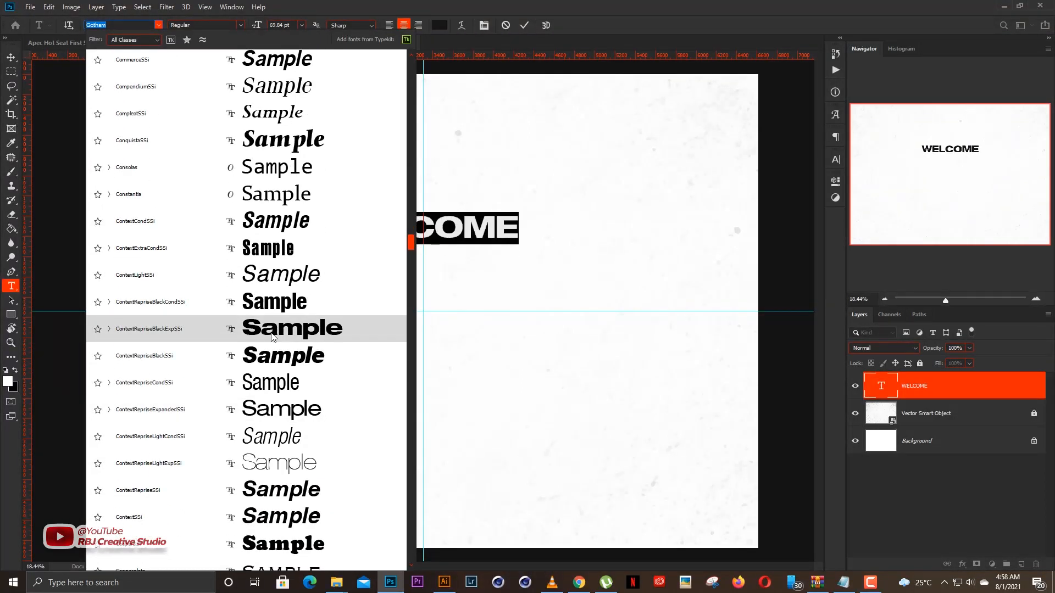
left_click(272, 332)
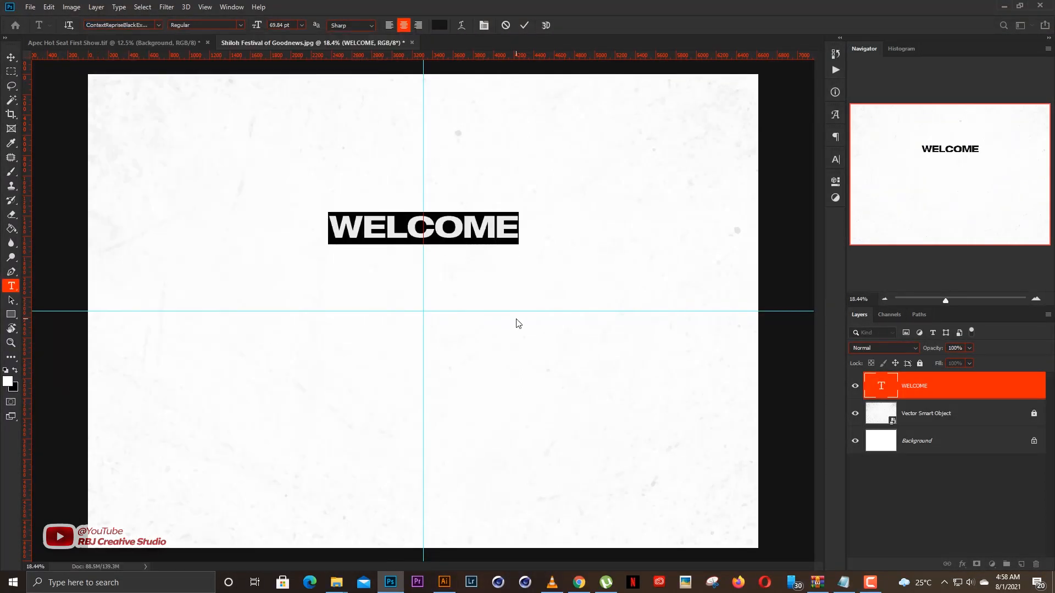
key("ctrl+Return")
key("v")
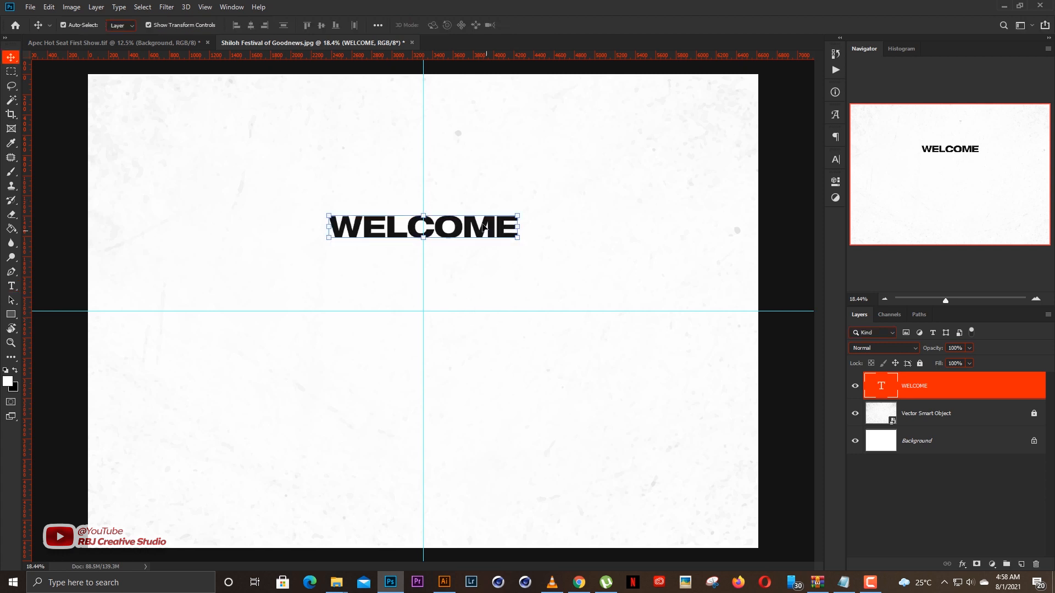
Set the tracking of the WELCOME text to 840 and commit the edit.
double_click(484, 228)
key("ctrl+a")
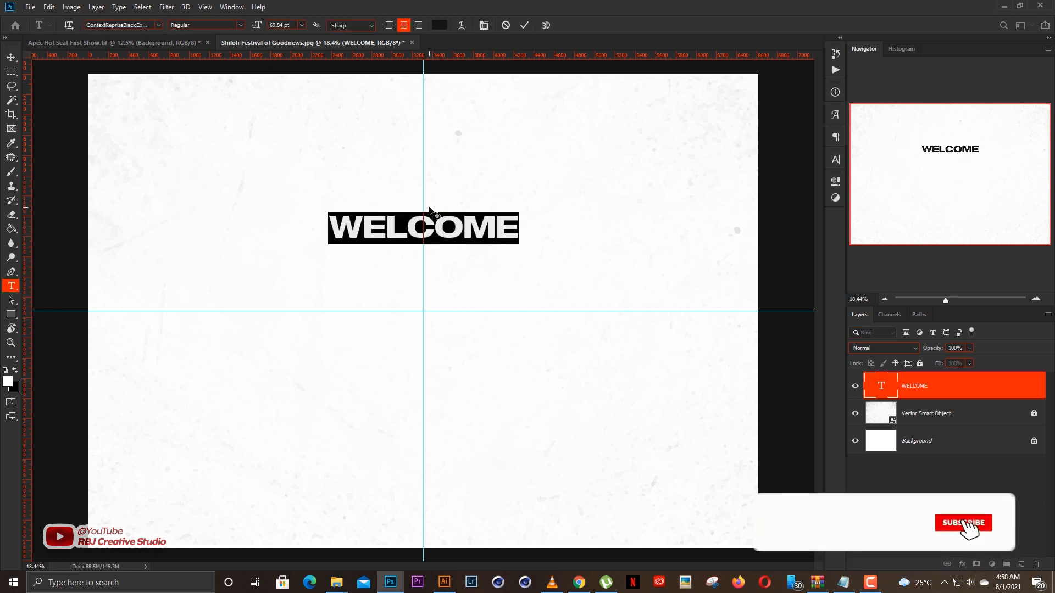
scroll(418, 208, "up", 4)
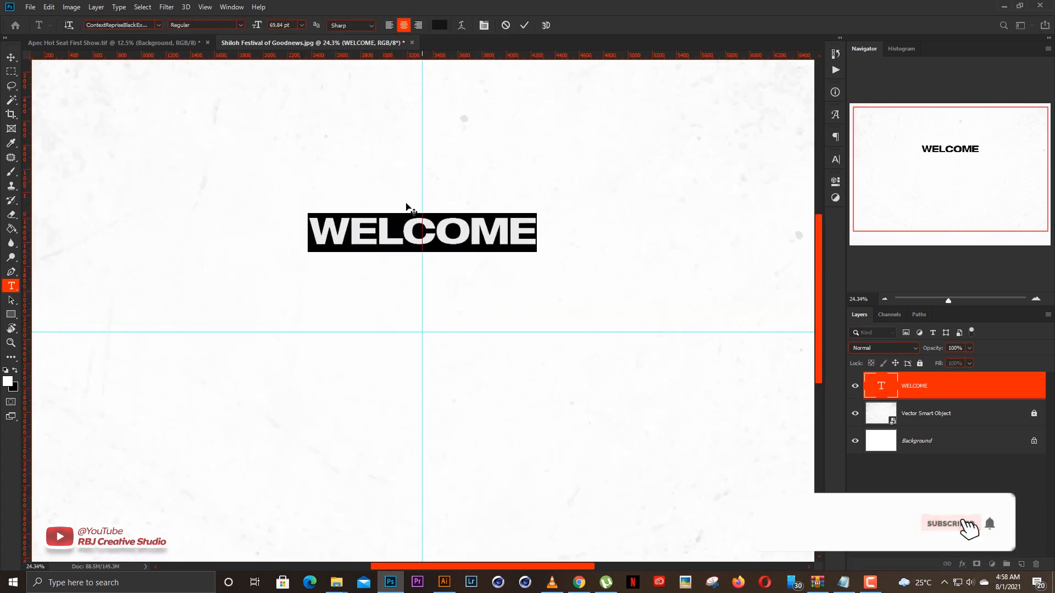
left_click(836, 160)
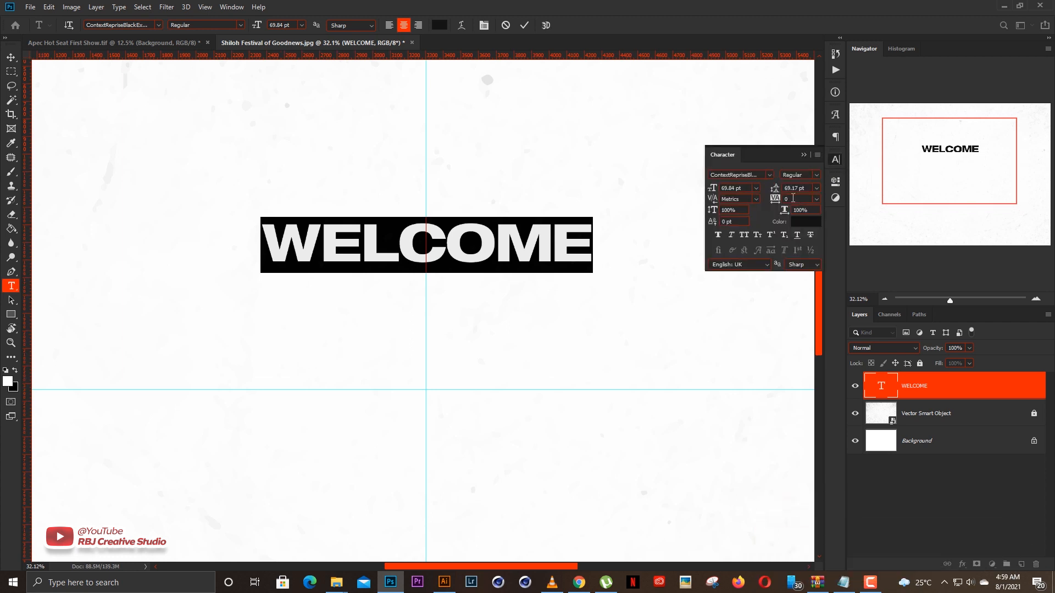
type("400")
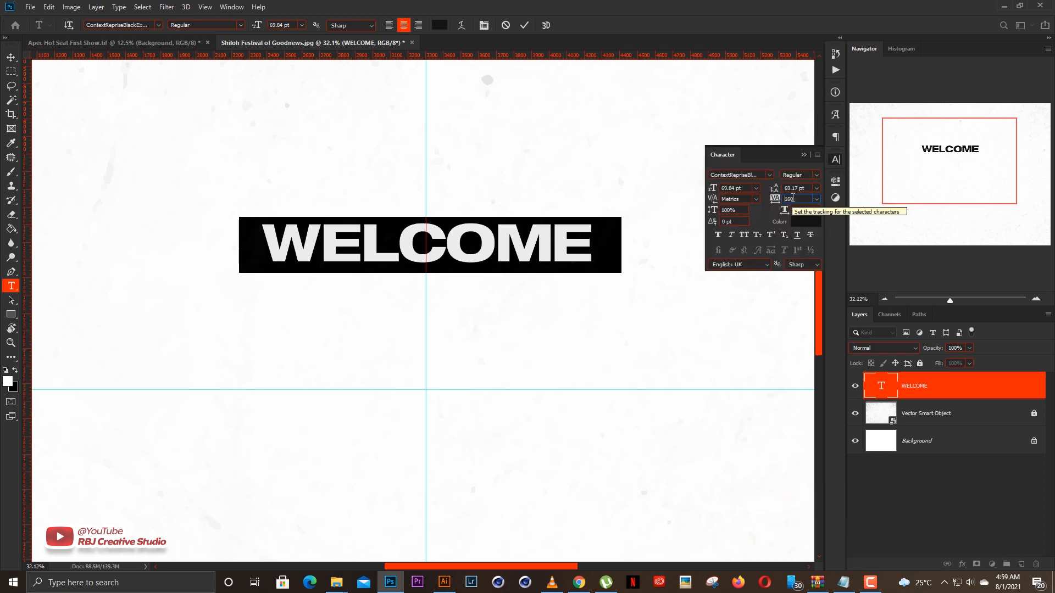
key("shift+Up")
key("shift+Up")
key("shift+Up")
key("shift+Up")
key("shift+Up")
key("shift+Up")
key("shift+Up")
key("shift+Up")
key("shift+Up")
key("shift+Up")
key("shift+Up")
key("shift+Up")
key("shift+Up")
key("shift+Up")
key("shift+Up")
key("shift+Up")
key("shift+Up")
key("shift+Up")
key("shift+Up")
key("shift+Up")
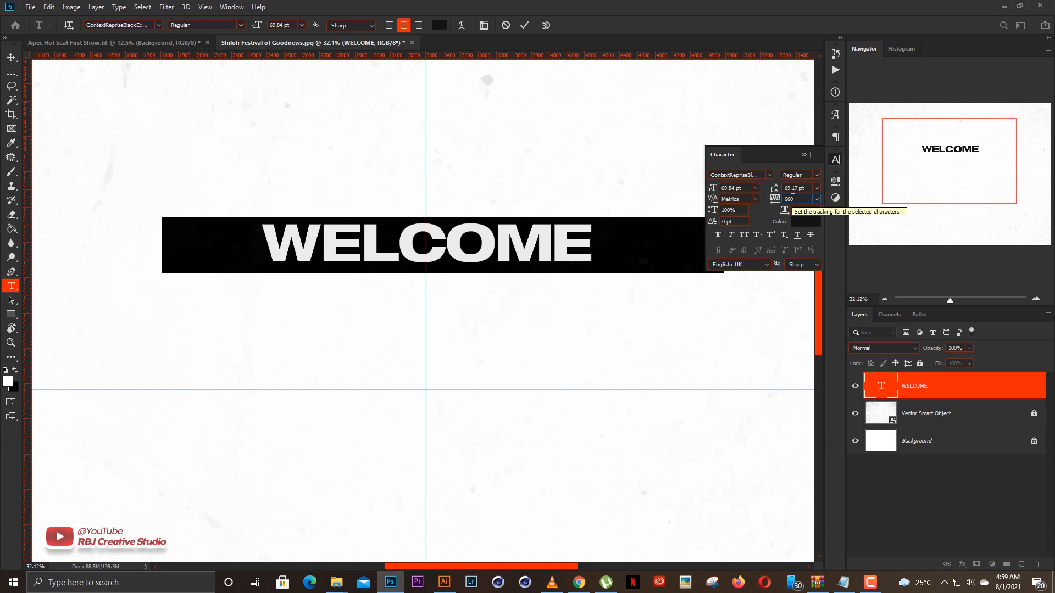
left_click(806, 159)
key("ctrl+Return")
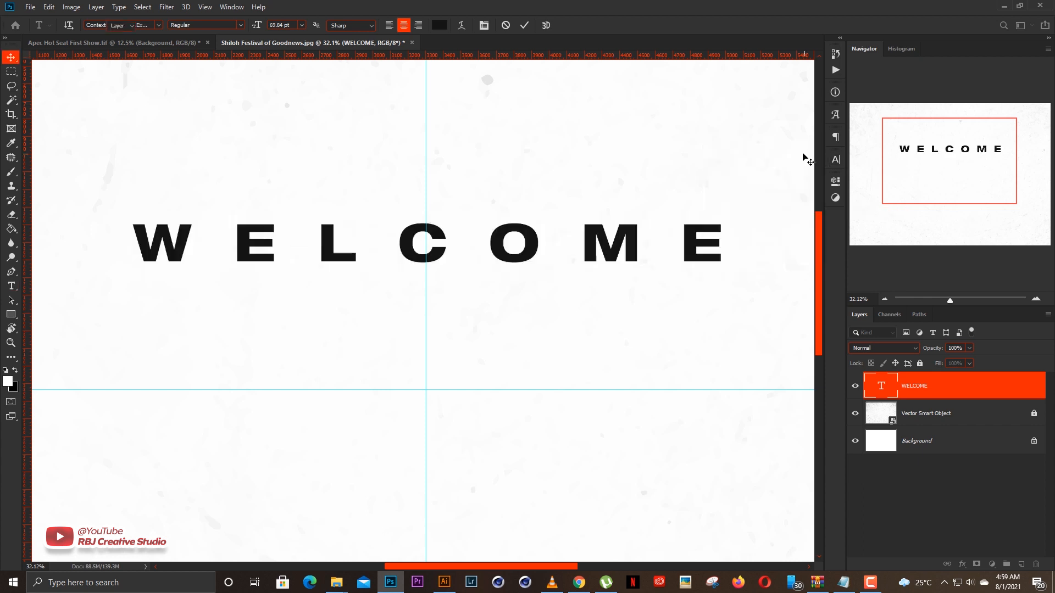
key("v")
Duplicate the WELCOME line directly below itself and replace the copy's text with AUGUST.
key("ctrl+0")
scroll(577, 277, "down", 1)
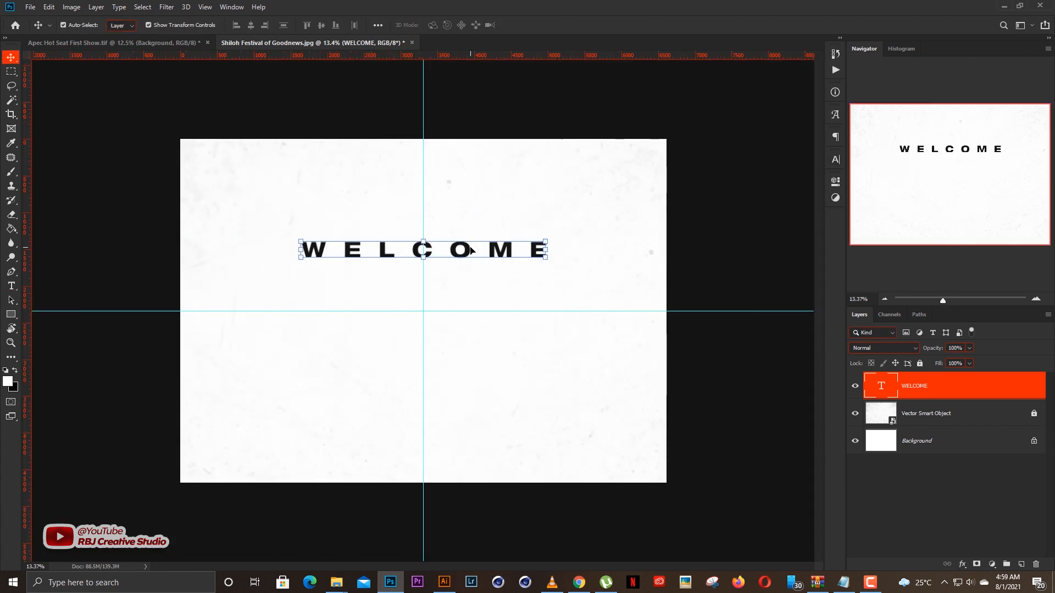
left_click_drag(483, 252, 482, 284)
key("t")
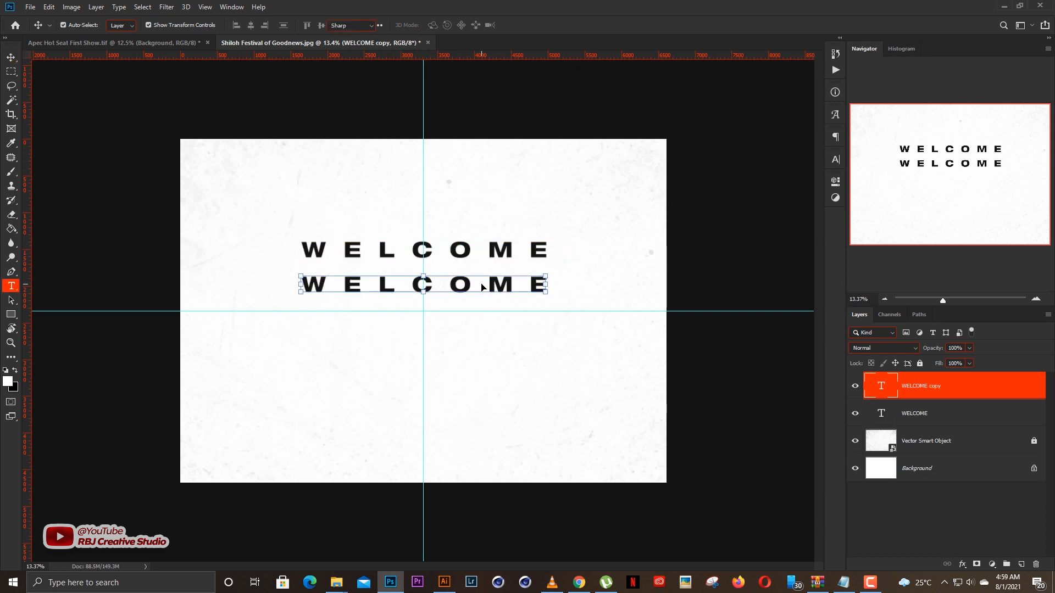
double_click(482, 282)
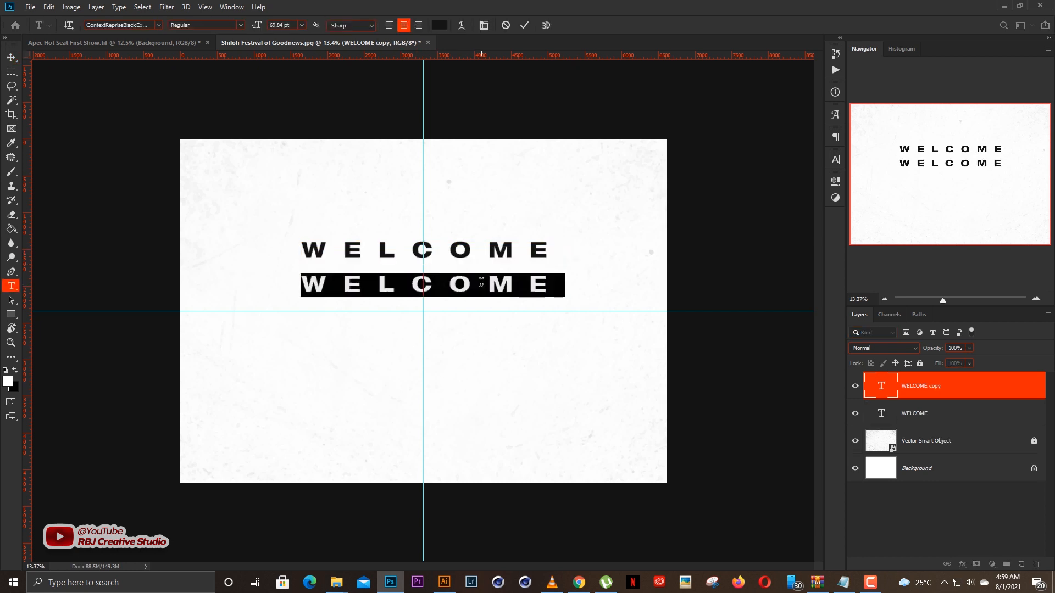
left_click(481, 282)
key("ctrl+a")
type("AUGUST")
key("ctrl+a")
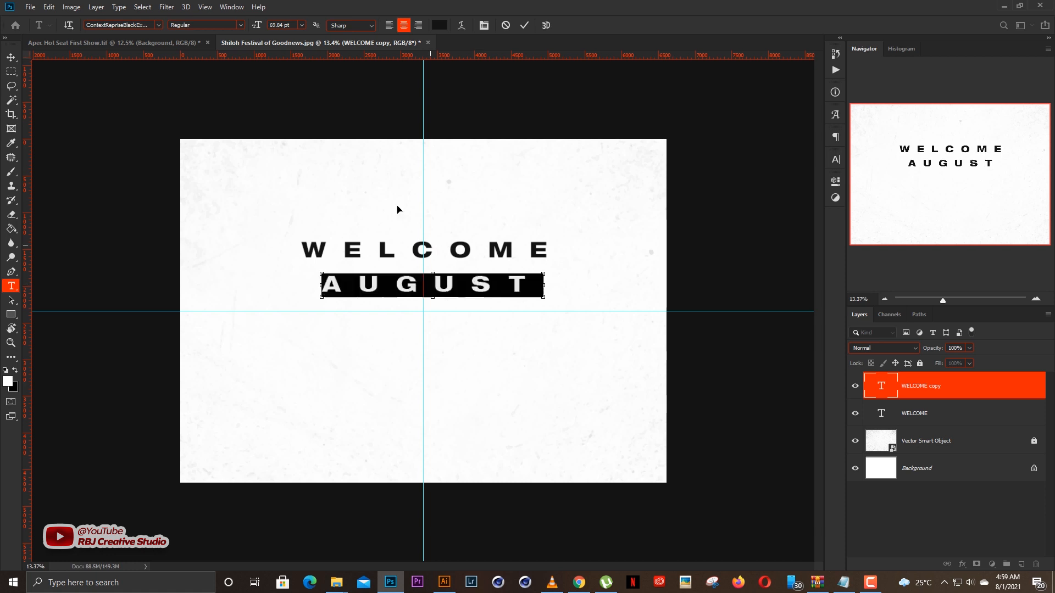
Reset the tracking of the AUGUST text to 0 and commit the text layer.
left_click(834, 160)
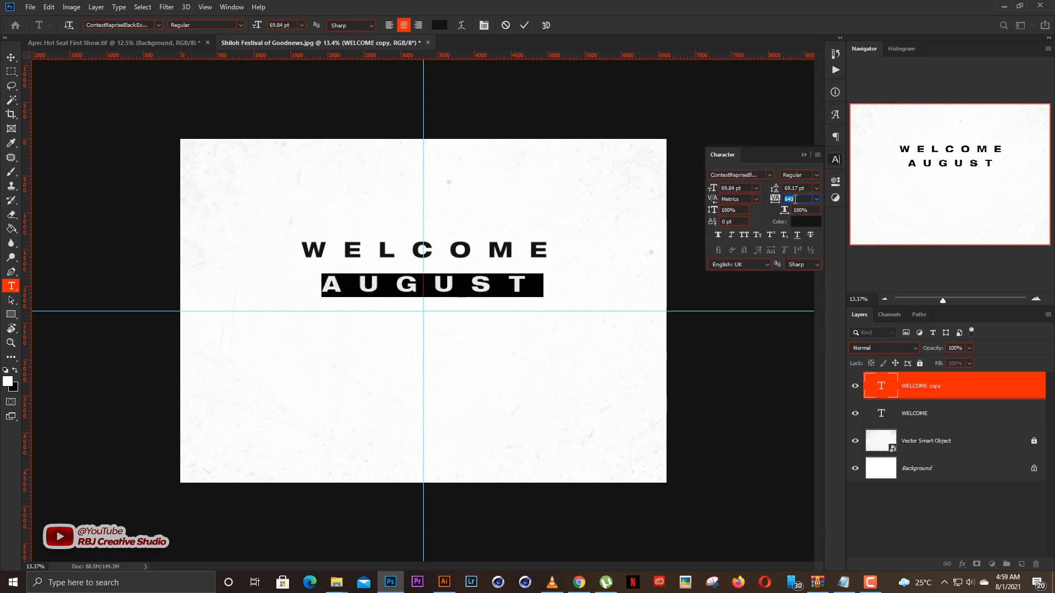
left_click(803, 155)
key("ctrl+0")
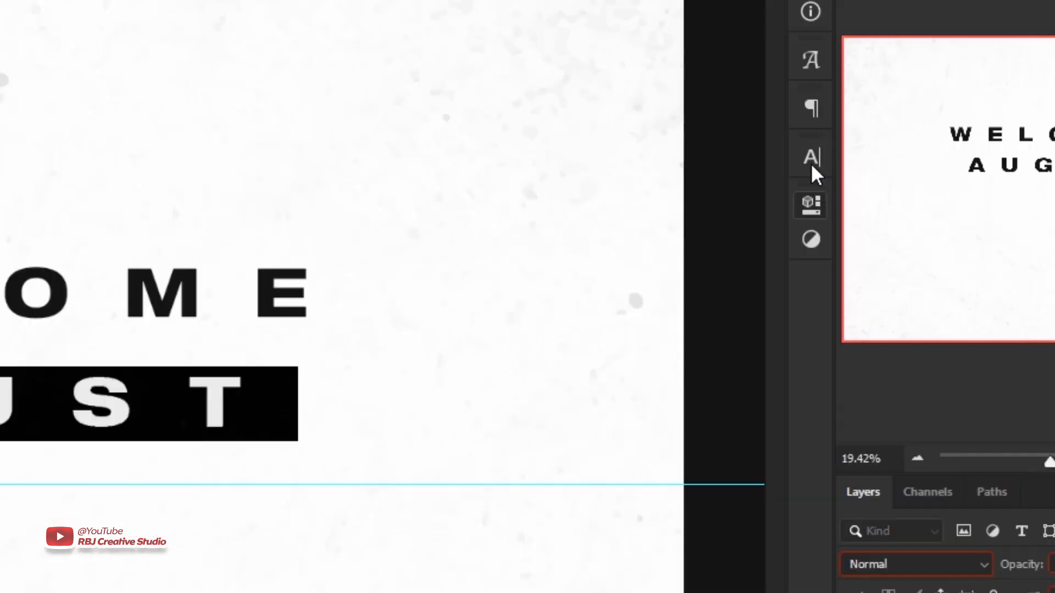
left_click(812, 165)
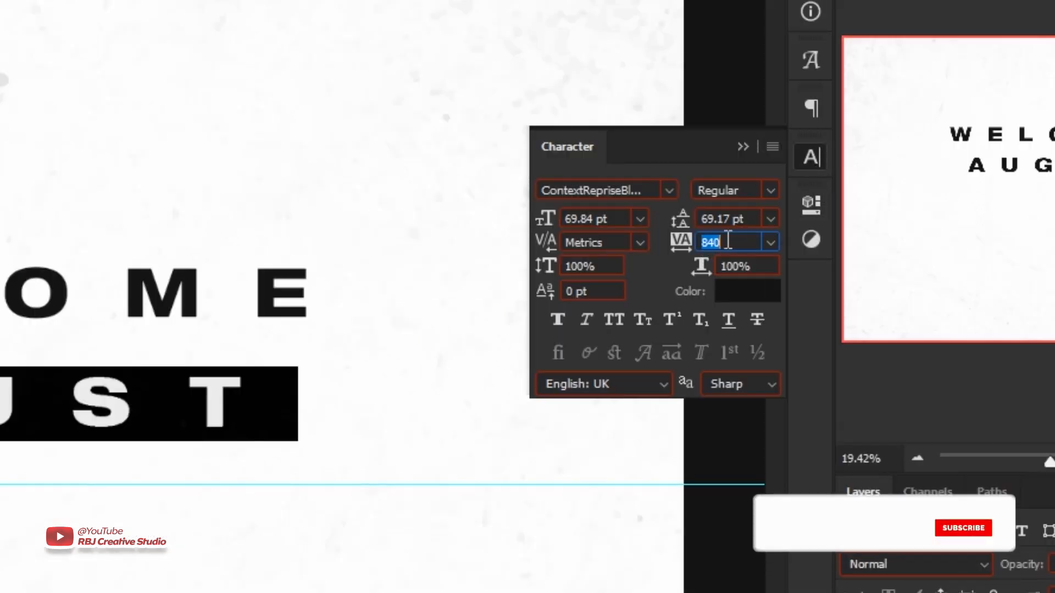
type("0")
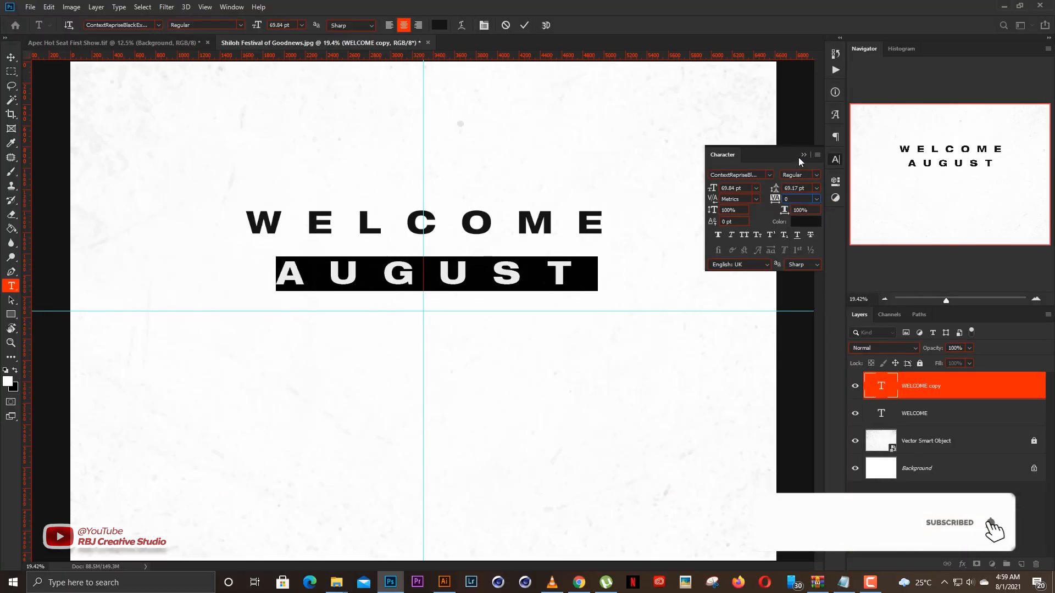
left_click(742, 146)
key("ctrl+Return")
key("v")
scroll(550, 257, "down", 4)
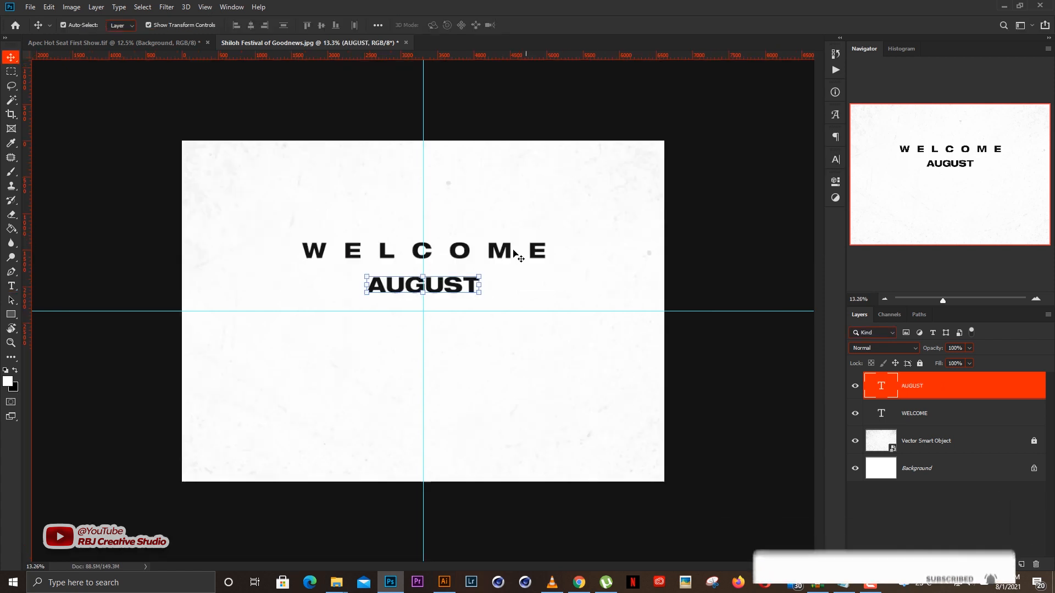
Scale AUGUST up about its centre until it is clearly wider than WELCOME, and move it down to sit just below that line.
left_click(479, 275)
left_click_drag(564, 242, 591, 236)
key("Return")
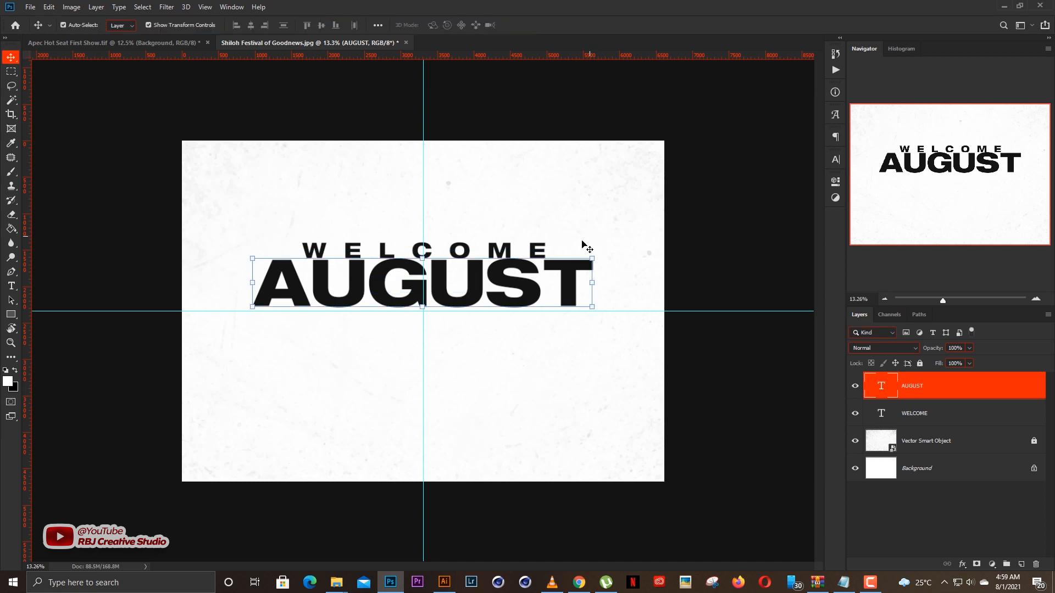
left_click_drag(520, 287, 520, 297)
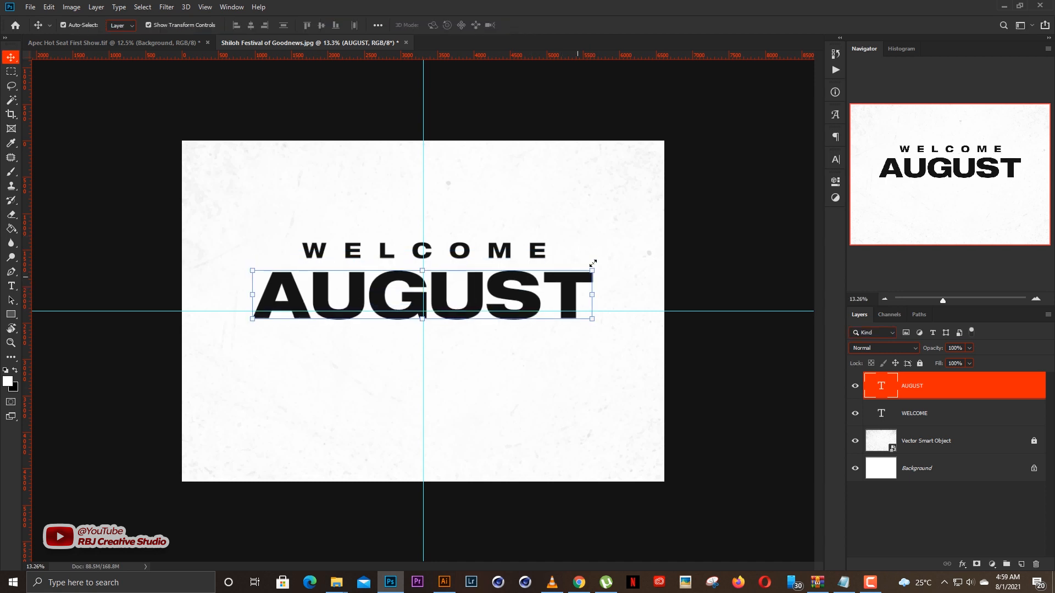
left_click(723, 243)
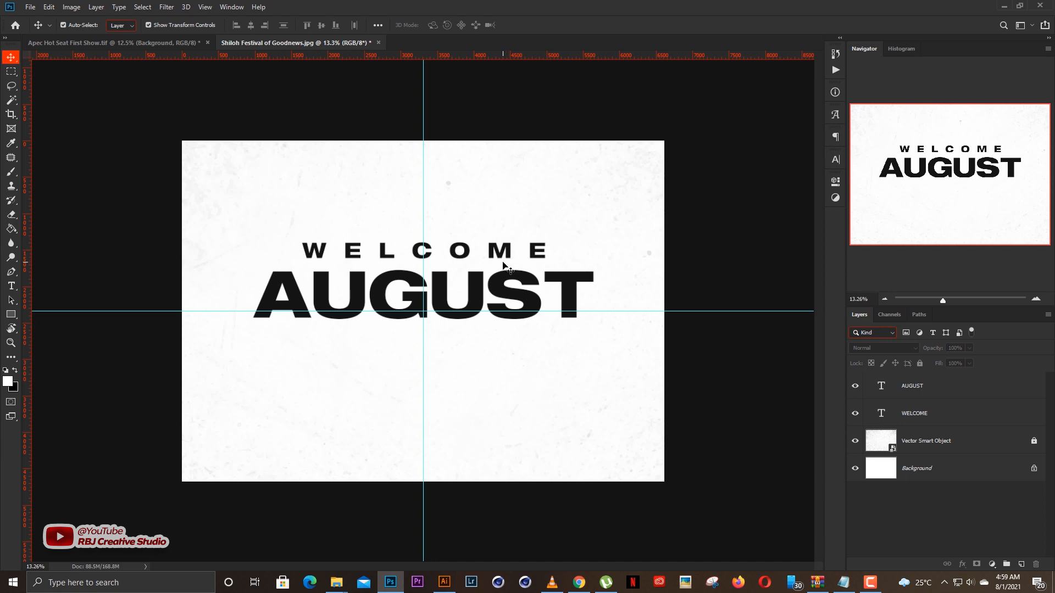
Duplicate the WELCOME line below AUGUST, replace the copy's text with HAPPY NEW MONTH and commit it.
key("ctrl+j")
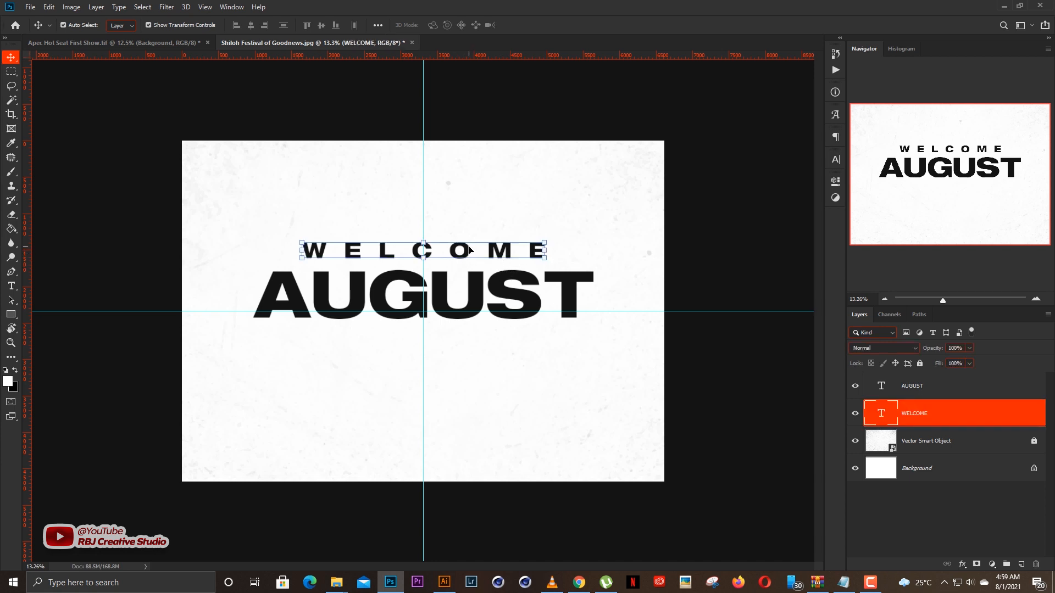
left_click_drag(467, 256, 468, 357)
key("t")
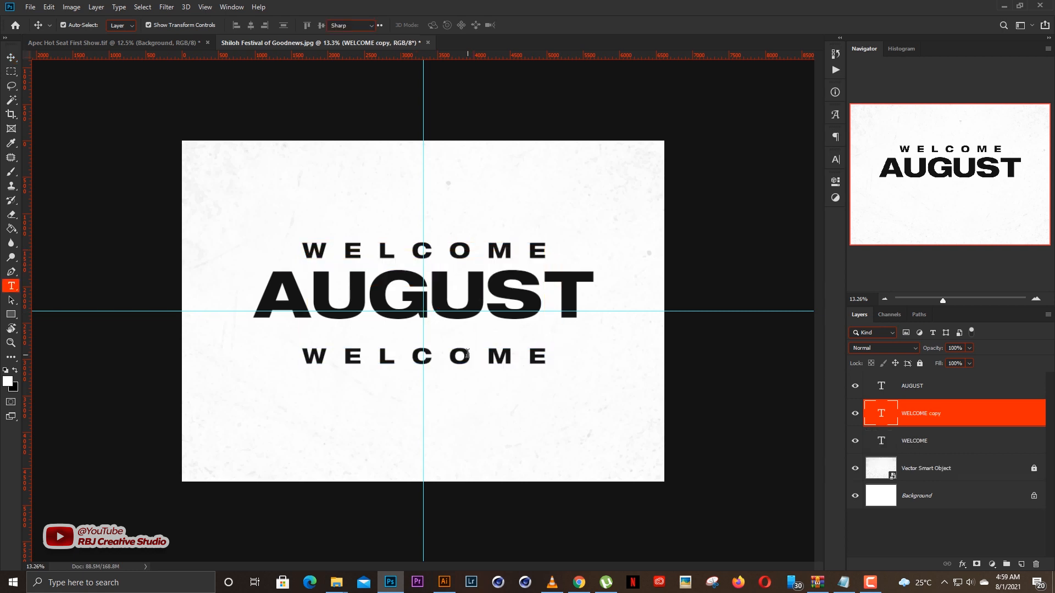
double_click(467, 355)
type("HA")
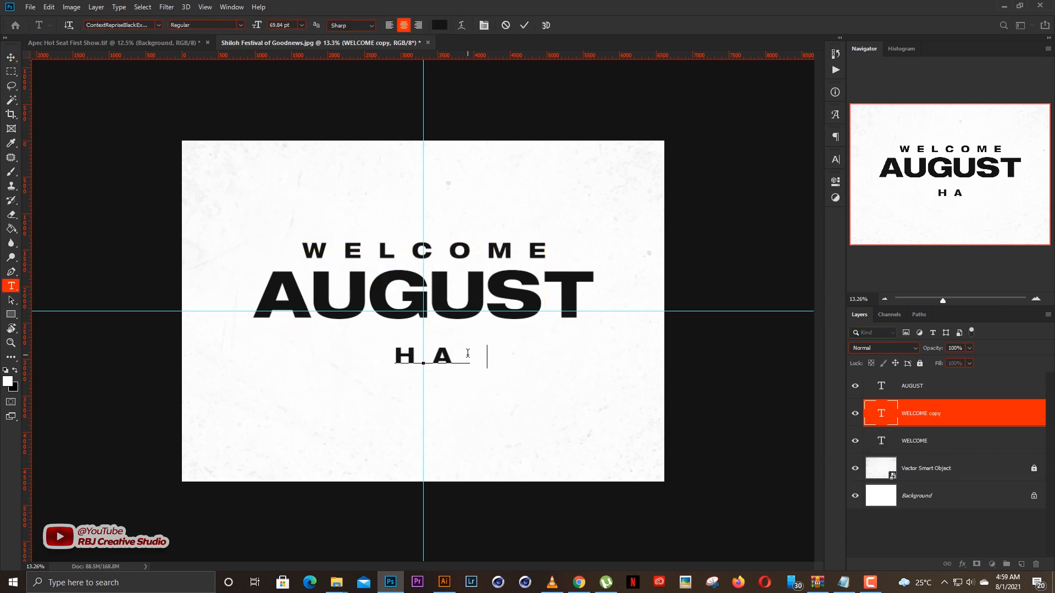
type("PPY NERW")
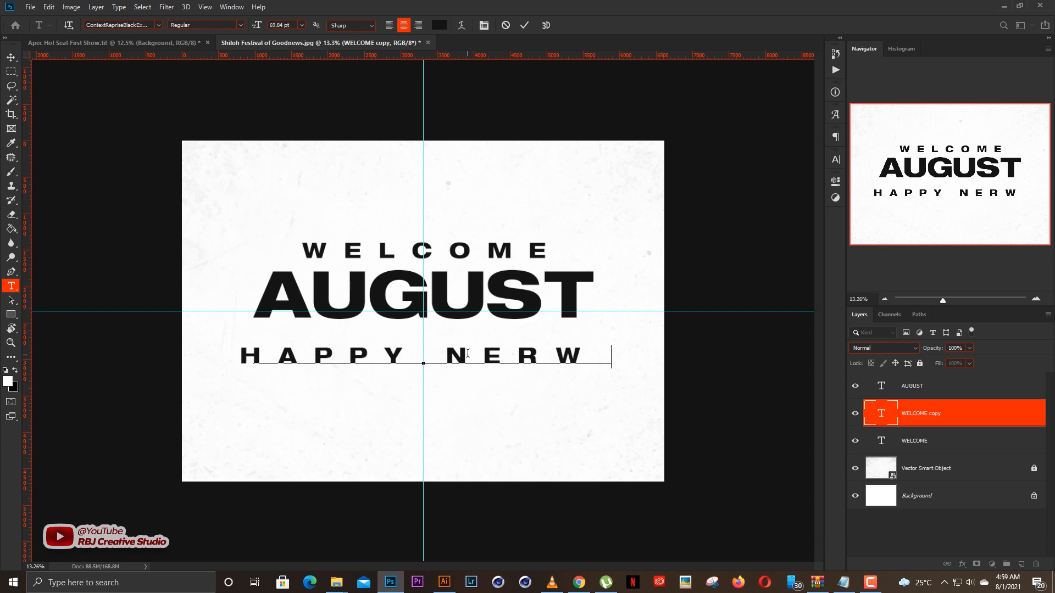
key("BackSpace")
key("BackSpace")
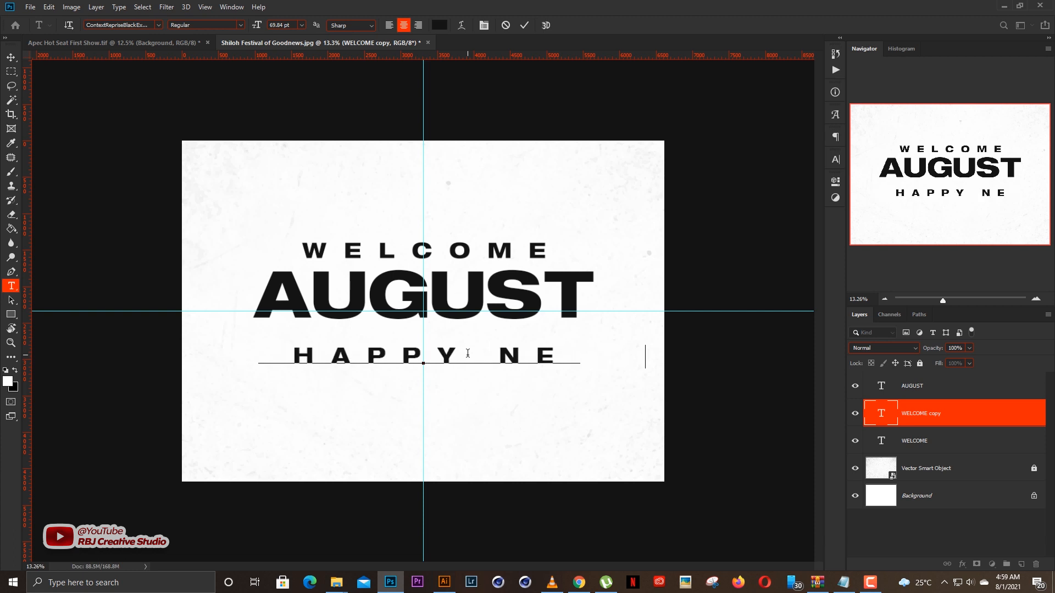
type("W MONTH")
key("ctrl+Return")
key("v")
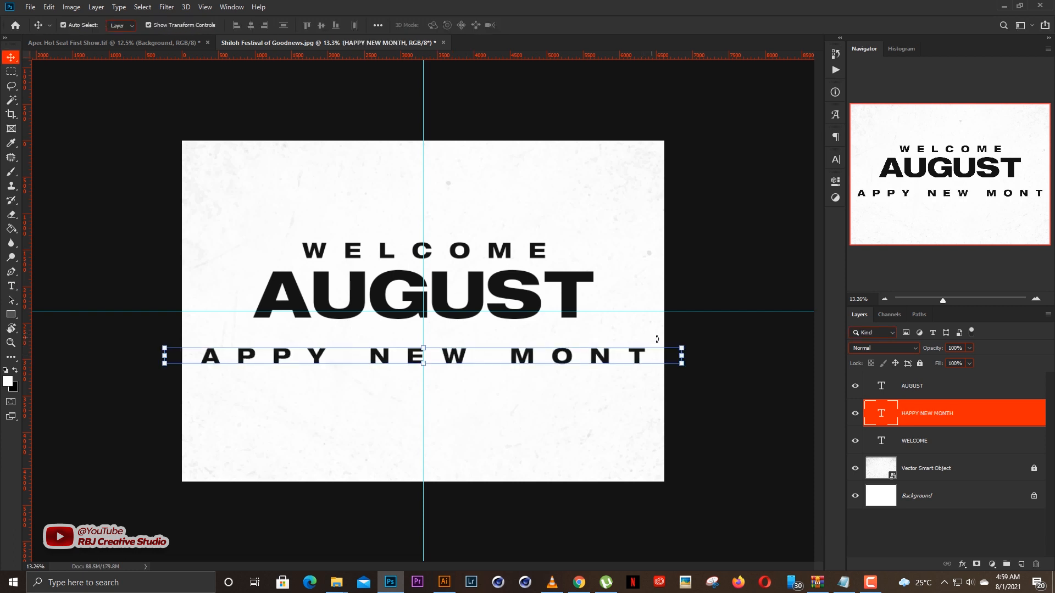
Scale HAPPY NEW MONTH down about its centre until it is slightly narrower than AUGUST.
left_click(681, 349)
left_click_drag(652, 349, 593, 347)
key("Return")
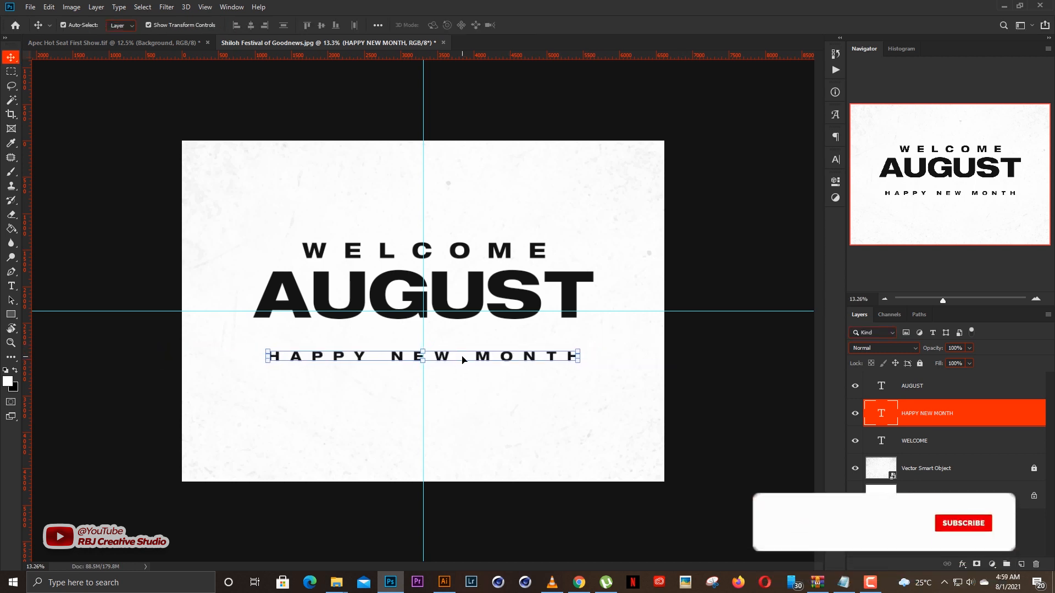
Reposition the three text lines with more space between them, WELCOME higher, AUGUST resting on the horizontal guide and HAPPY NEW MONTH lower.
left_click_drag(462, 360, 462, 356)
left_click_drag(534, 396, 413, 229)
left_click_drag(502, 280, 523, 250)
left_click(728, 258)
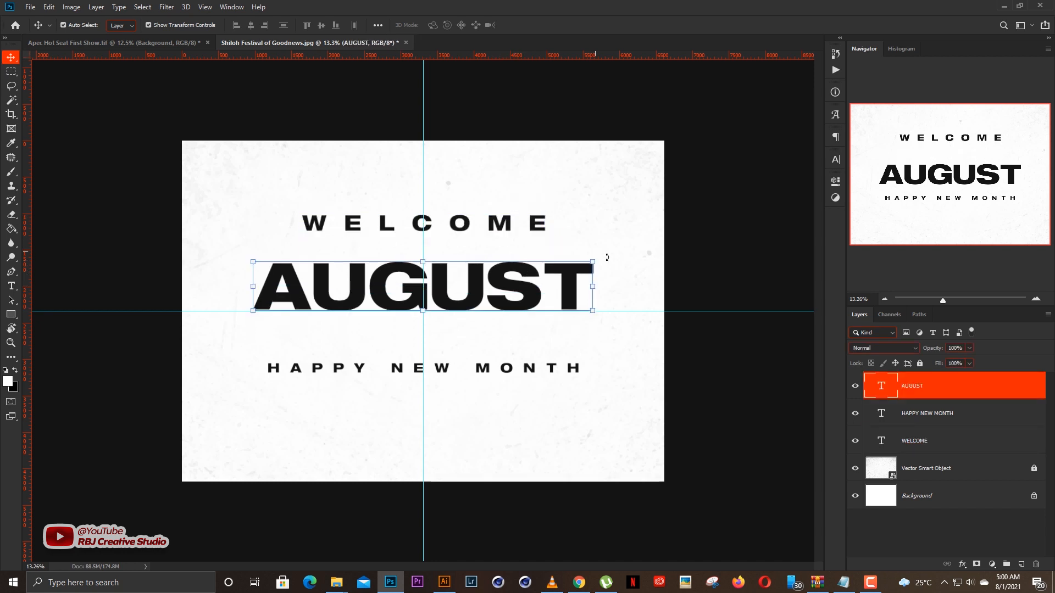
Enlarge AUGUST slightly about its centre so it spans most of the canvas width, and deselect it.
key("ctrl+t")
left_click_drag(615, 246, 617, 242)
key("Return")
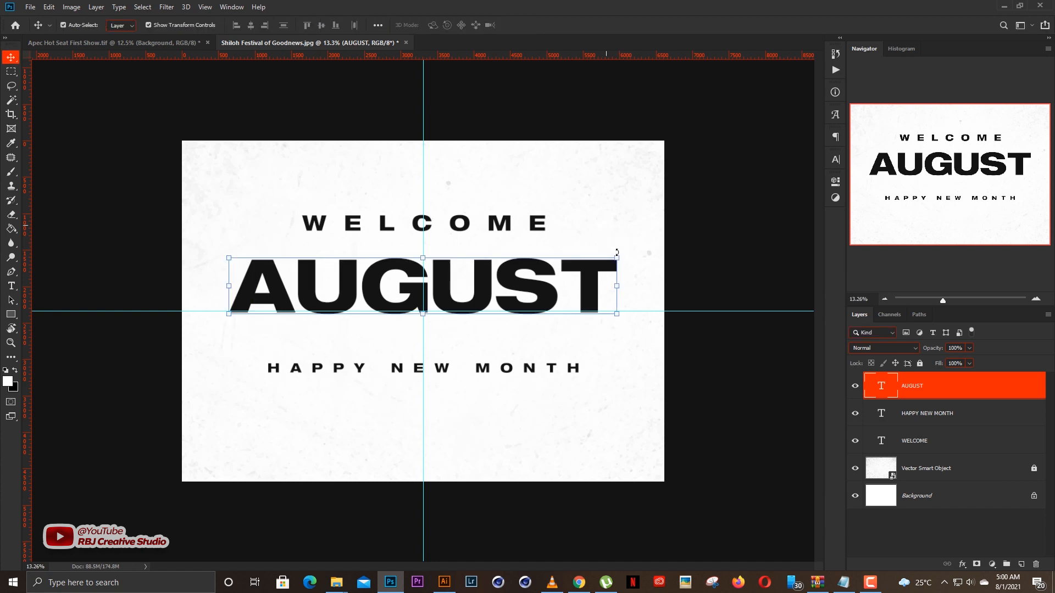
left_click(721, 368)
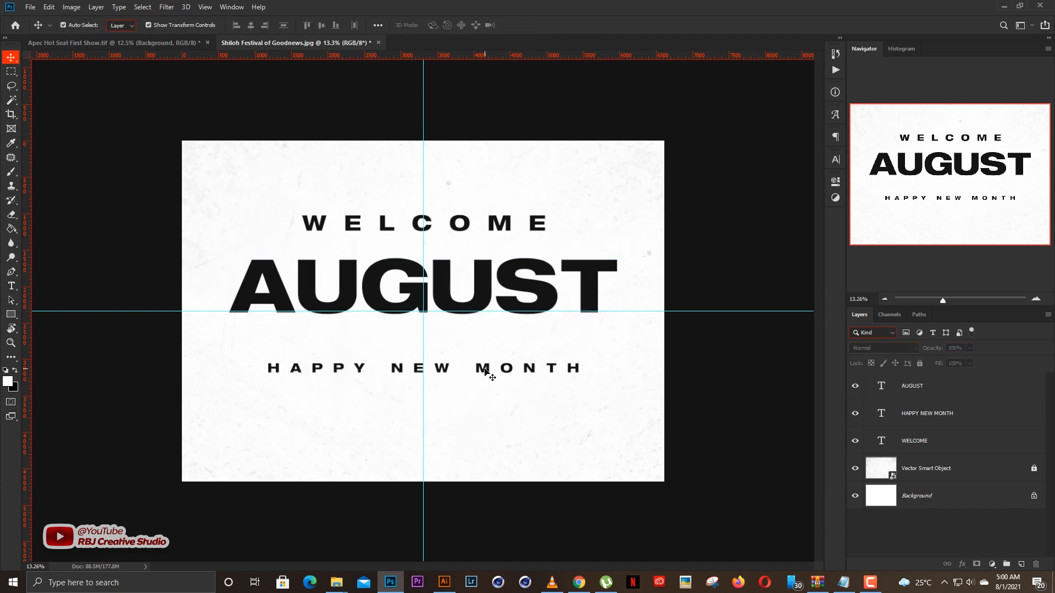
Move HAPPY NEW MONTH up closer beneath AUGUST and deselect it.
left_click_drag(485, 371, 485, 350)
left_click(721, 365)
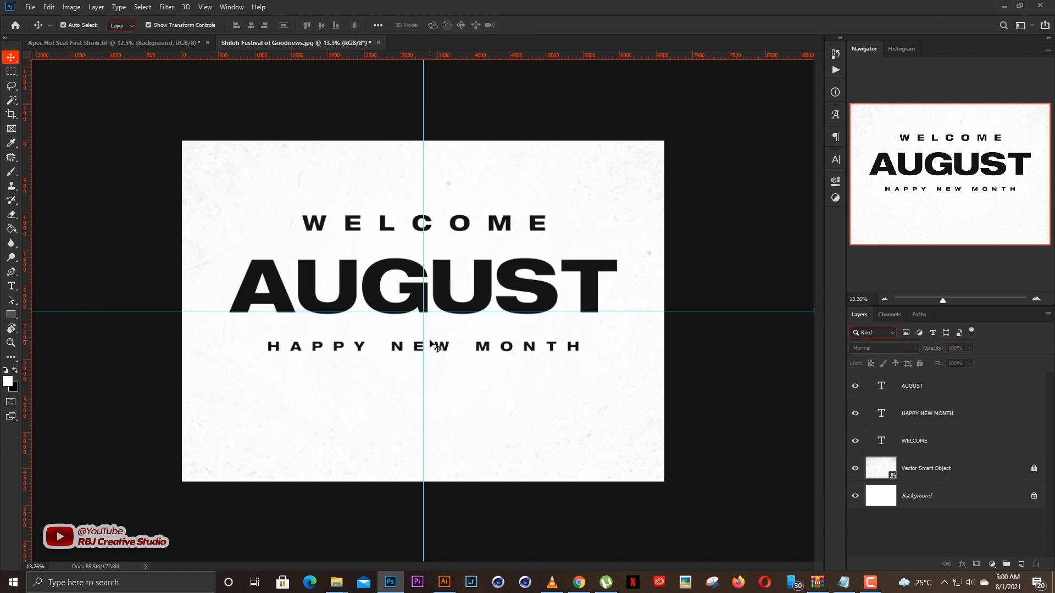
scroll(457, 328, "up", 1)
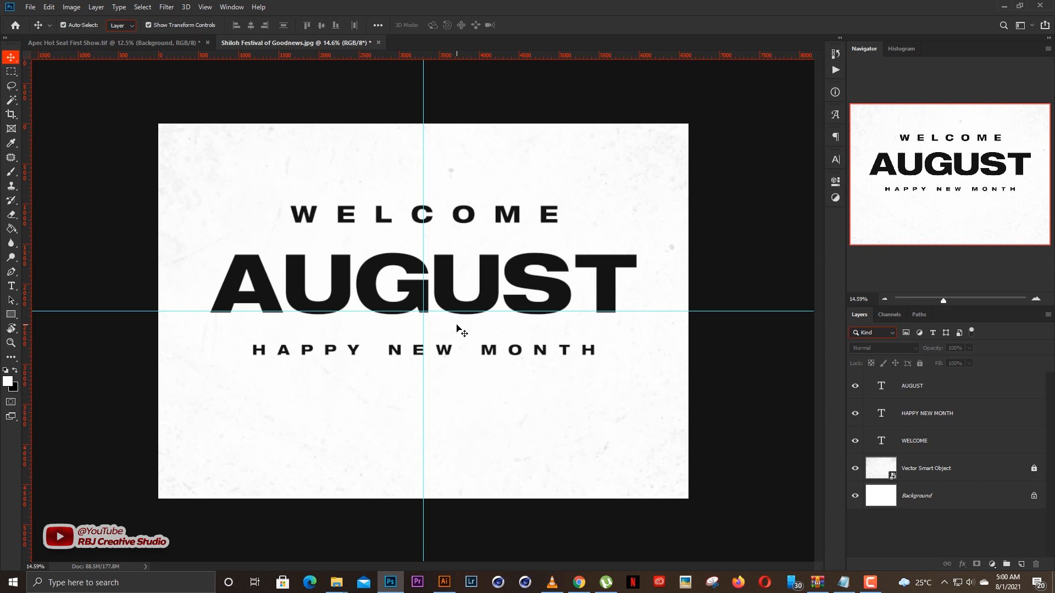
scroll(471, 310, "up", 1)
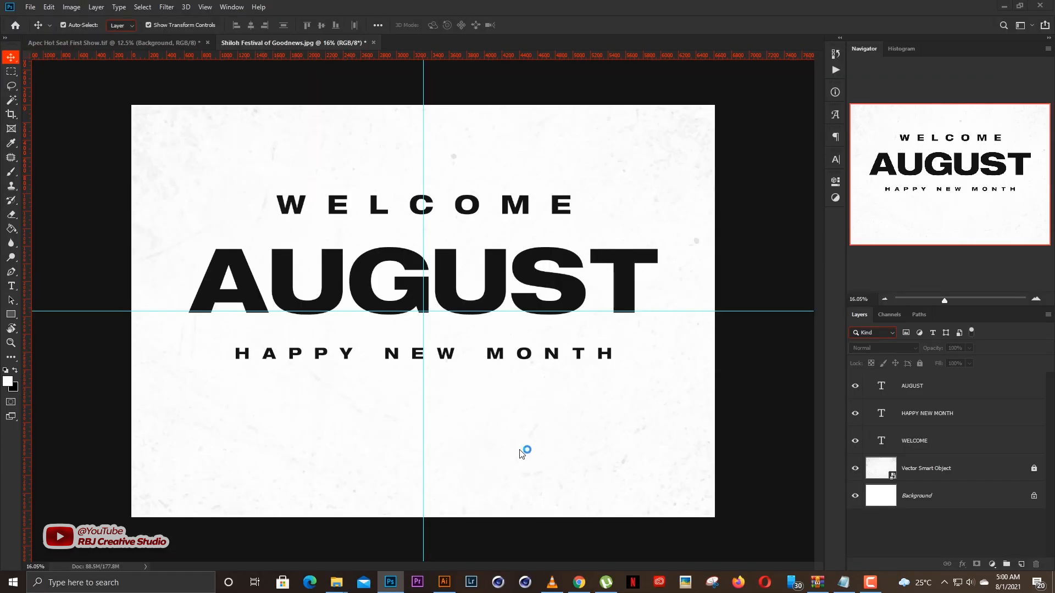
Leave the flyer with AUGUST selected and switch from Photoshop to Cinema 4D.
left_click(488, 283)
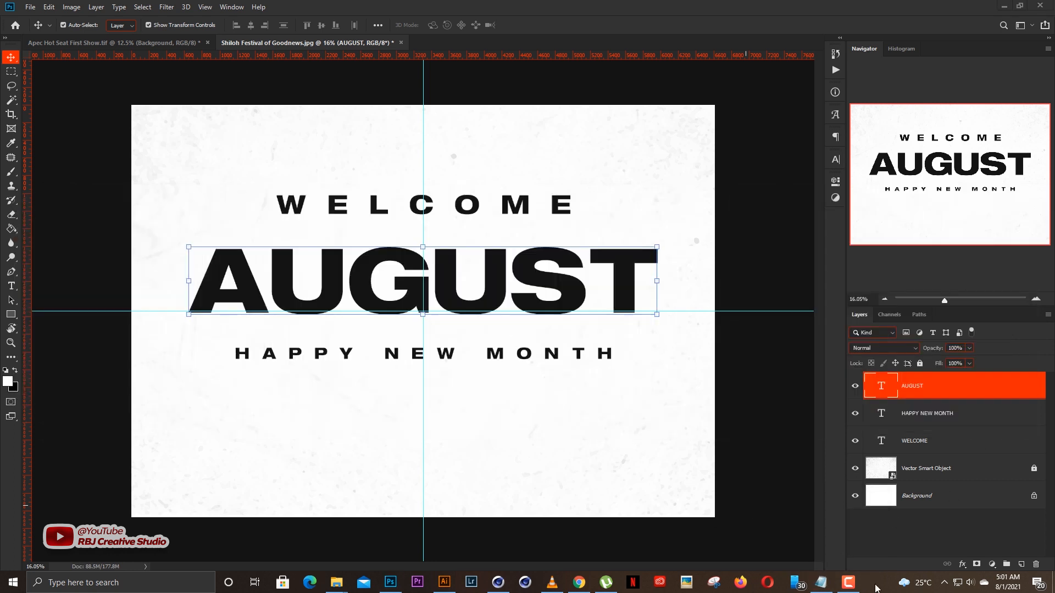
right_click(876, 583)
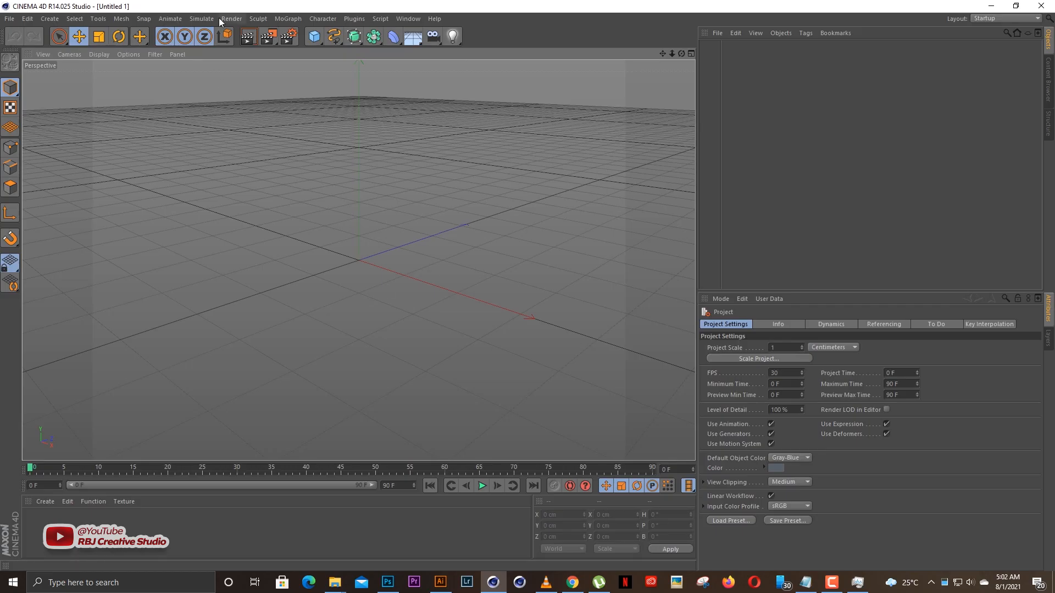
left_click(288, 19)
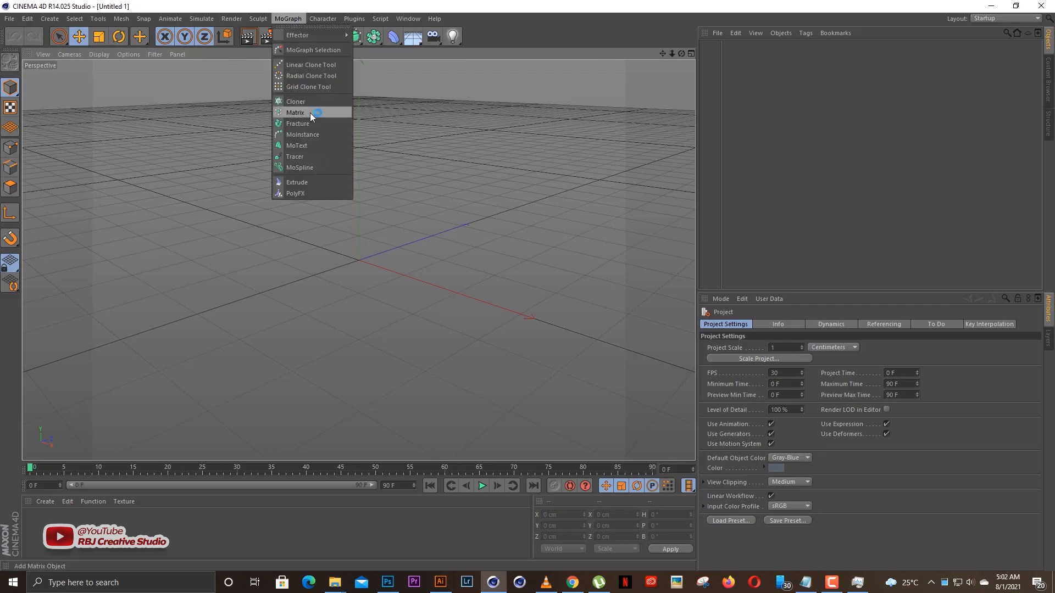
left_click(312, 145)
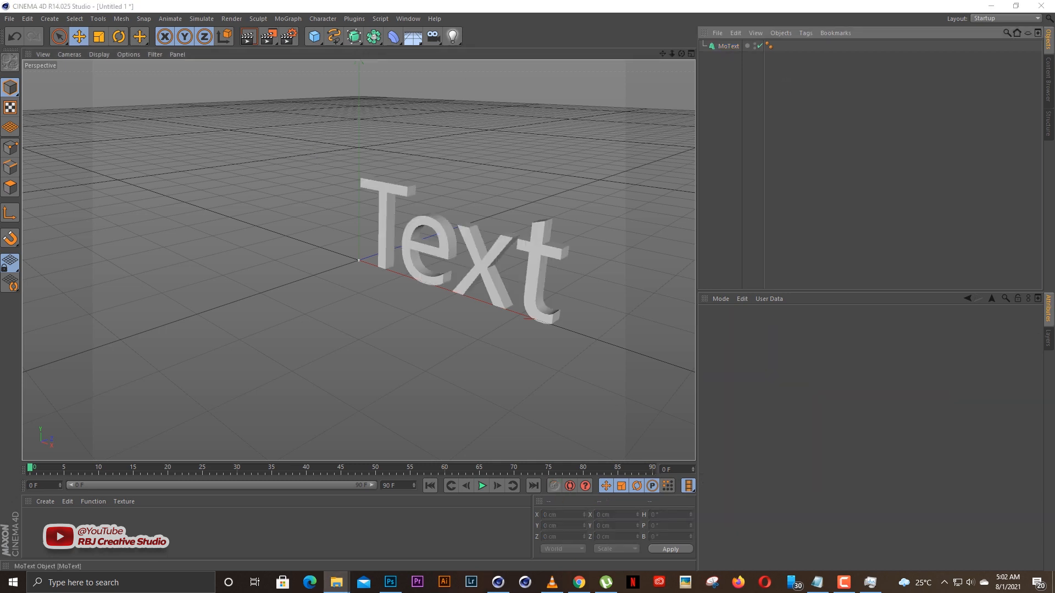
left_click(729, 46)
key("Delete")
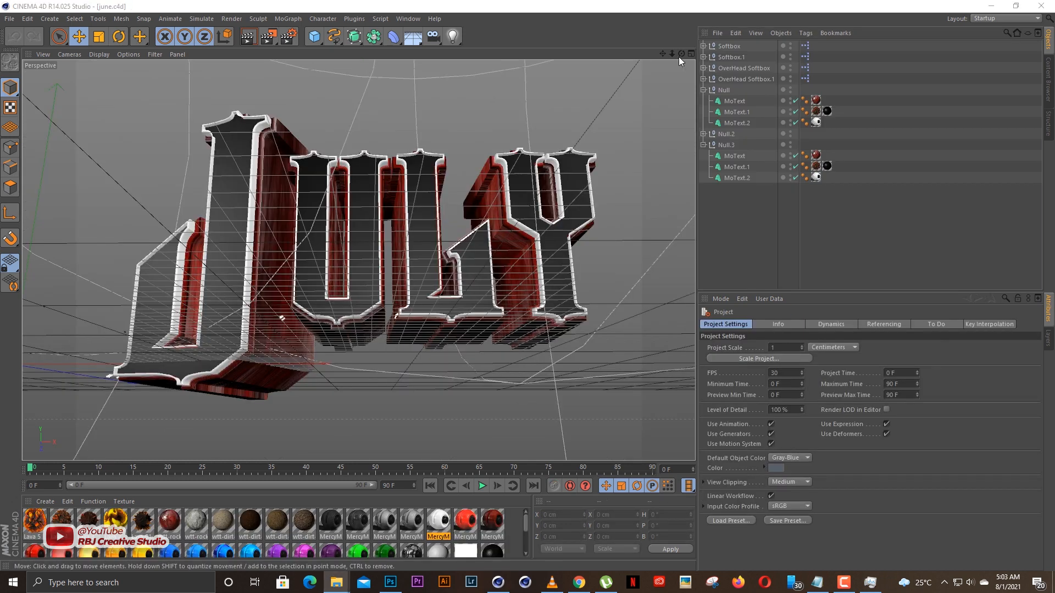
In the june.c4d scene, disable the three MoText objects under Null that form the letter J.
left_click(735, 101)
left_click(736, 123, "shift")
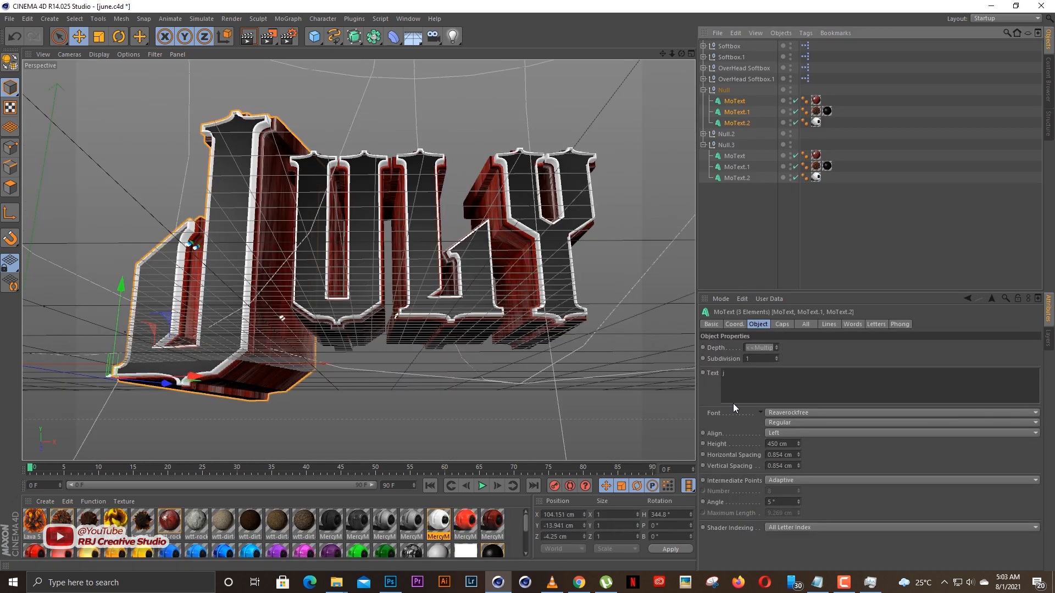
left_click(785, 385)
left_click_drag(796, 101, 796, 123)
Replace the text of all three MoText objects under Null.3 with AUGUST.
left_click(734, 156)
left_click(736, 178, "shift")
left_click(759, 372)
key("ctrl+a")
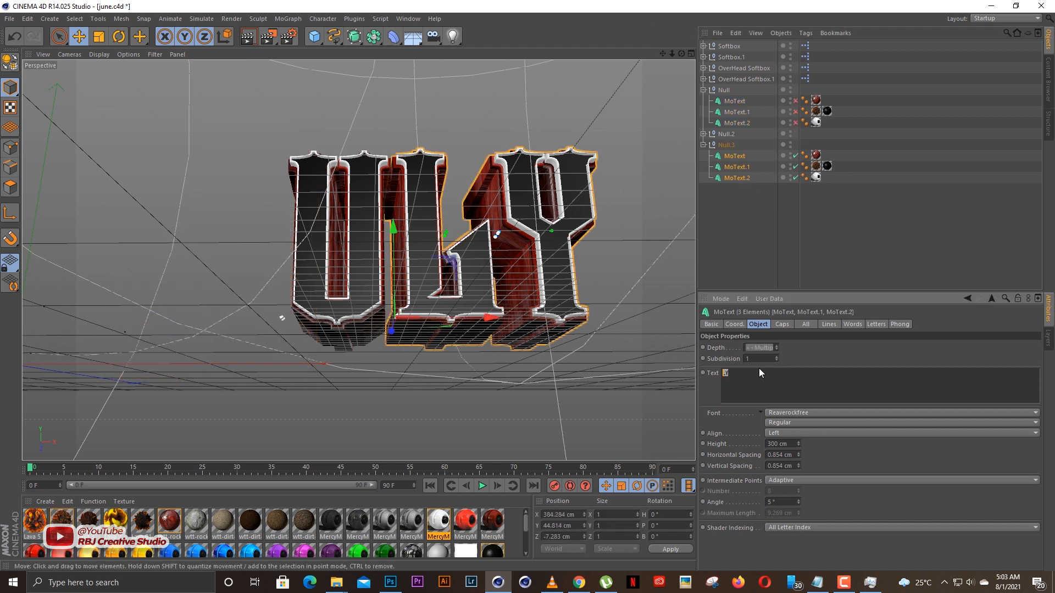
type("AUGUST")
Set the font of the three AUGUST MoText objects to ContextRepriseBlackExpSSi.
left_click(789, 413)
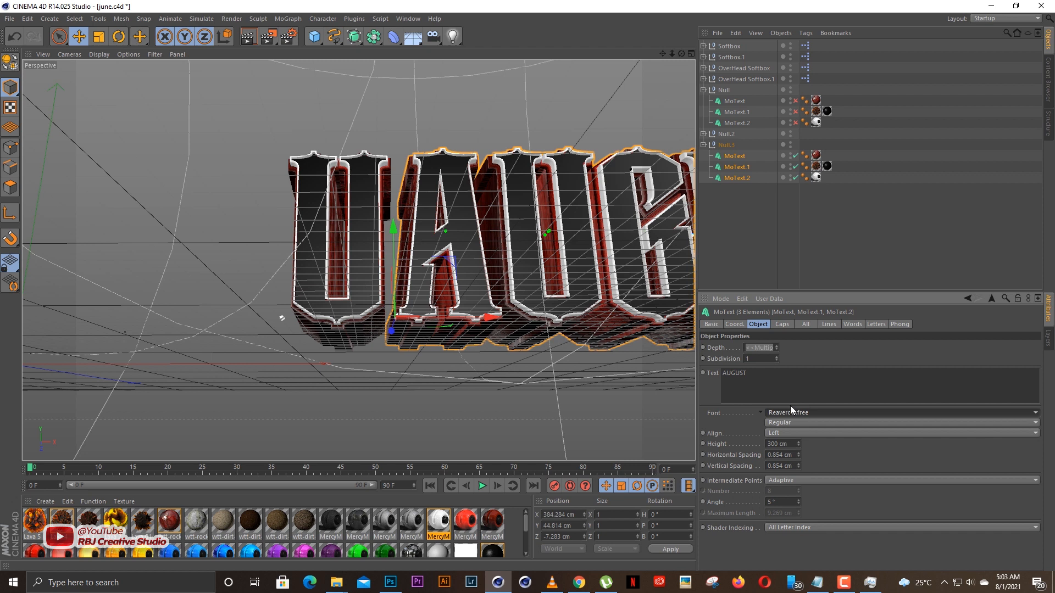
left_click(792, 411)
scroll(817, 324, "up", 15)
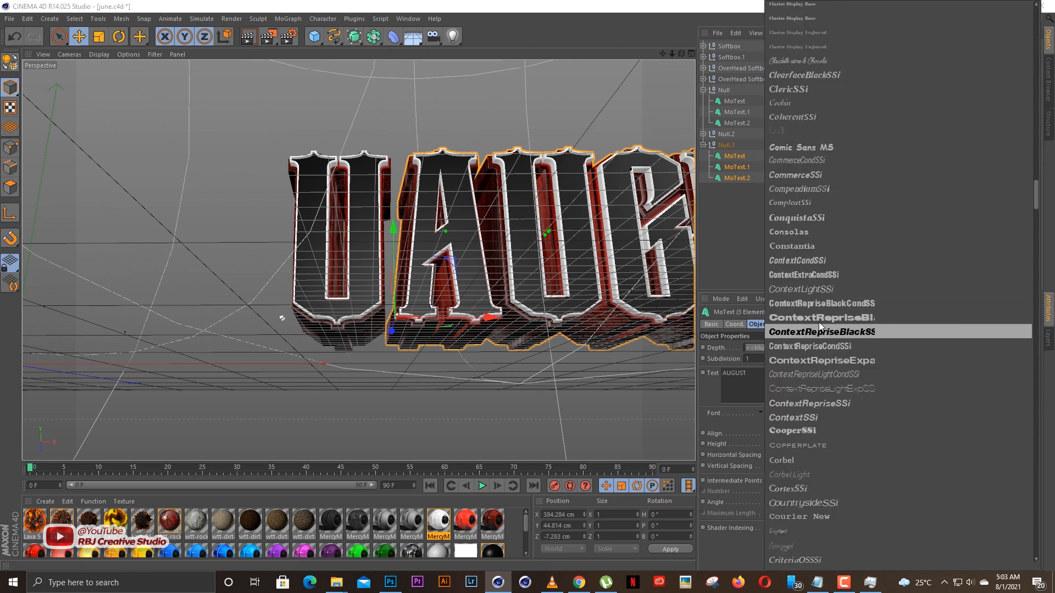
left_click(819, 320)
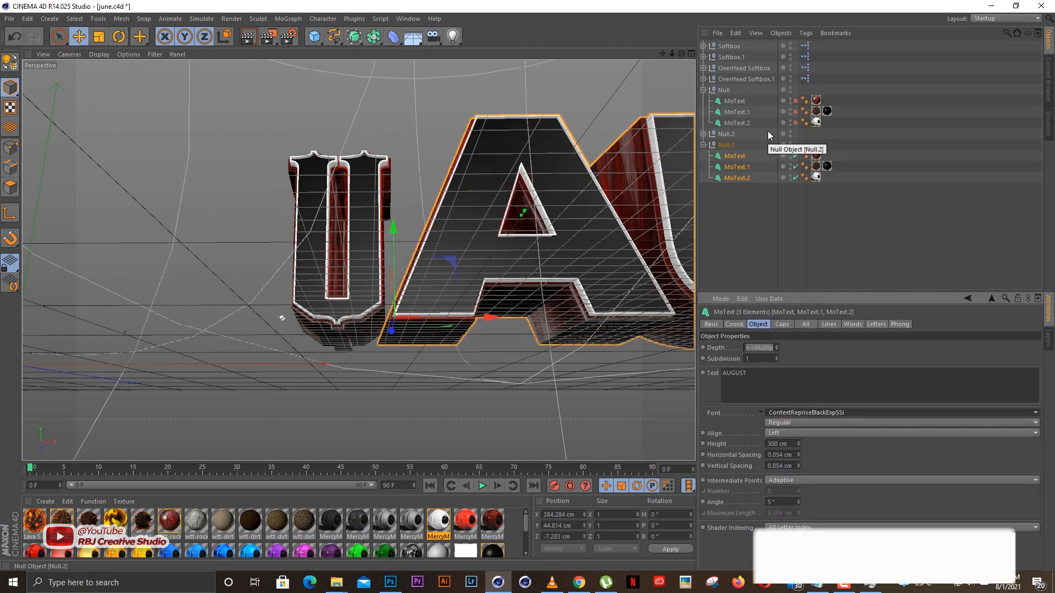
Disable the three MoText objects under Null.2 and shift the AUGUST text along the X axis to about -293 cm.
left_click(703, 134)
left_click_drag(795, 145, 795, 167)
left_click_drag(671, 53, 637, 60)
left_click_drag(476, 297, 65, 279)
left_click_drag(672, 54, 657, 55)
left_click_drag(51, 298, 37, 299)
left_click_drag(682, 53, 616, 60)
left_click_drag(681, 53, 686, 70)
left_click_drag(305, 275, 310, 275)
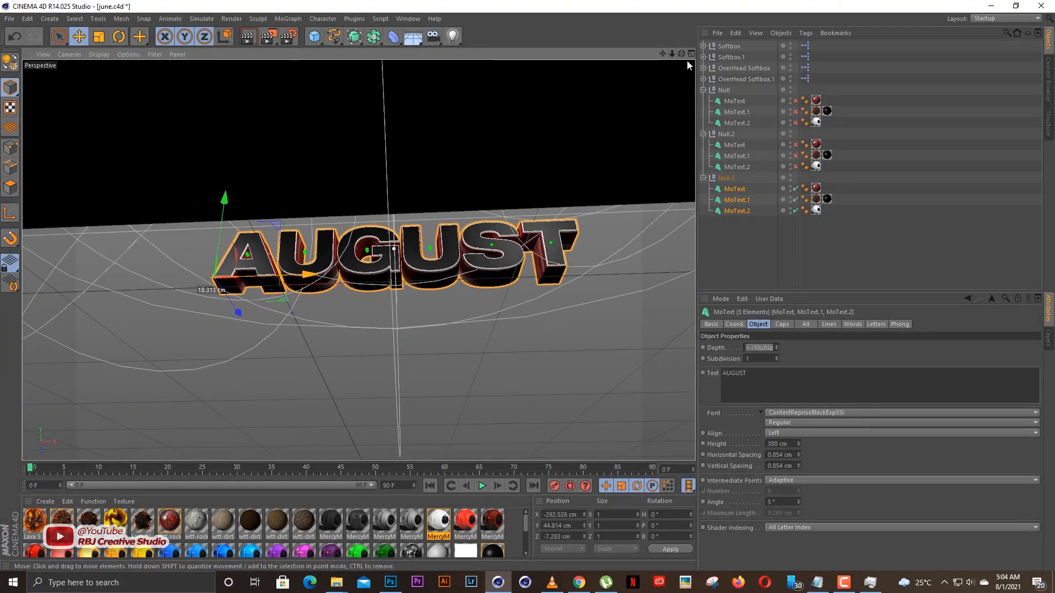
Adjust the overhead softbox above the AUGUST text and frame the lettering from the front, slightly from below.
left_click_drag(671, 54, 593, 71)
left_click(737, 80)
left_click_drag(141, 226, 68, 188)
left_click_drag(681, 53, 726, 54)
mouse_move(663, 54)
left_mouse_down()
mouse_move(720, 52)
mouse_move(632, 55)
mouse_move(683, 58)
left_mouse_up()
Try the white MercyMP material on MoText.1 under Null.3 and remove its texture tag again.
left_click(739, 212)
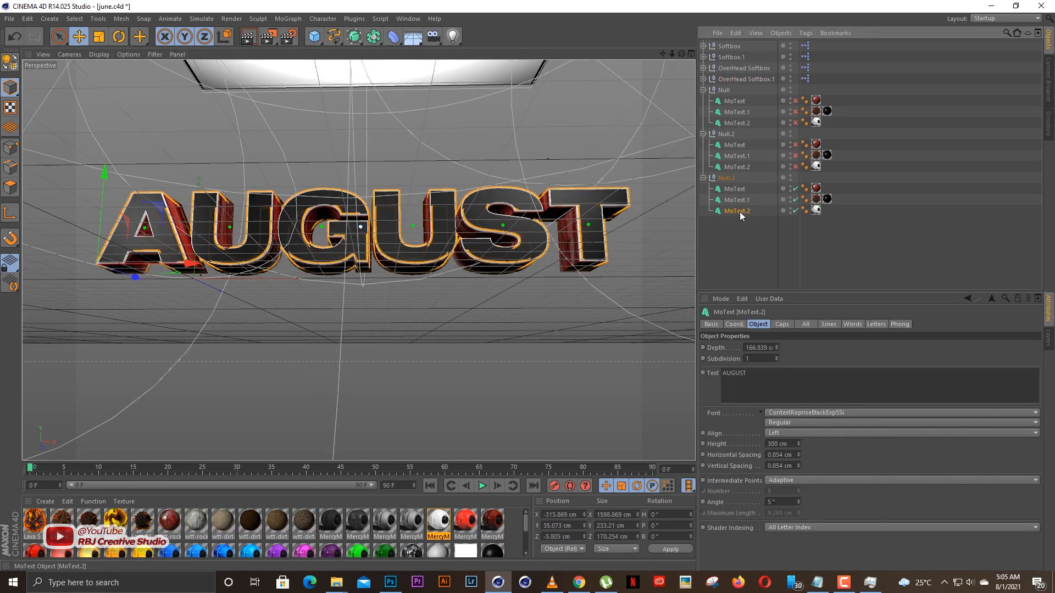
left_click(737, 199)
left_click_drag(671, 54, 683, 54)
left_click(736, 212)
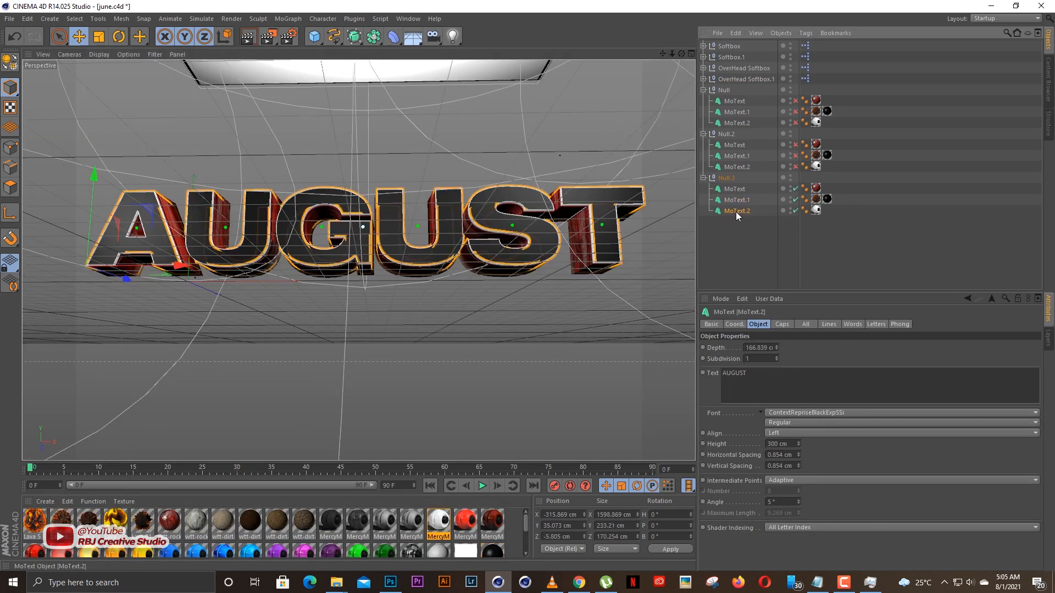
left_click_drag(438, 521, 750, 201)
left_click(737, 212)
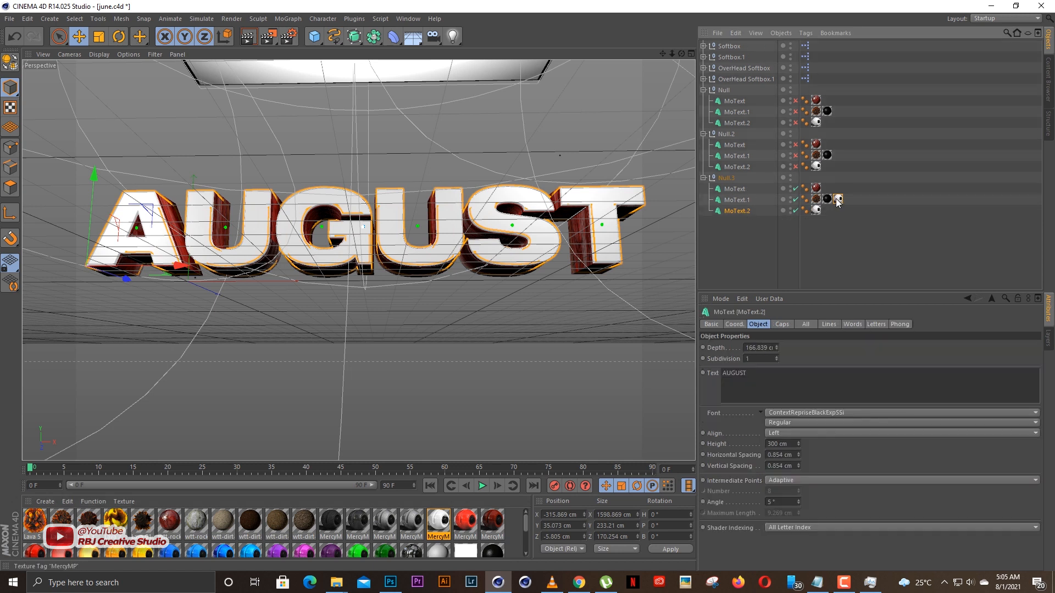
left_click(838, 199)
key("Delete")
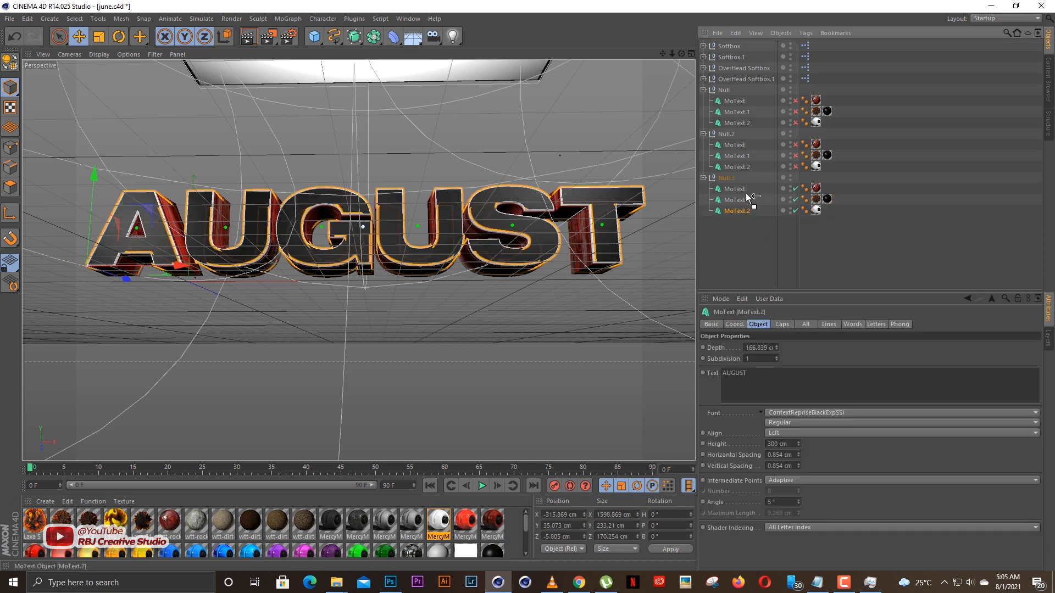
Apply white MercyMP to MoText.1 and Black to MoText.2, and confirm white as the MercyMP reflection colour.
left_click_drag(816, 210, 742, 212)
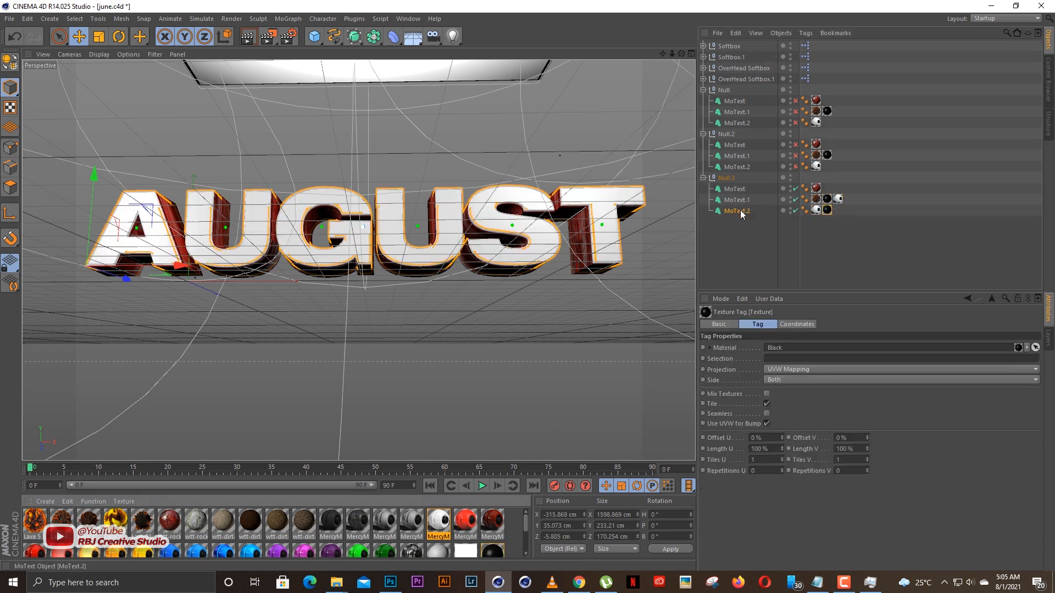
double_click(816, 210)
left_click_drag(340, 91, 762, 135)
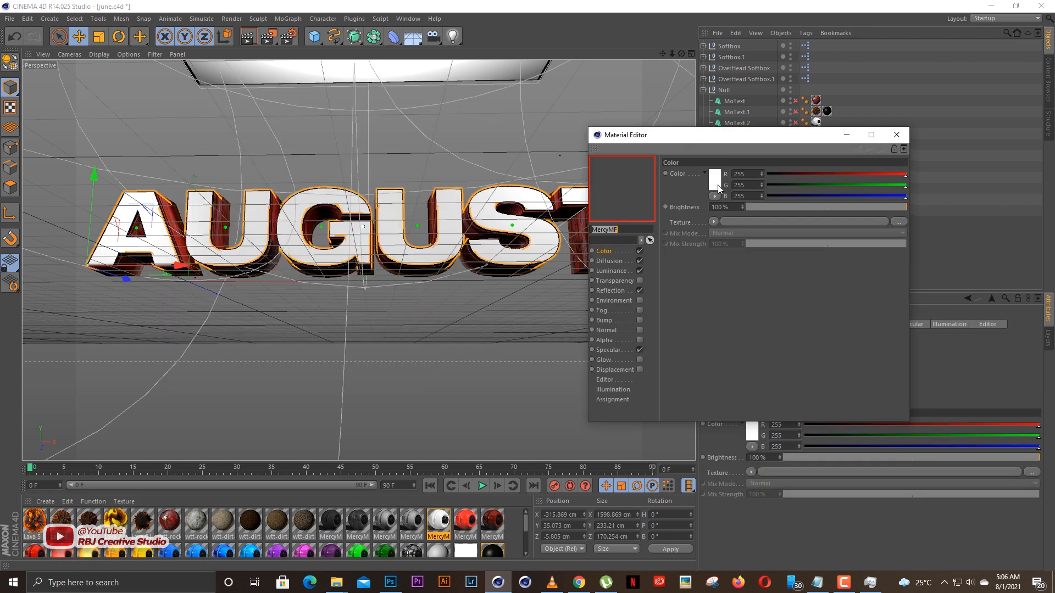
left_click(621, 290)
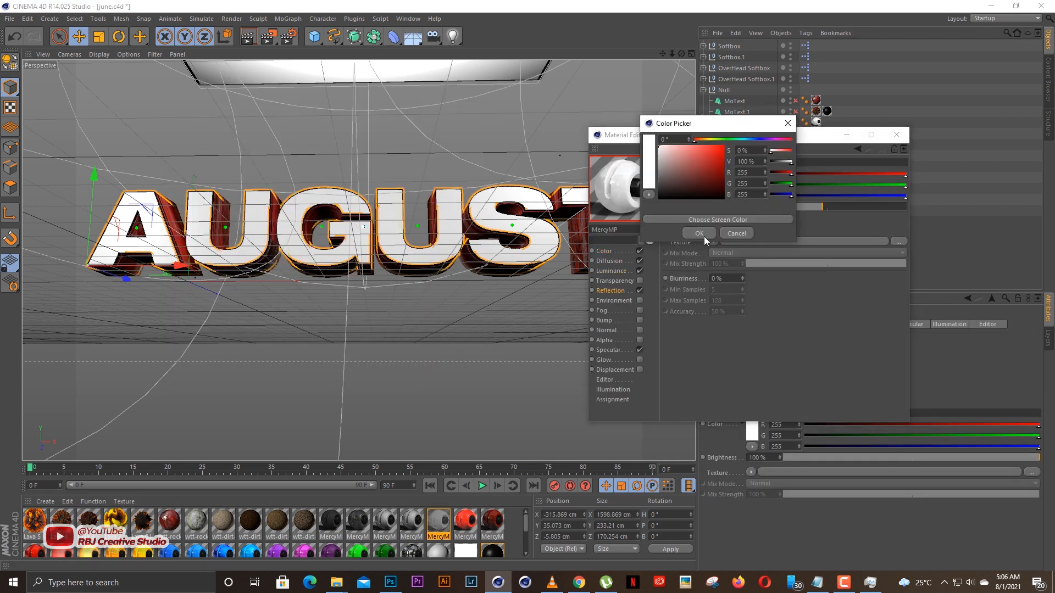
left_click(898, 134)
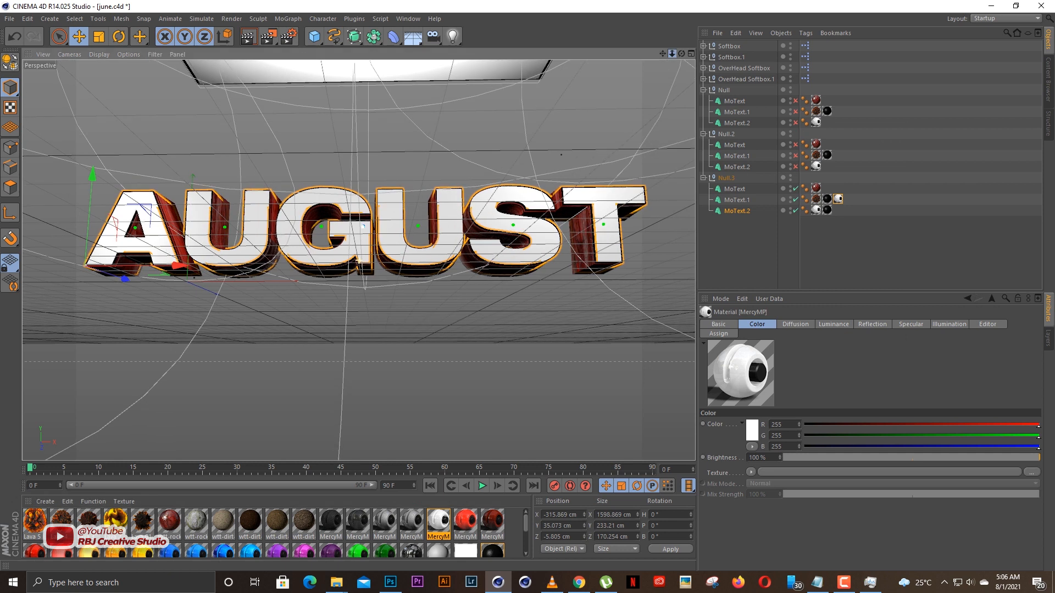
Render the viewport to preview the AUGUST text with white faces.
left_click_drag(358, 261, 361, 259)
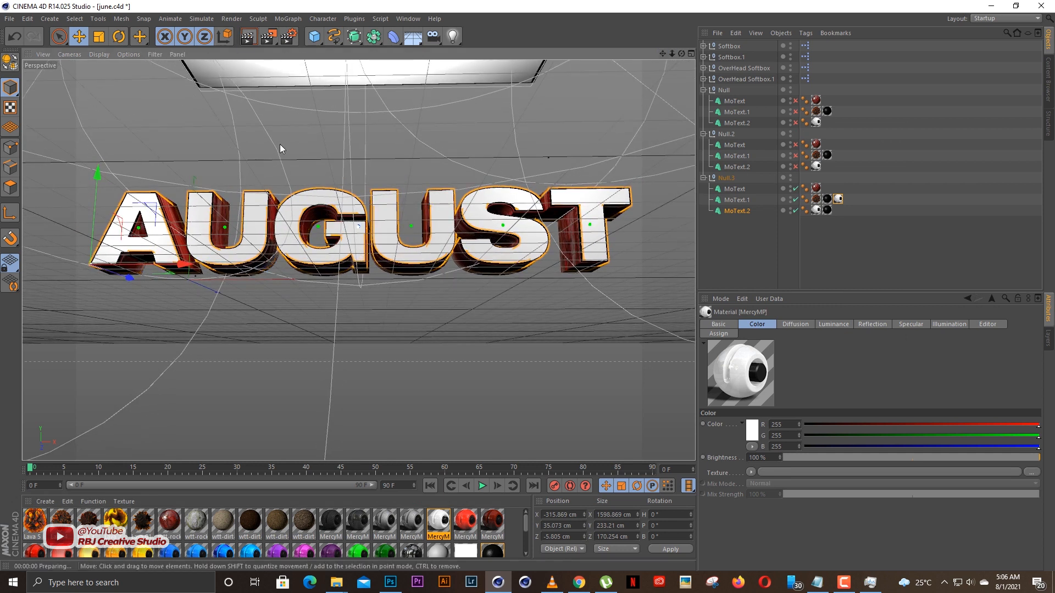
left_click(248, 37)
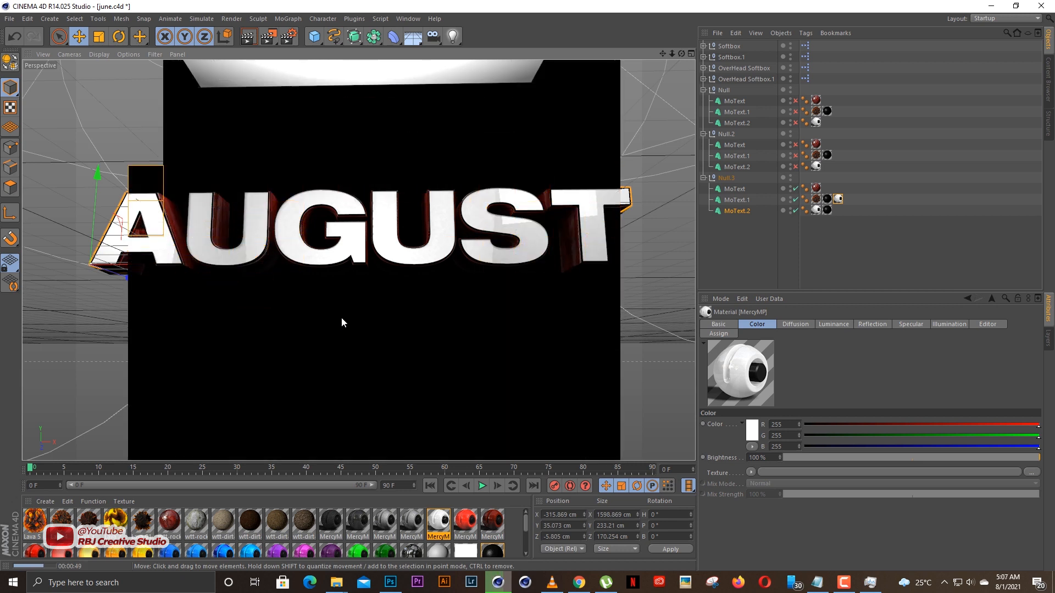
left_click_drag(672, 54, 667, 66)
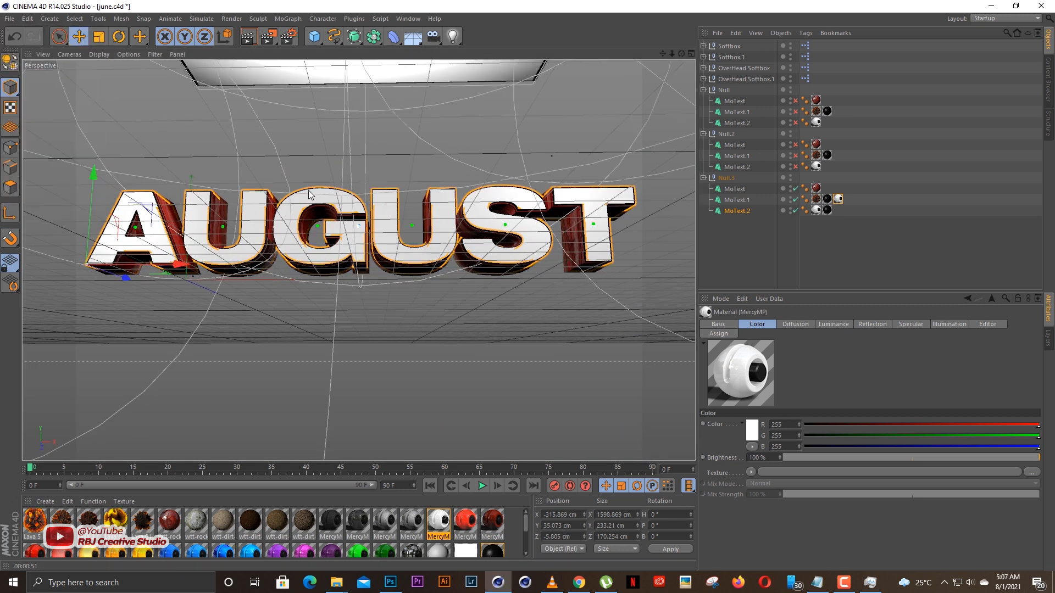
Merge another scene file containing a floor, background, softboxes and gold text into the june.c4d project.
key("ctrl+o")
scroll(58, 189, "down", 2)
left_click(55, 183)
double_click(140, 94)
double_click(149, 182)
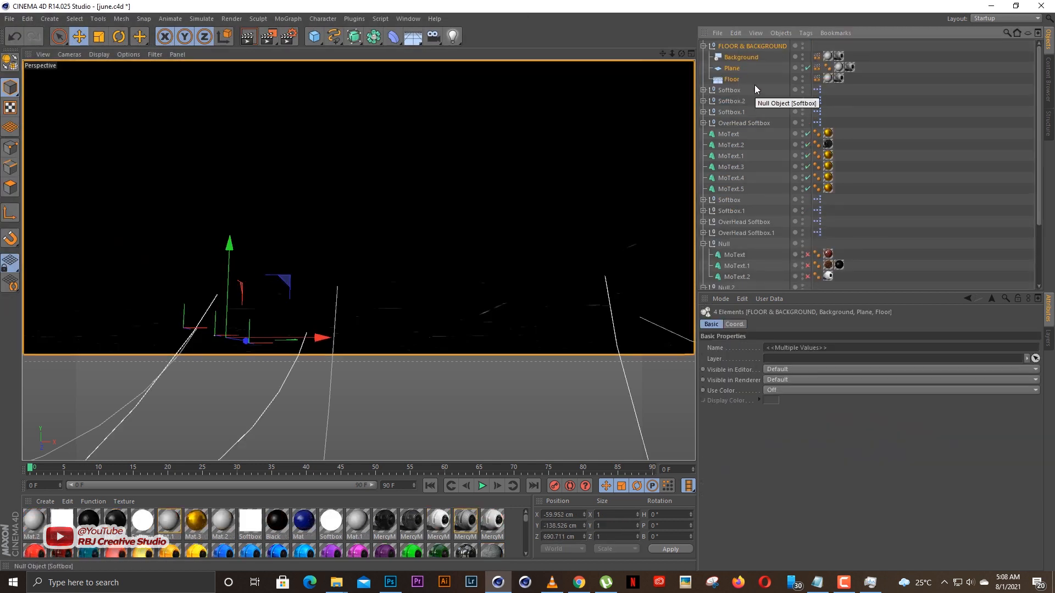
Delete the merged FLOOR & BACKGROUND group, softboxes and MoText objects, keeping only their materials.
key("Delete")
left_click(729, 47)
left_click(734, 146, "shift")
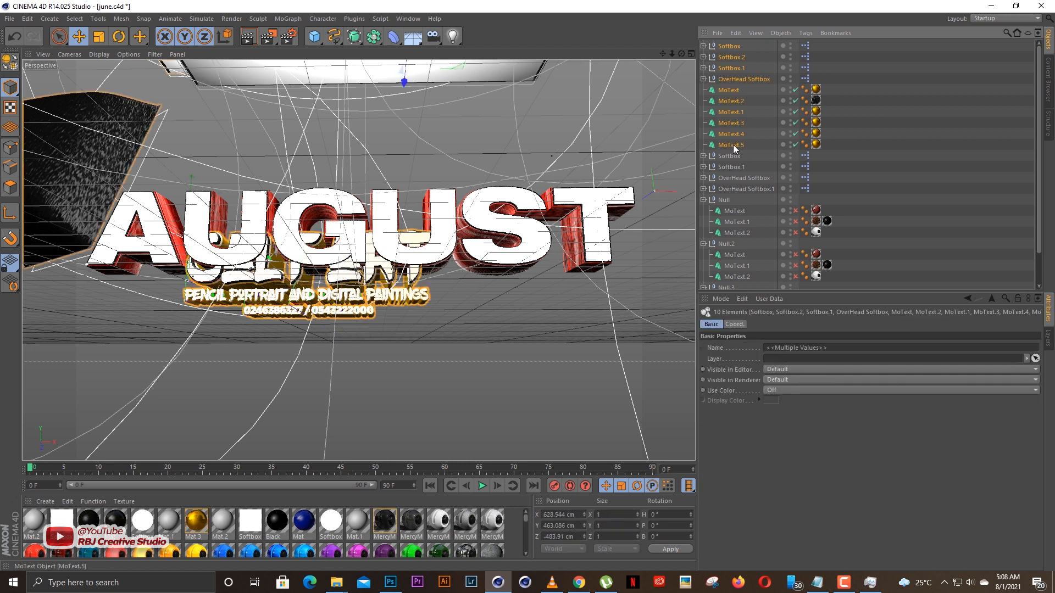
key("Delete")
Apply the gold Mat.3 material to MoText and MoText.2 under Null.3 and render the viewport.
left_click_drag(196, 521, 735, 190)
left_click(248, 36)
left_click(229, 172)
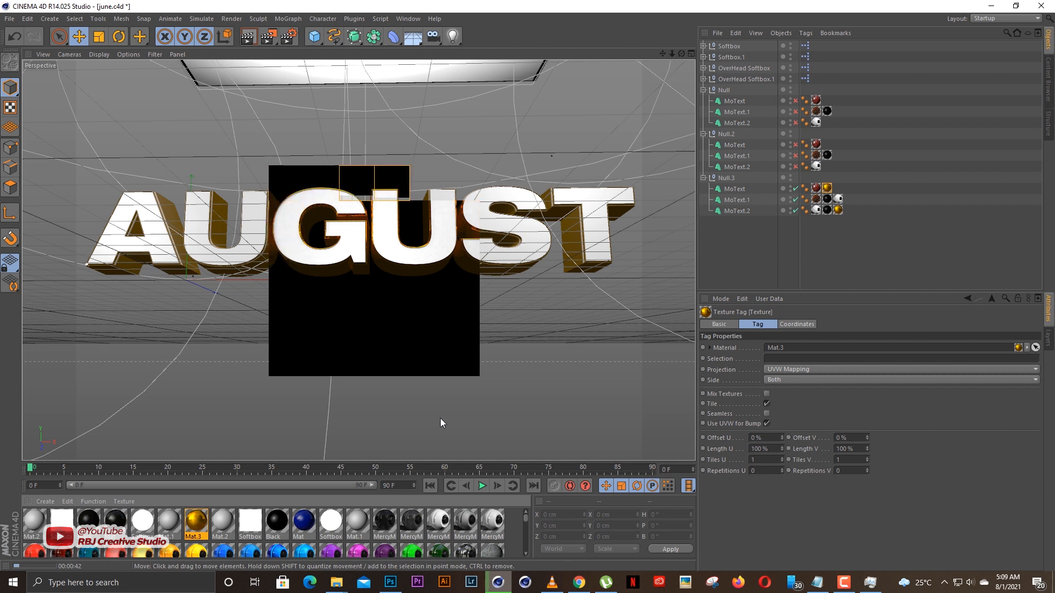
Set MoText.2's start and end cap fillets to 6 steps with a 2.854 cm radius.
left_click(736, 211)
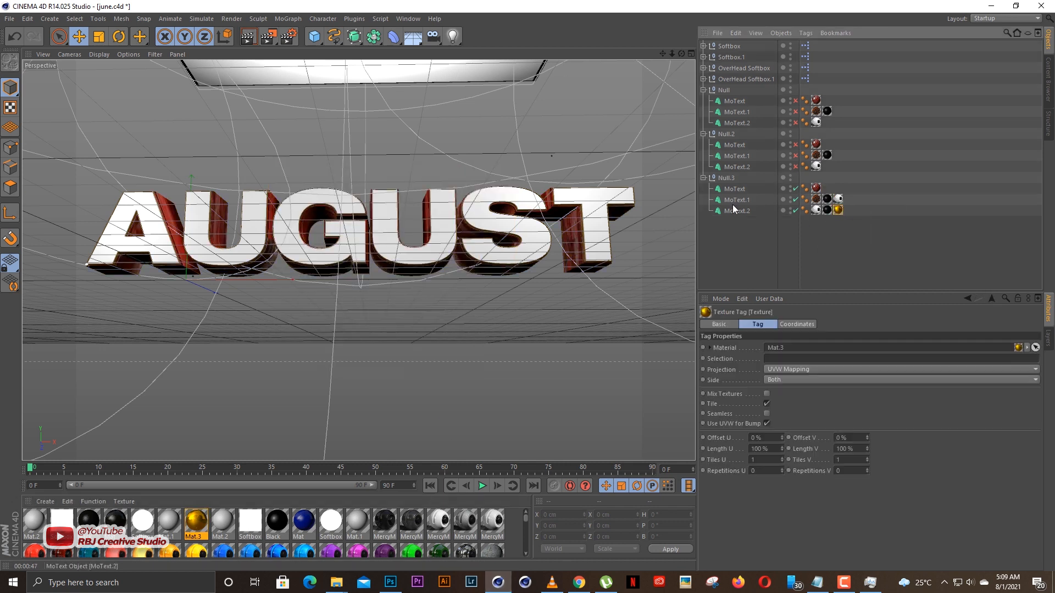
left_click(782, 325)
left_click_drag(672, 55, 696, 219)
left_click(764, 390)
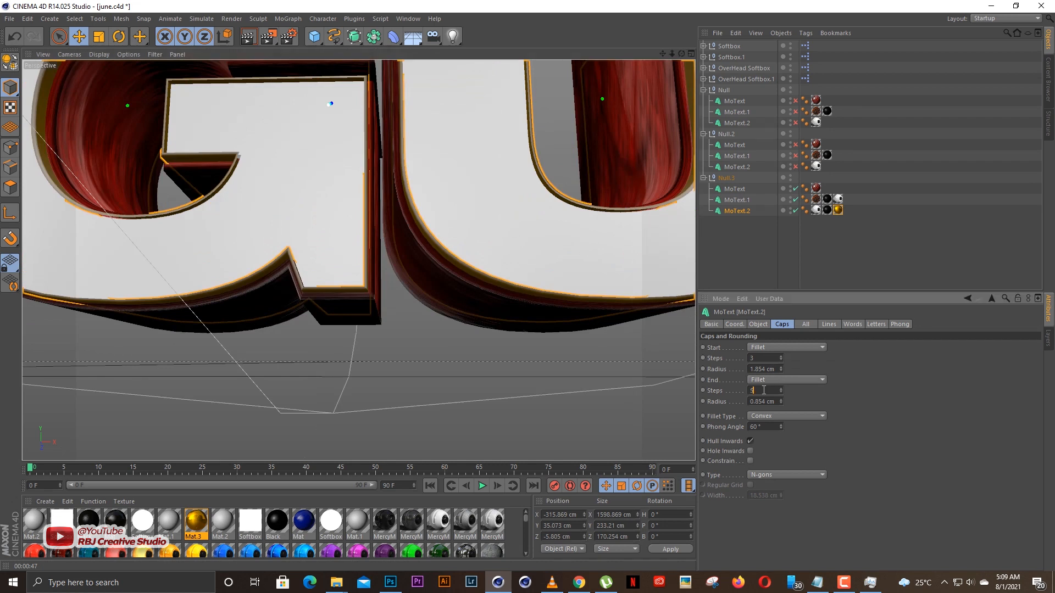
scroll(764, 400, "up", 1)
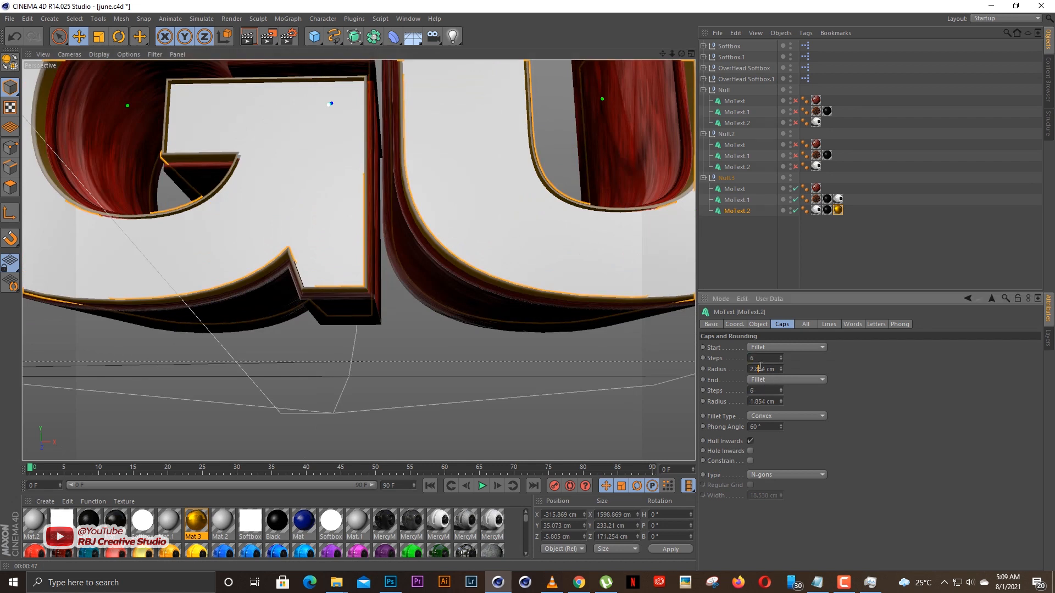
scroll(760, 368, "up", 2)
Render the full AUGUST text in the viewport to preview the larger cap fillets.
left_click_drag(672, 54, 582, 55)
mouse_move(663, 54)
left_mouse_down()
mouse_move(640, 54)
mouse_move(654, 53)
left_mouse_up()
left_click(249, 36)
left_click(230, 169)
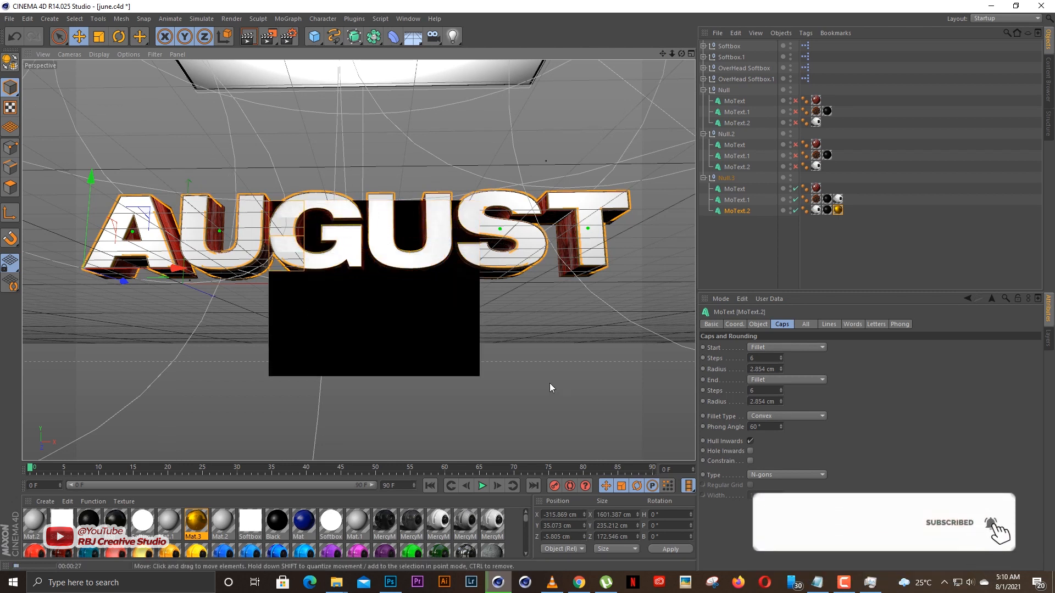
Change MoText.1's faces to a black material, delete its white MercyMP texture tag and render the viewport.
left_click(737, 200)
left_click(827, 199)
scroll(525, 544, "down", 3)
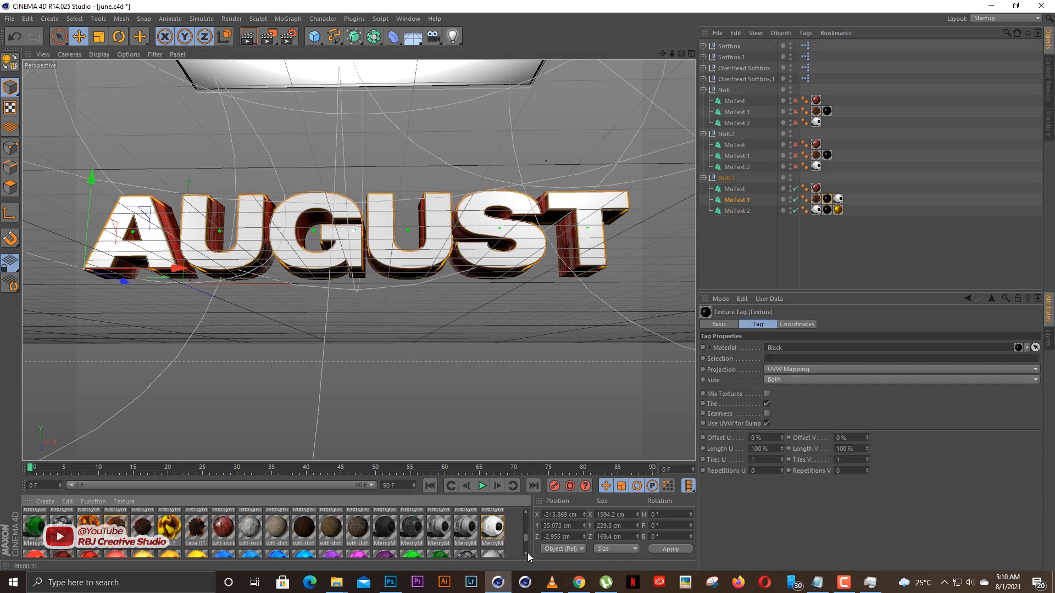
left_click_drag(747, 203, 747, 202)
left_click(838, 199, "shift")
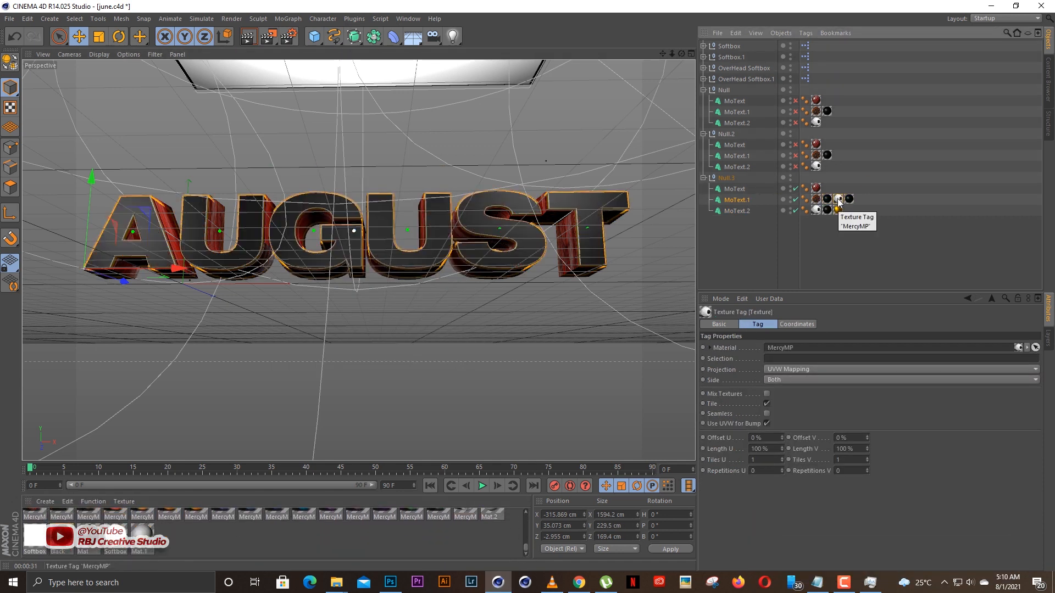
key("Delete")
left_click(248, 37)
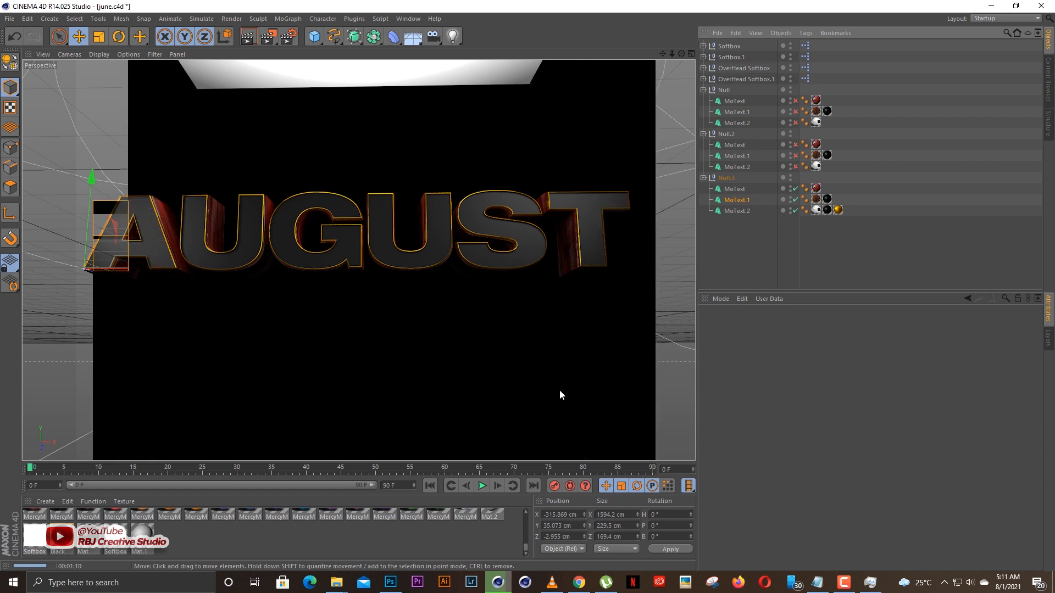
Set the render's save file name to August in the Rendered folder and close the render settings.
left_click(288, 36)
left_click(94, 57)
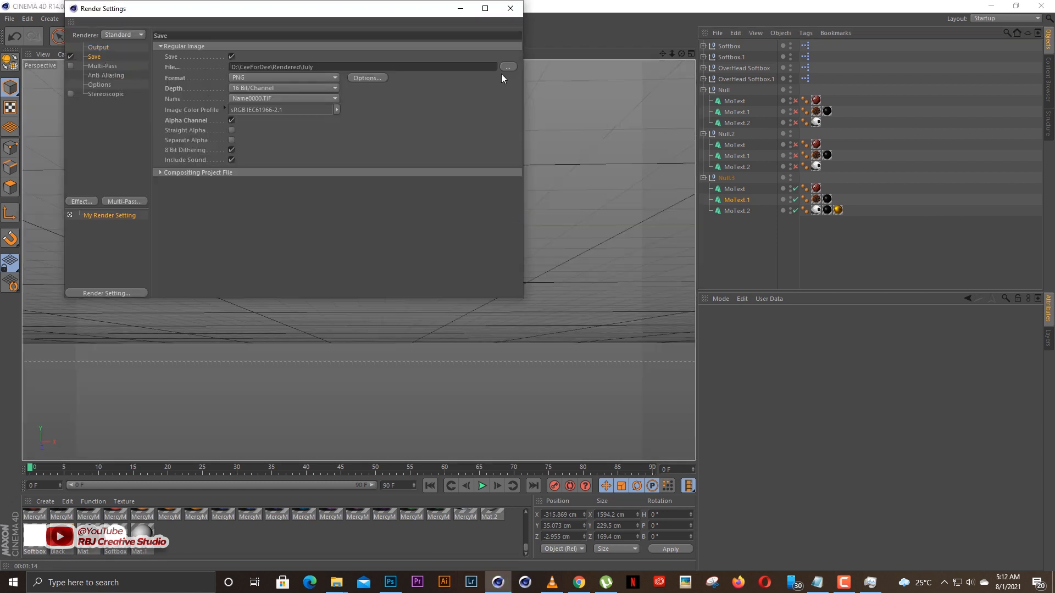
left_click(502, 76)
type("August")
key("Return")
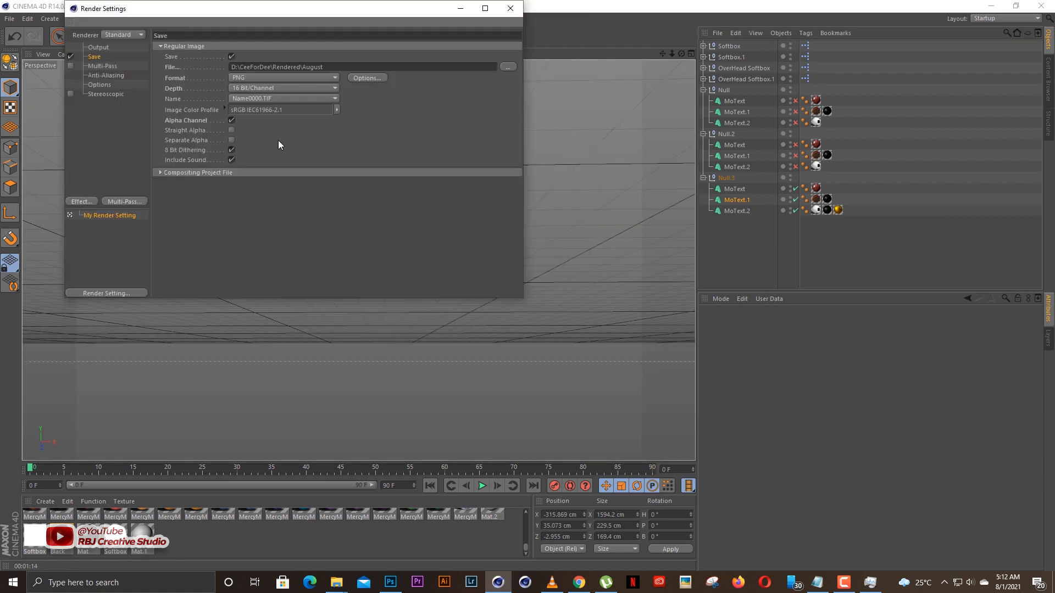
left_click(513, 42)
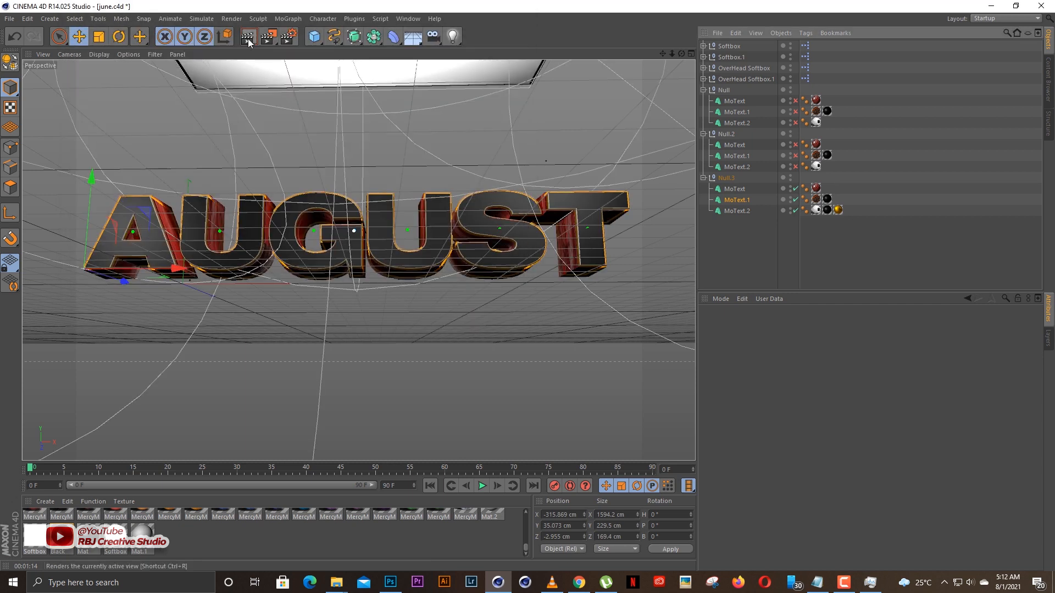
Render the AUGUST scene to the Picture Viewer and reposition the viewer window to inspect the finished image.
key("shift+r")
left_click_drag(374, 68, 371, 71)
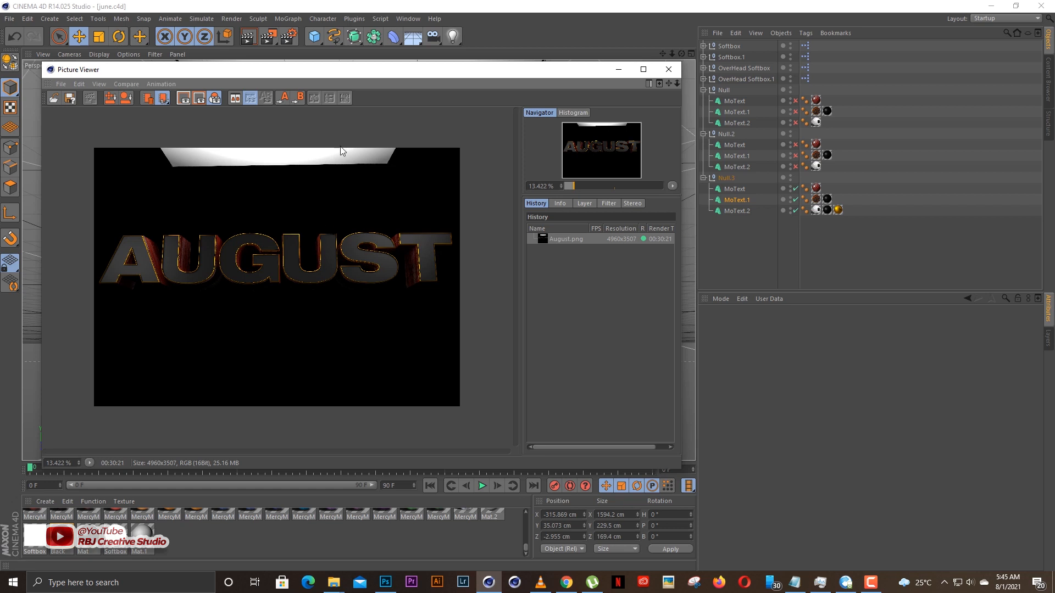
left_click_drag(311, 74, 330, 90)
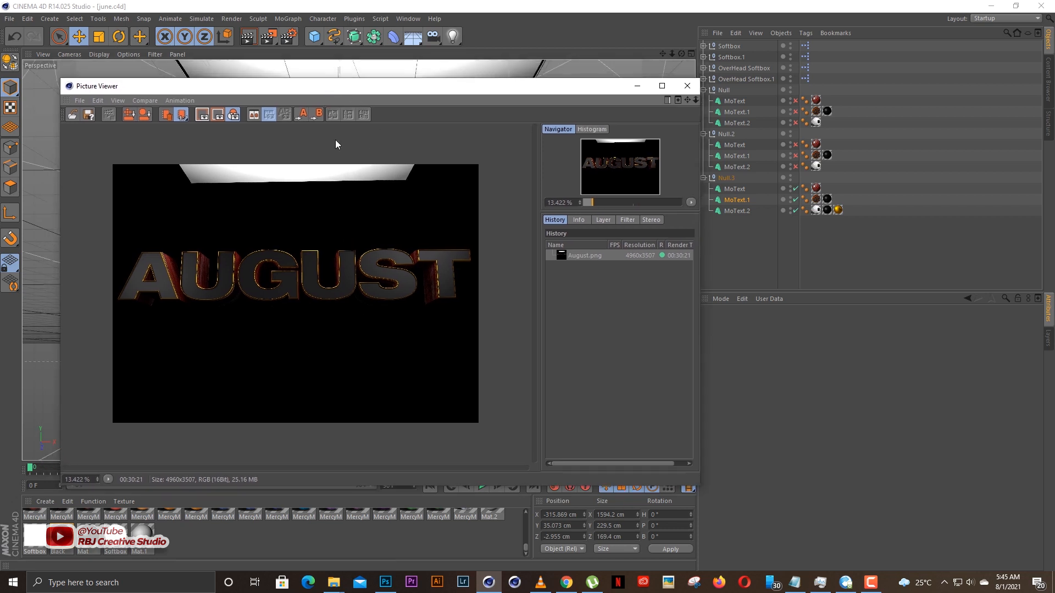
Switch to Photoshop and place the August render on the flyer, fitted to the canvas width over the flat AUGUST text.
left_click(385, 582)
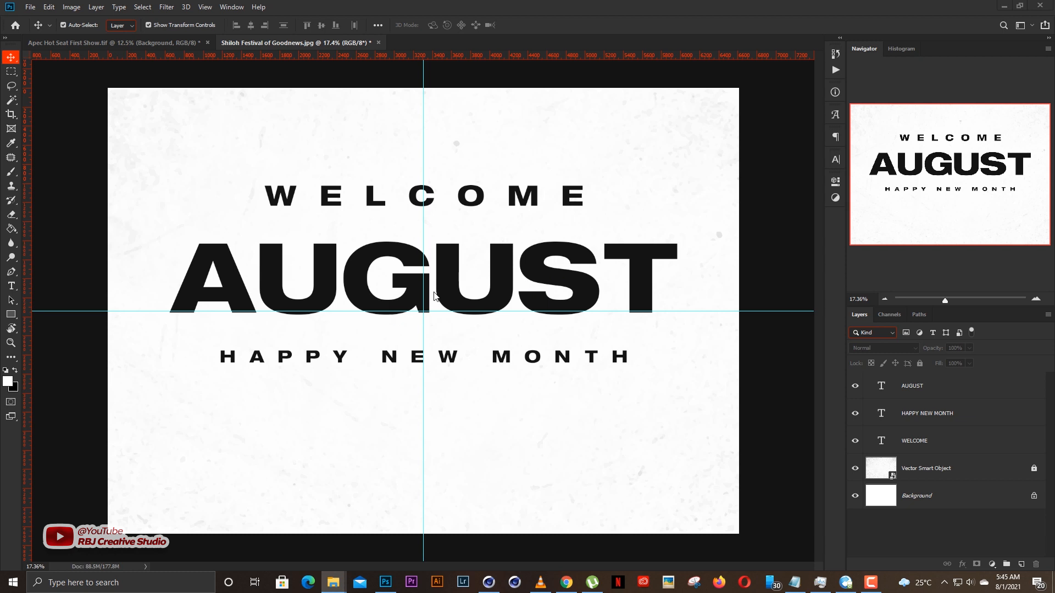
left_click(451, 274)
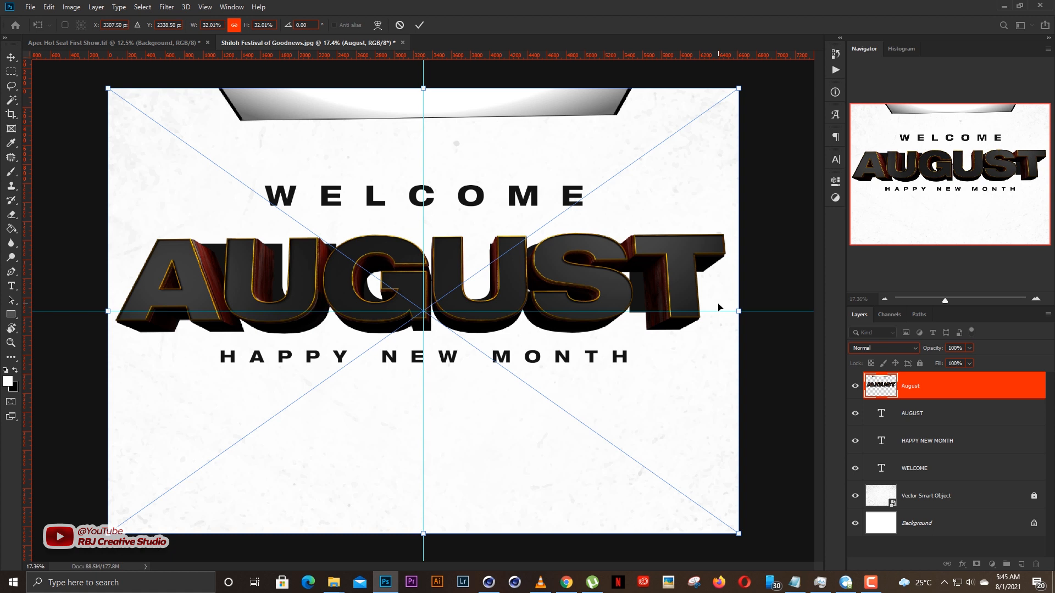
key("Return")
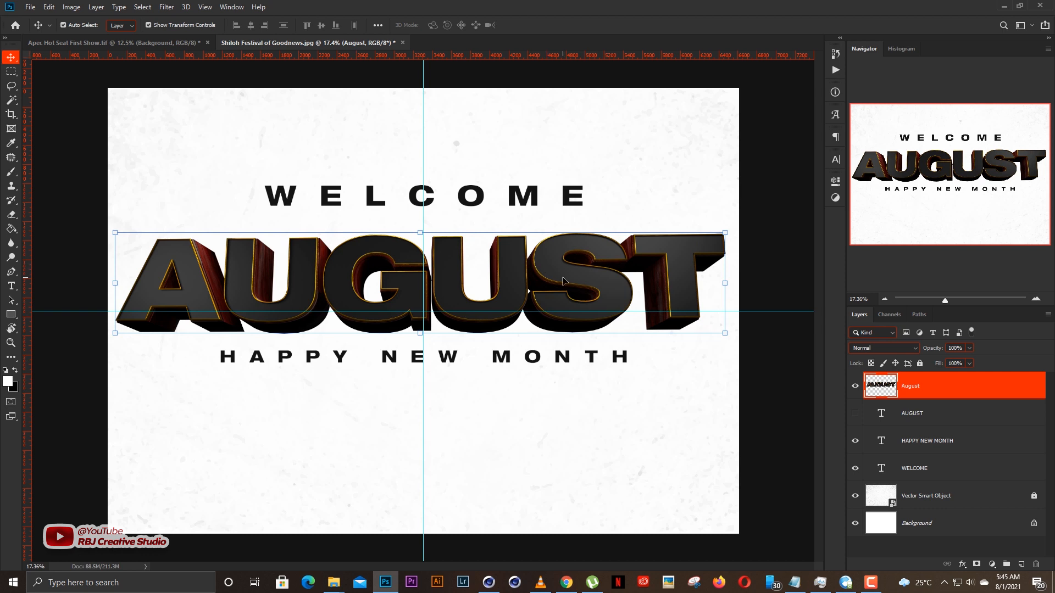
Nudge the August render slightly to the right to centre it on the vertical guide.
key("Right")
key("Right")
key("Right")
key("Right")
key("Right")
key("Right")
key("Right")
key("Right")
key("Right")
key("Right")
key("Right")
key("Right")
key("Right")
key("Right")
key("Right")
key("Right")
key("Right")
key("Right")
key("Right")
key("Right")
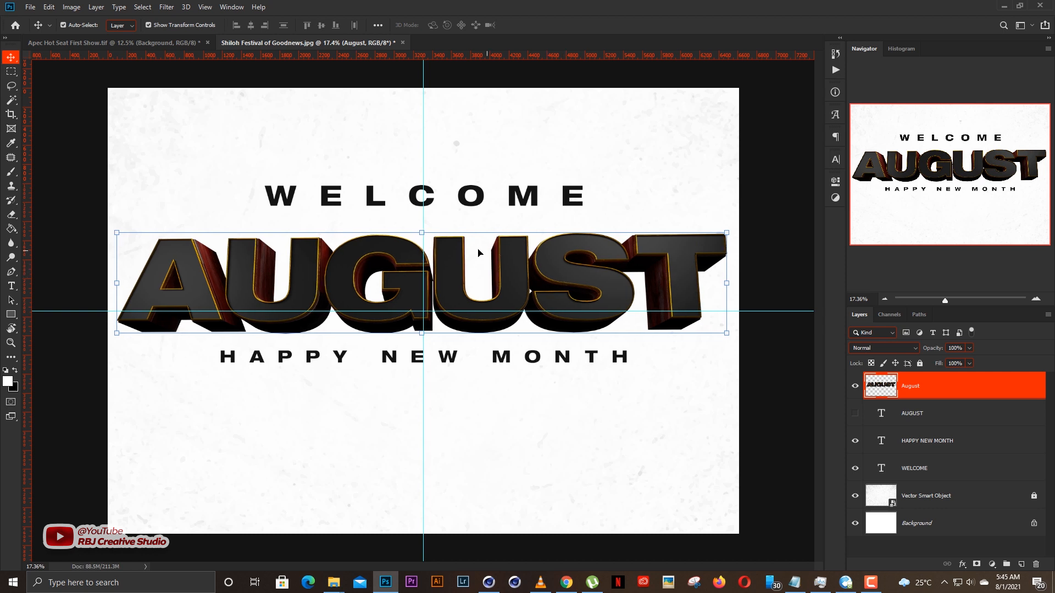
key("Right")
key("Right")
key("Right")
key("Right")
key("Right")
key("Right")
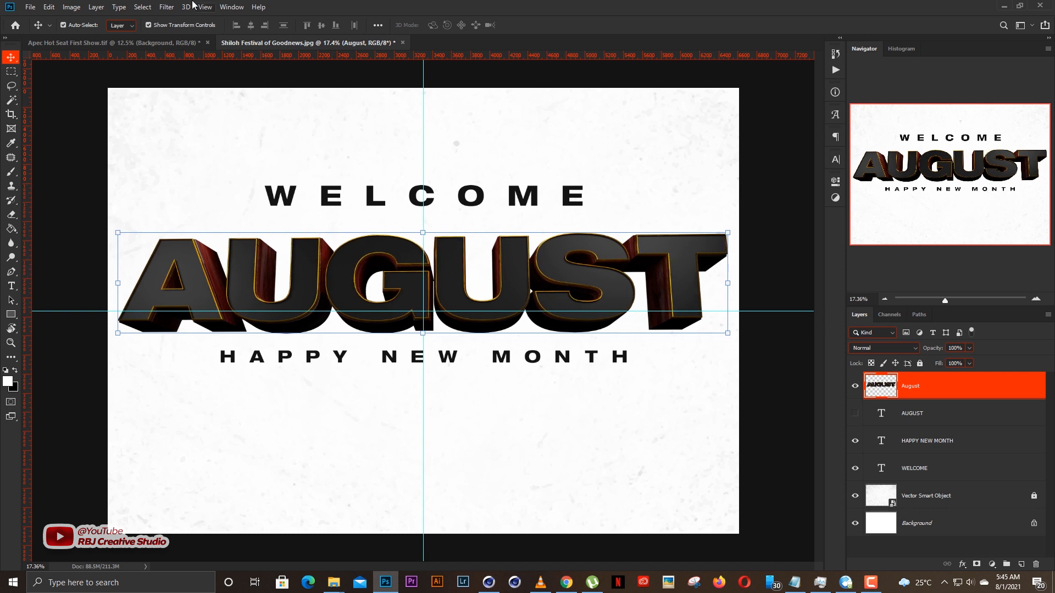
Start a Camera Raw filter on the August layer with Contrast +27, Highlights +37, Shadows +46, Whites +53 and Blacks -41.
left_click(166, 7)
left_click(202, 75)
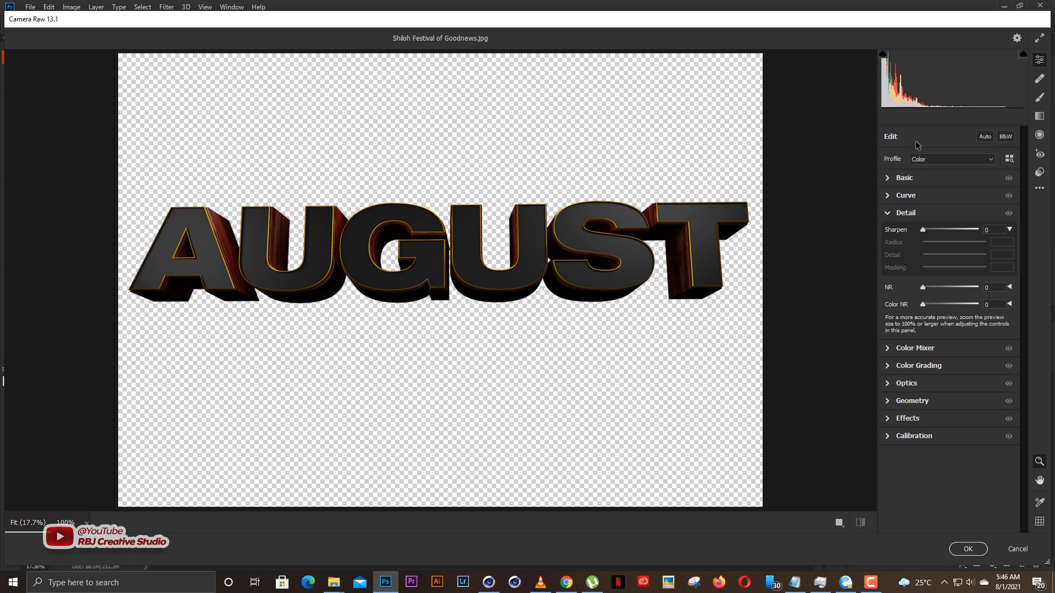
left_click(891, 179)
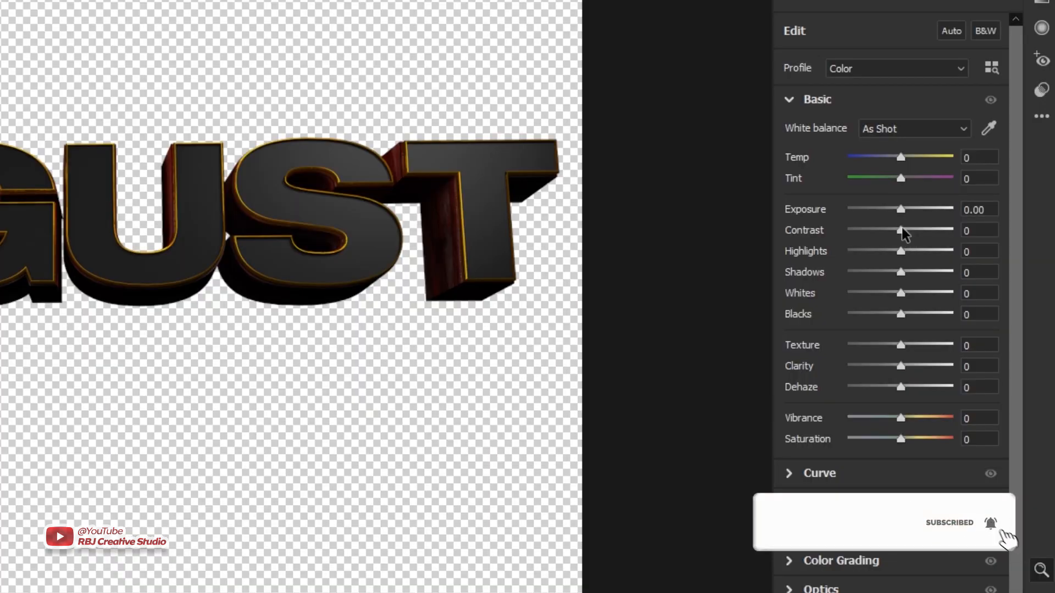
left_click_drag(904, 234, 920, 250)
left_click(919, 251)
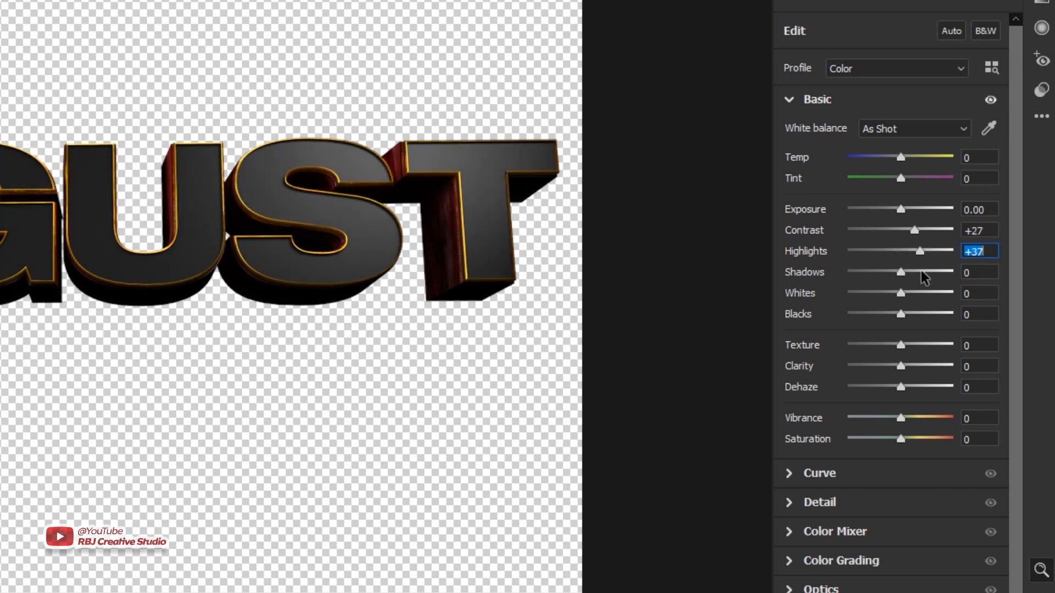
left_click(922, 271)
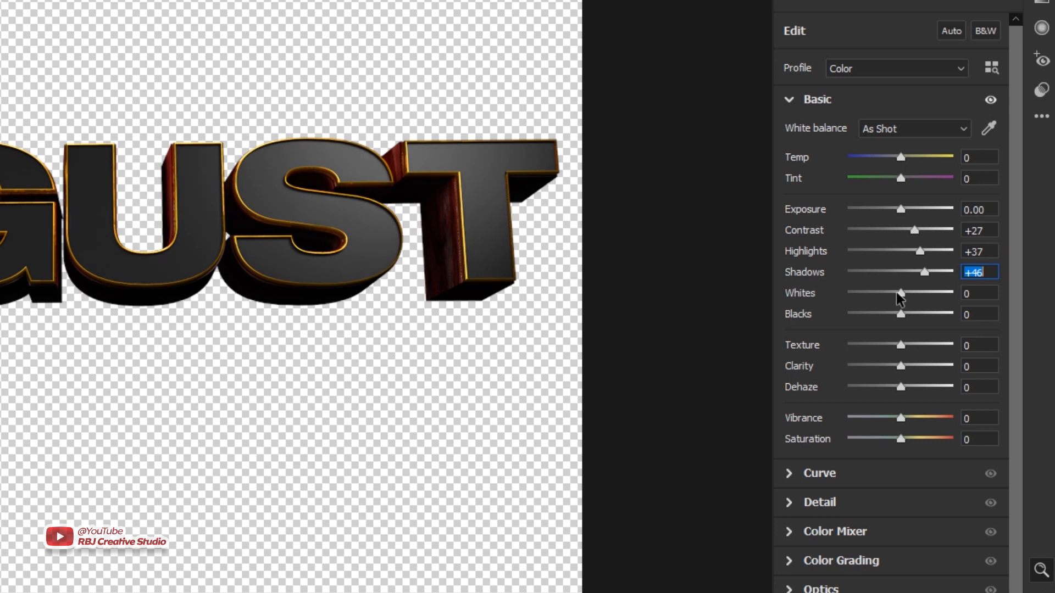
left_click(926, 293)
left_click(899, 313)
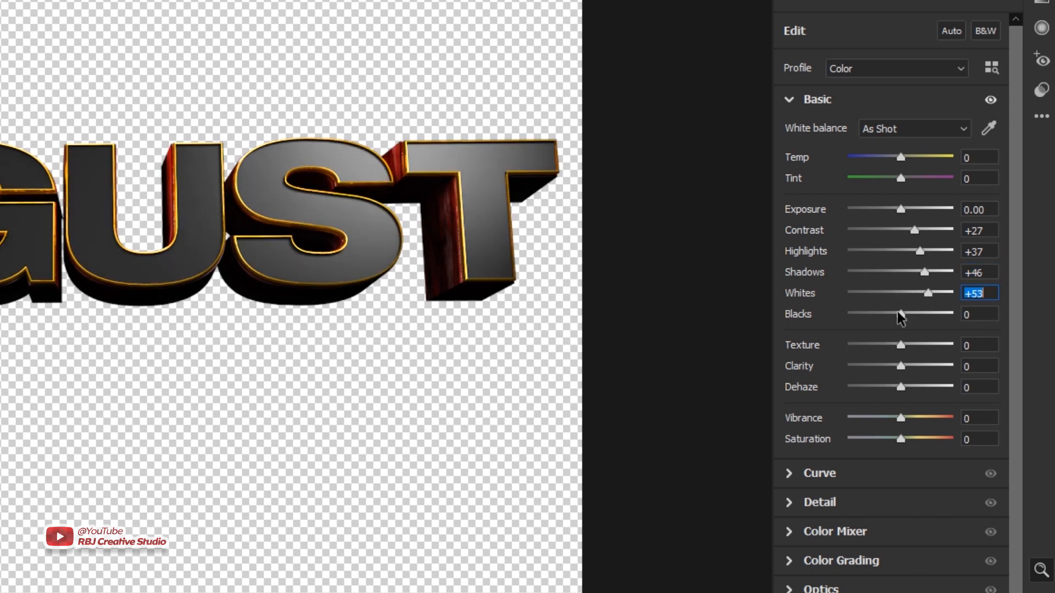
left_click(878, 313)
Set Texture to +15, Clarity to +44, Shadows to +88 and Exposure to +0.30.
left_click(908, 345)
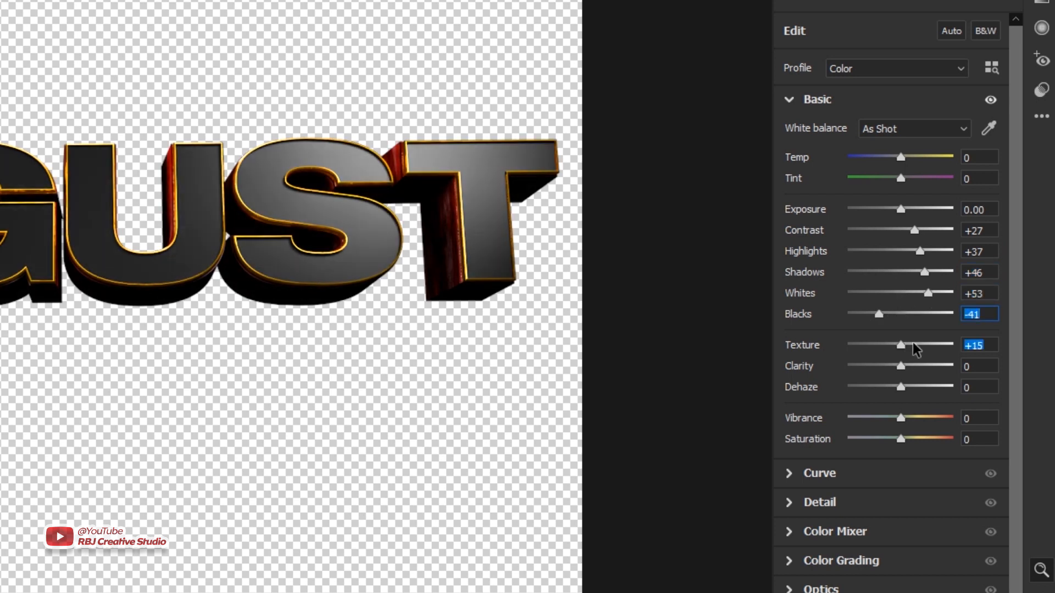
left_click(904, 363)
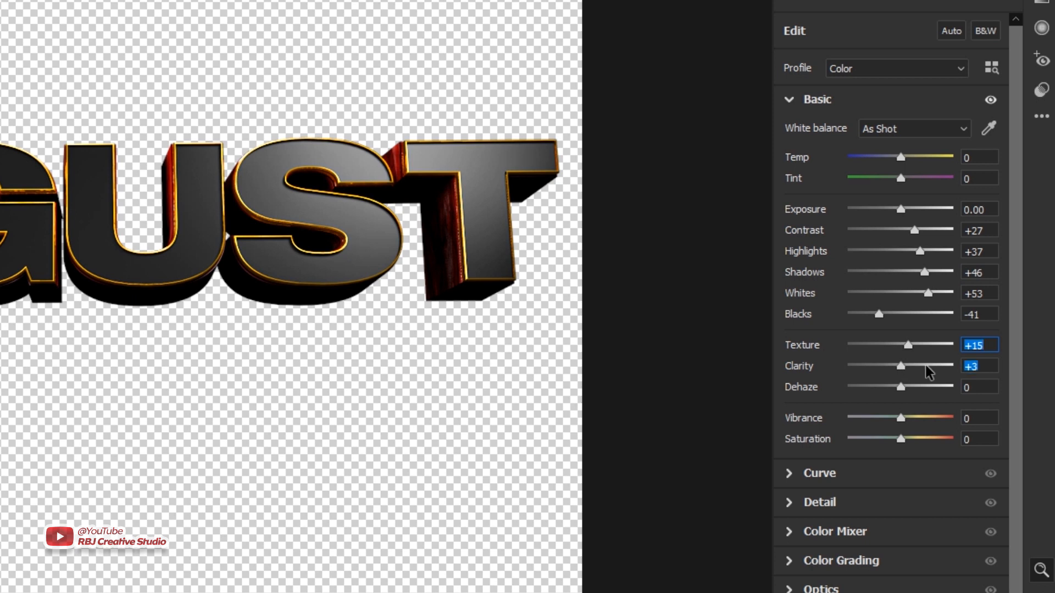
left_click(925, 366)
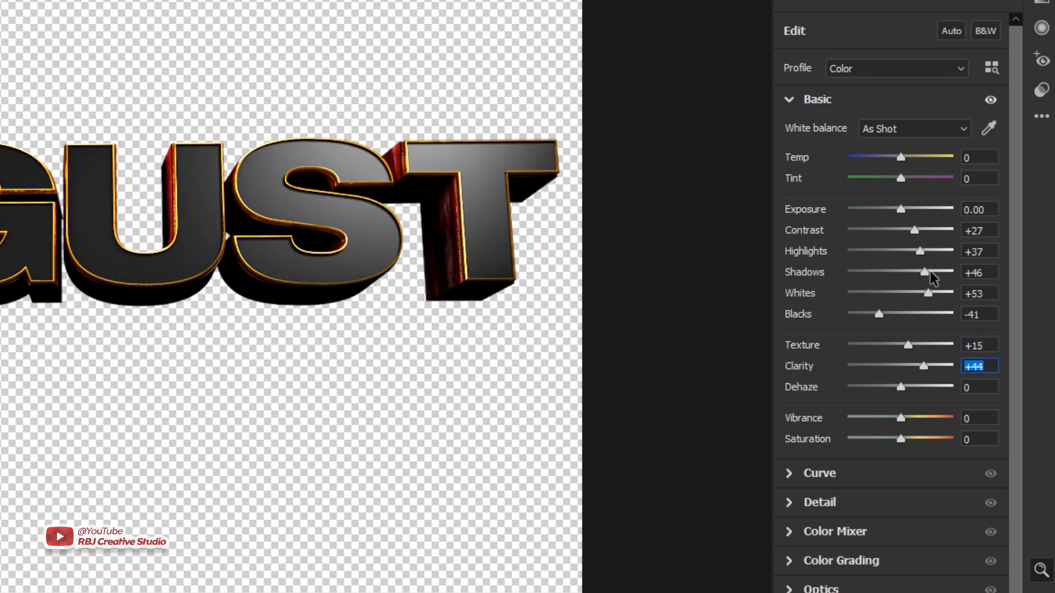
left_click_drag(930, 272, 946, 273)
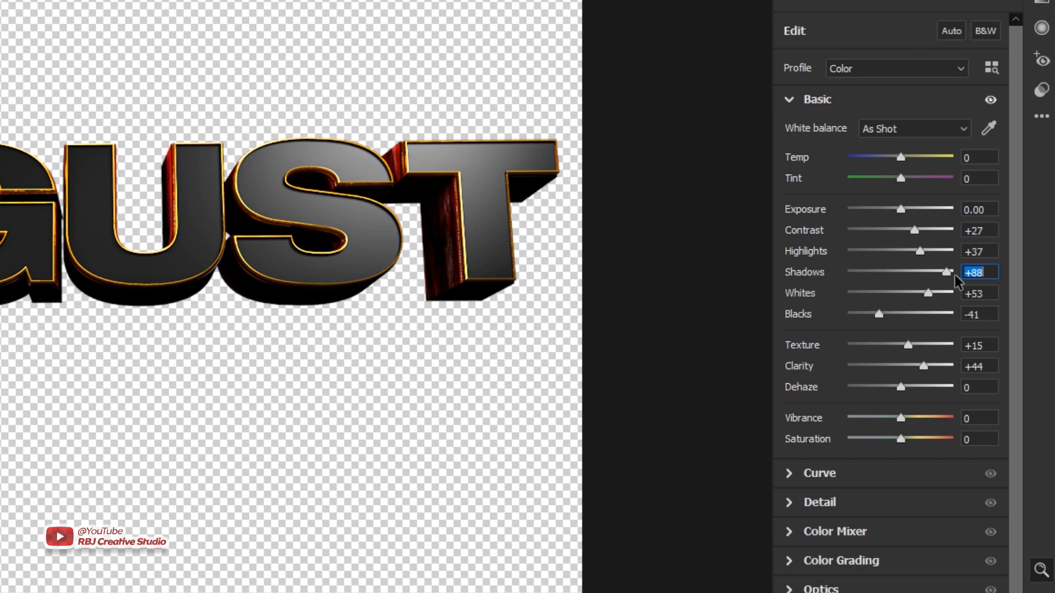
left_click_drag(901, 216, 903, 211)
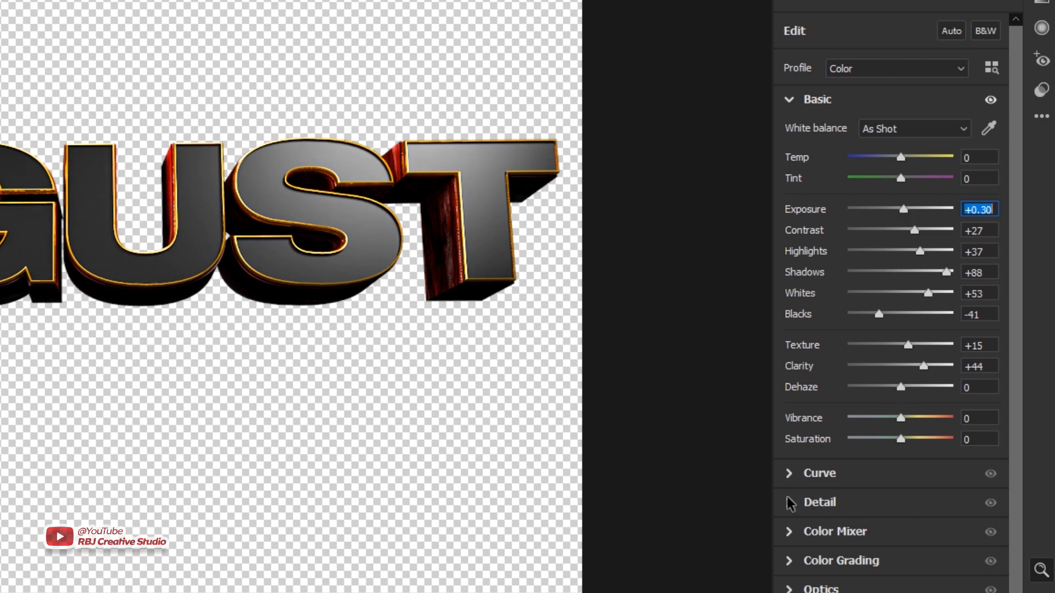
Sharpen the August title with a Sharpen amount of 48 and Masking of 18.
left_click(804, 503)
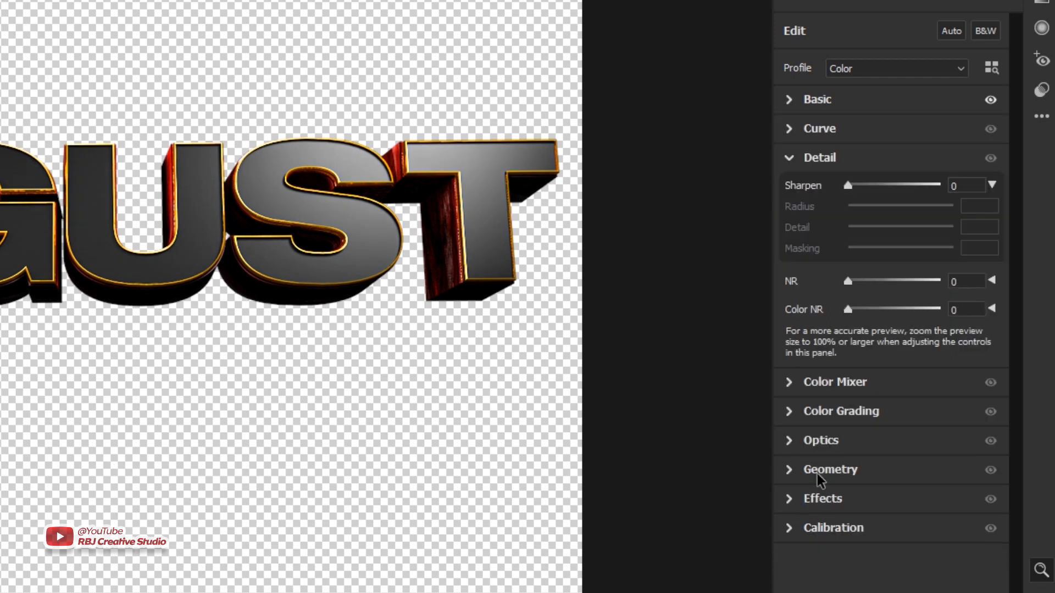
left_click_drag(848, 186, 880, 191)
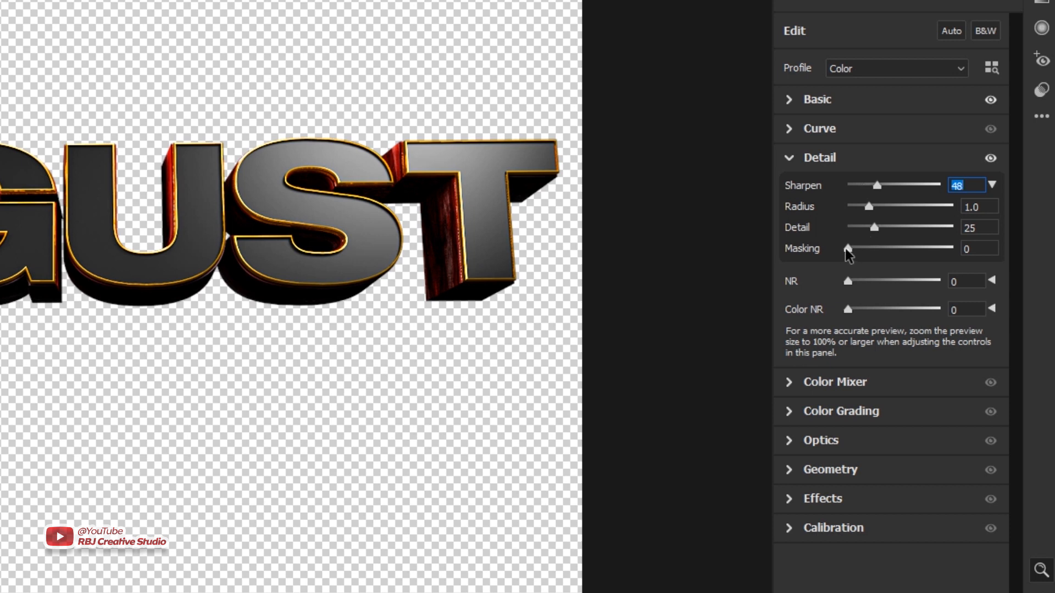
left_click_drag(847, 249, 867, 251)
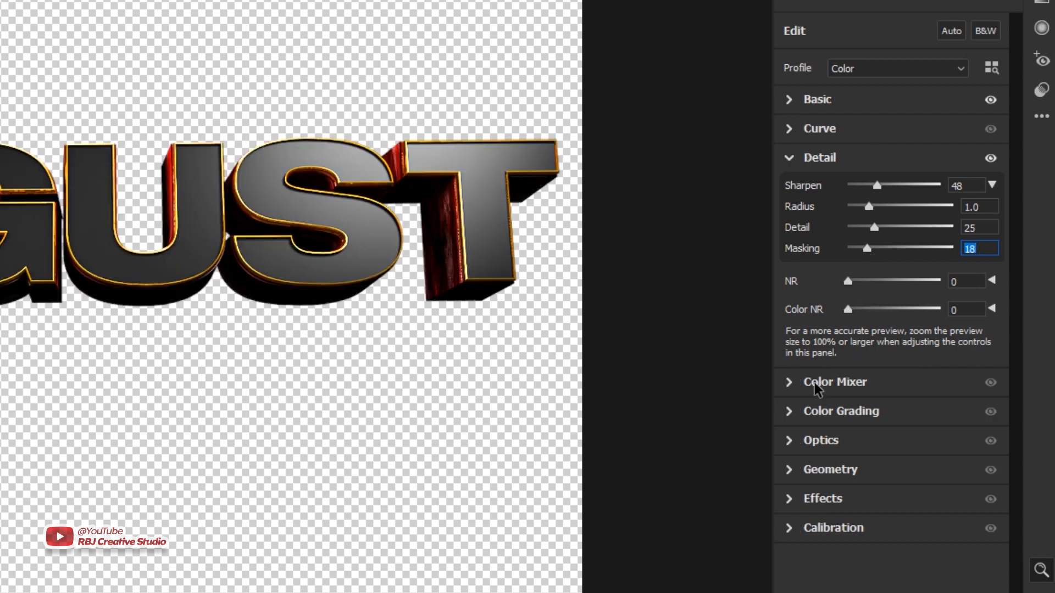
Boost the colour saturation to +25 for Reds, +23 for Oranges and +25 for Yellows.
left_click(816, 385)
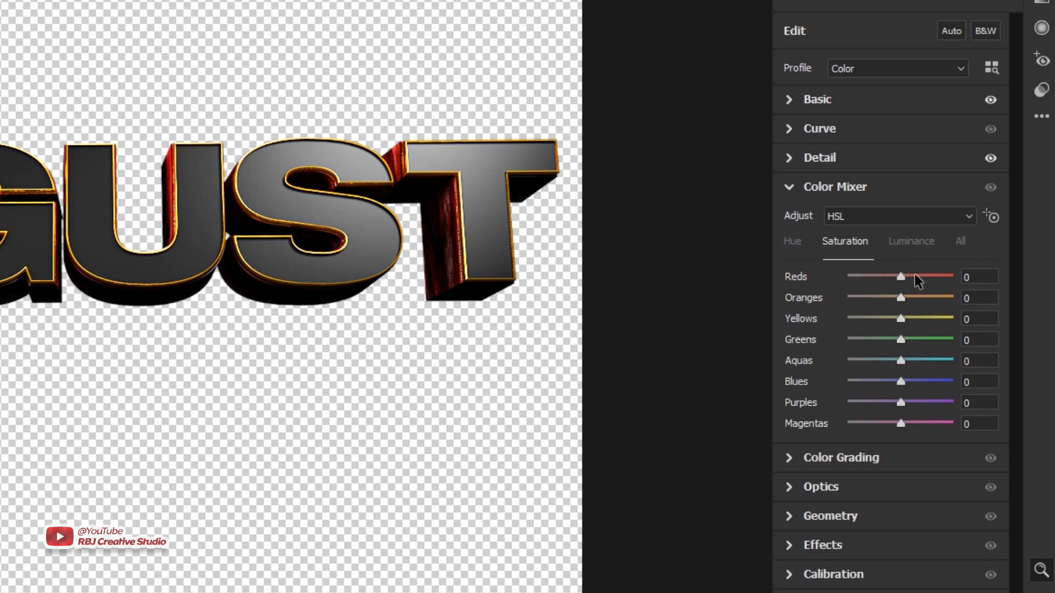
left_click_drag(914, 274, 914, 277)
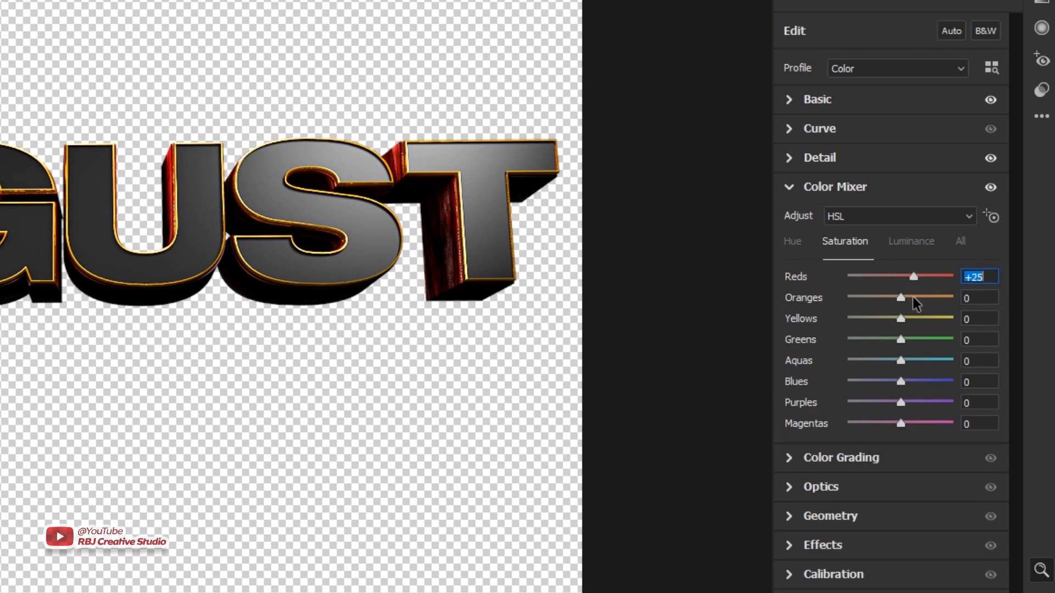
left_click(913, 298)
left_click(914, 318)
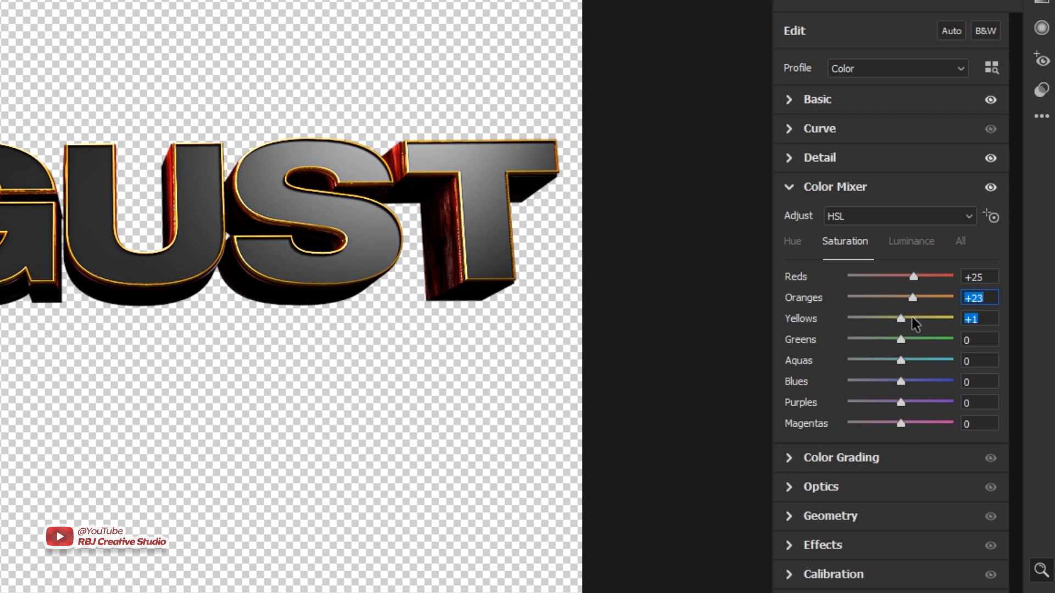
left_click(916, 318)
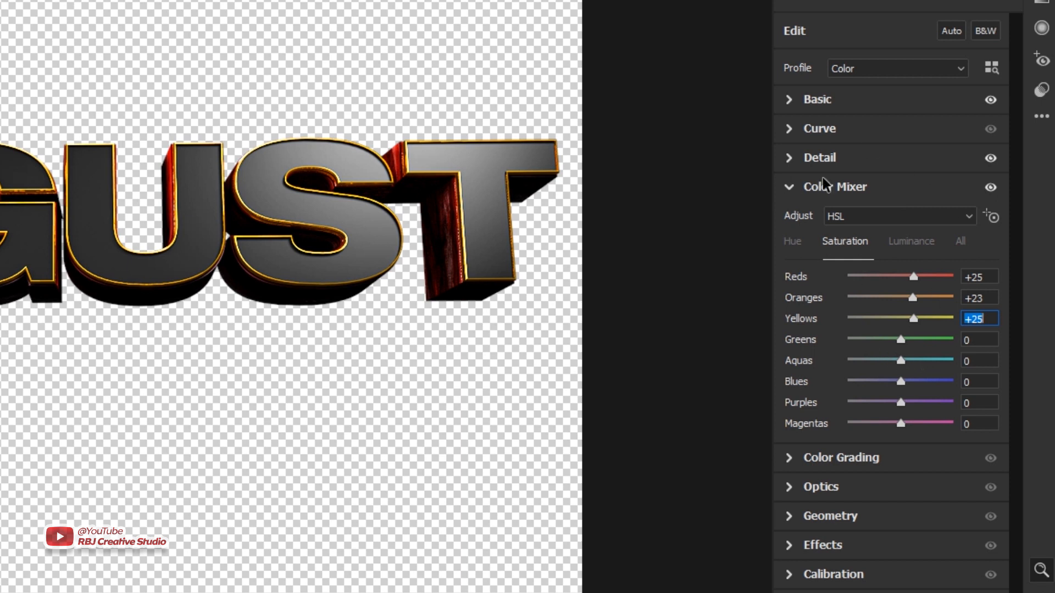
Set Shadows to +100, Exposure to +0.75 and Blacks to -29, and apply the Camera Raw filter.
left_click(817, 100)
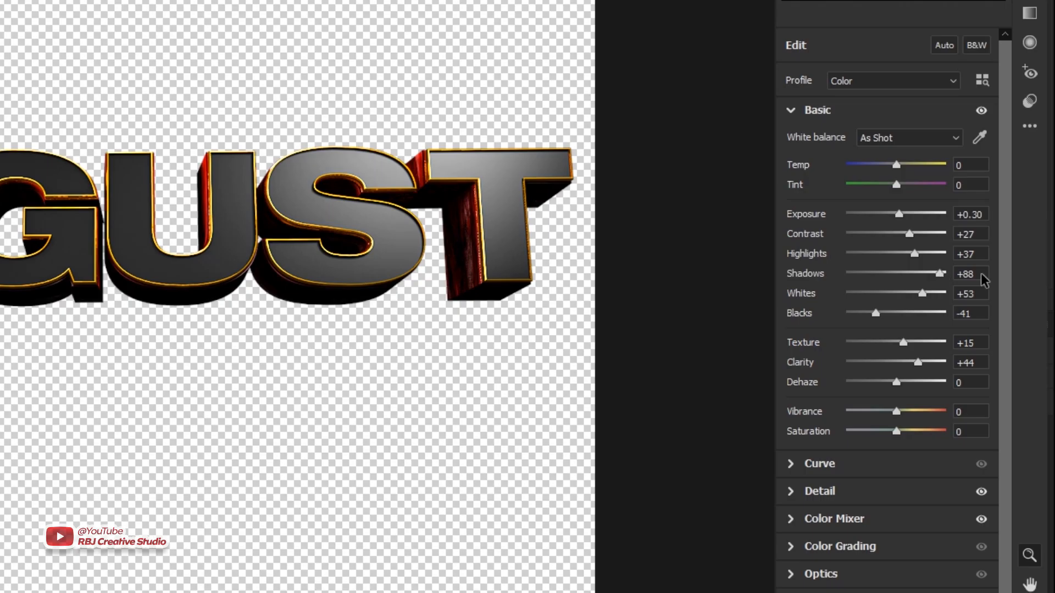
left_click(980, 284)
left_click_drag(934, 273, 943, 272)
left_click(906, 215)
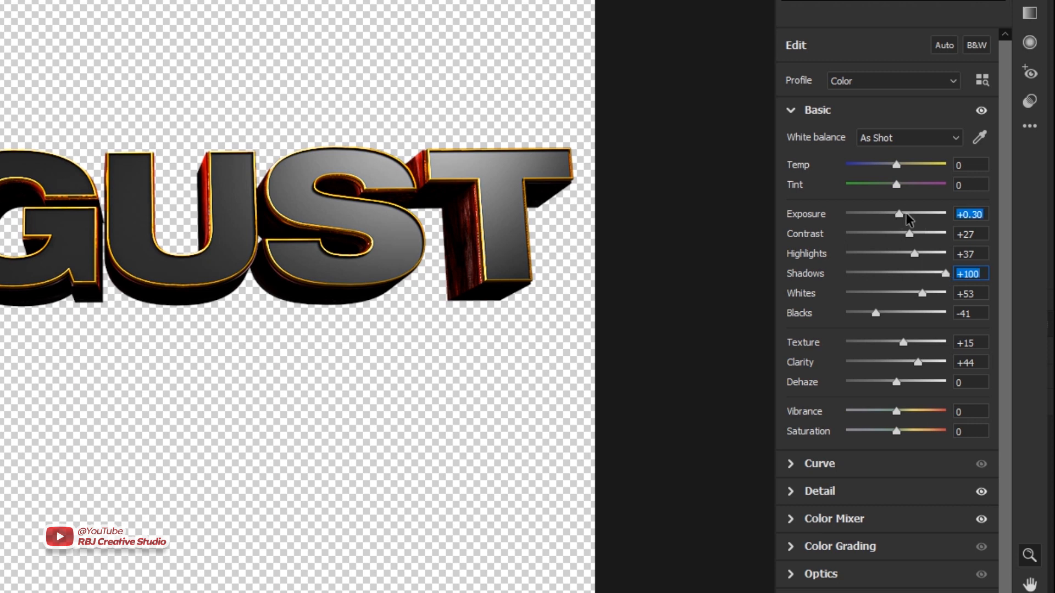
left_click(907, 214)
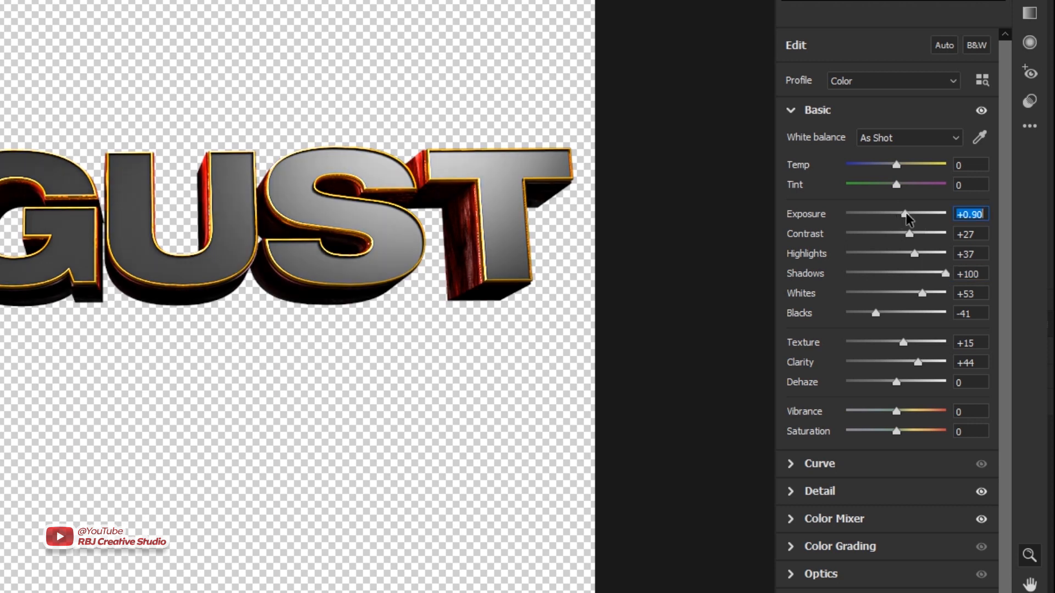
left_click_drag(906, 213, 905, 213)
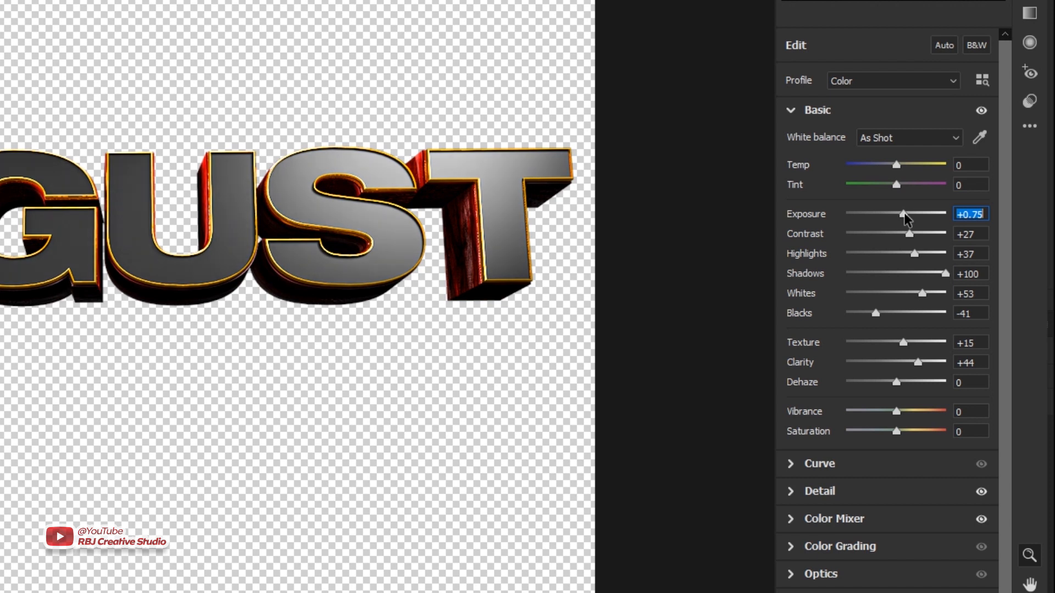
left_click(877, 312)
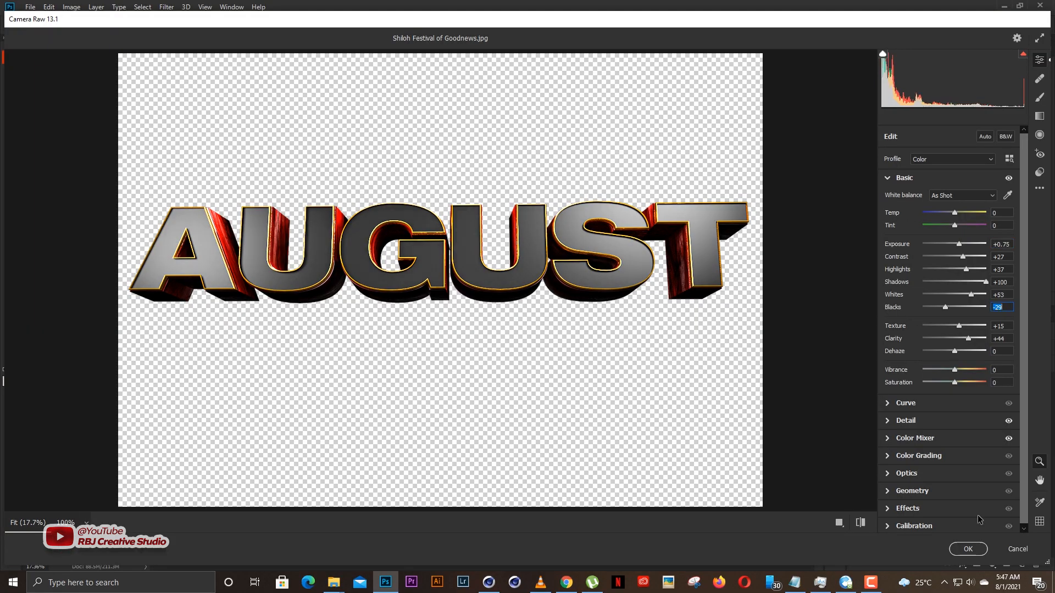
left_click(967, 549)
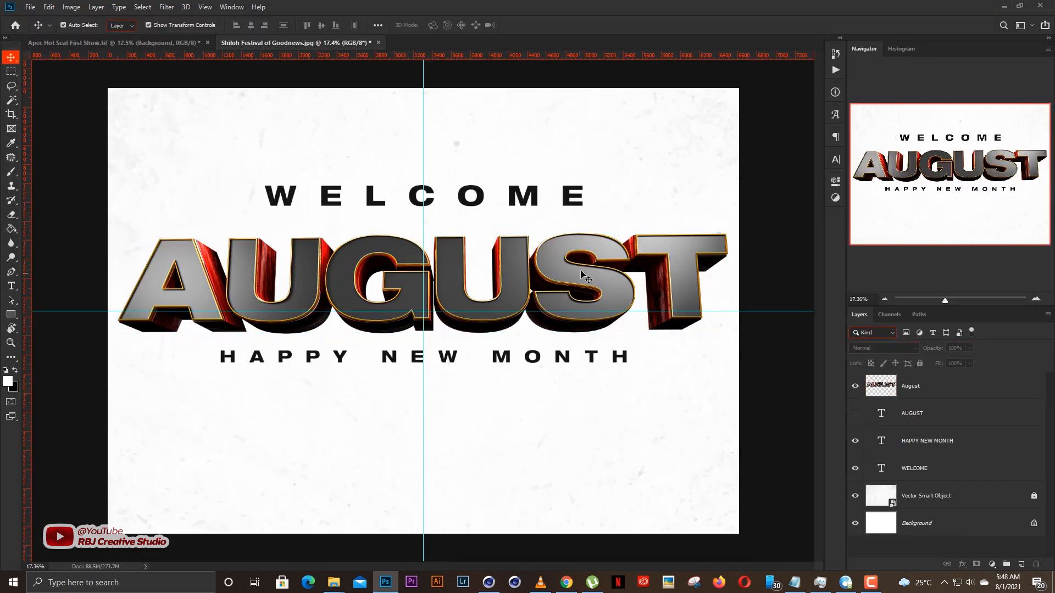
Scale down the WELCOME text and move it closer to the 3D AUGUST title, centred on the vertical guide.
left_click(745, 198)
left_click(498, 202)
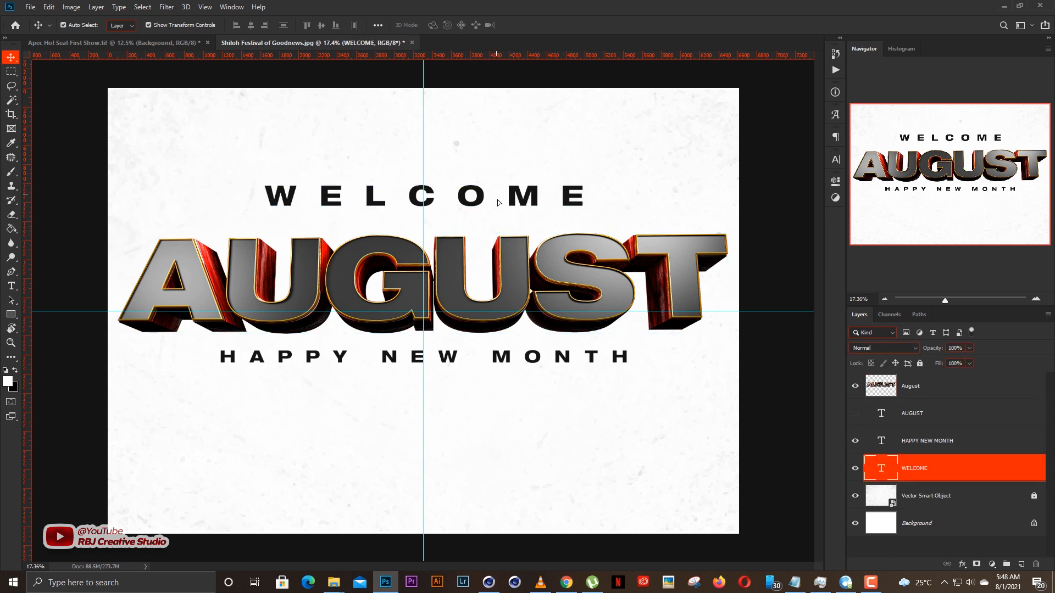
left_click_drag(497, 202, 512, 204)
left_click_drag(587, 189, 576, 194)
key("Return")
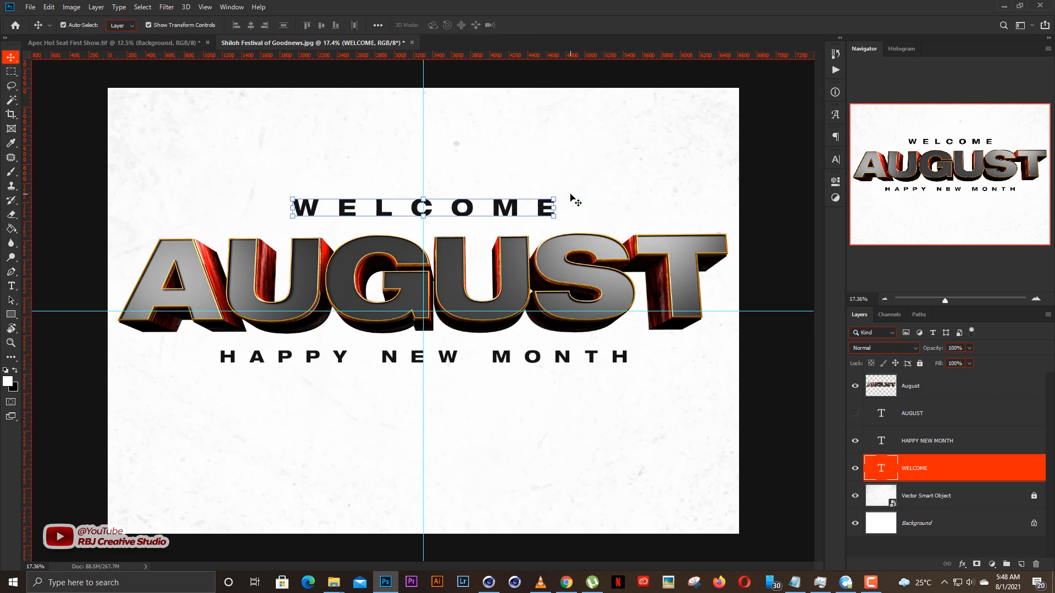
left_click_drag(488, 212, 487, 212)
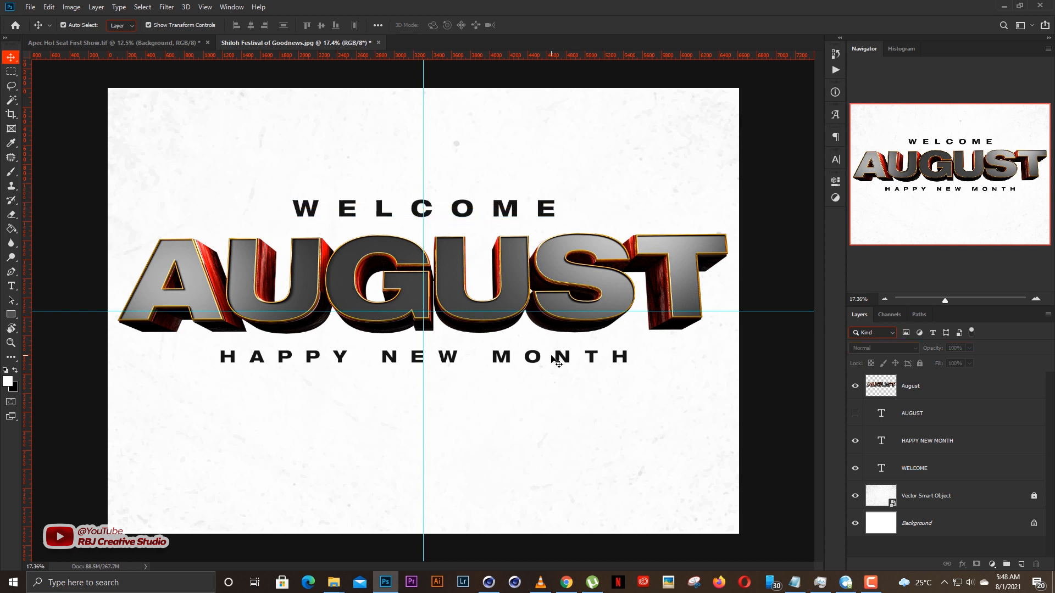
Move the HAPPY NEW MONTH text further below the AUGUST title and scale it to about 86%, centred on the vertical guide.
left_click_drag(563, 357, 559, 388)
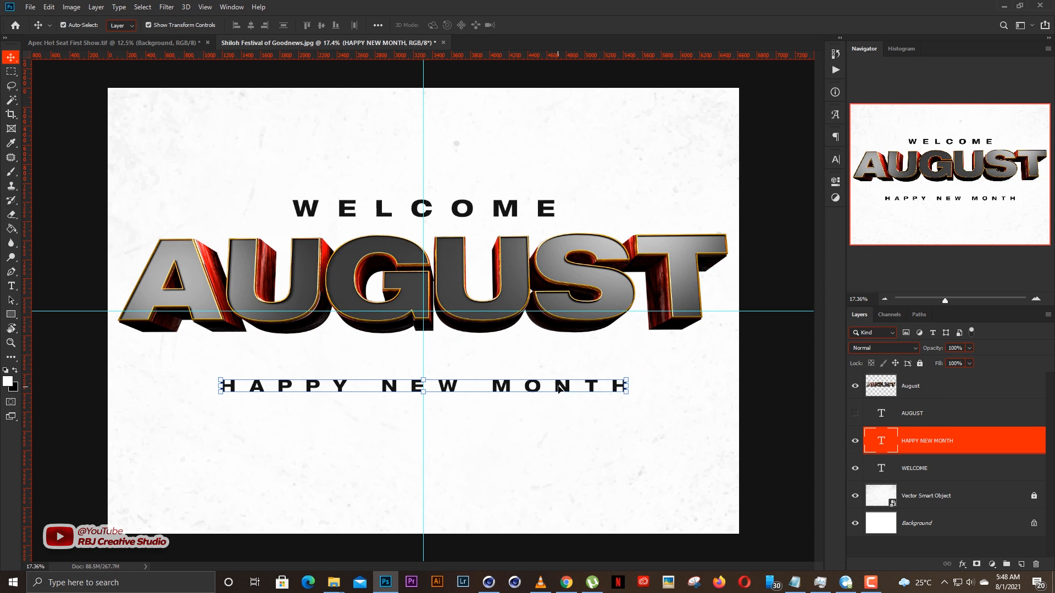
left_click(628, 379)
left_click_drag(640, 377, 612, 378)
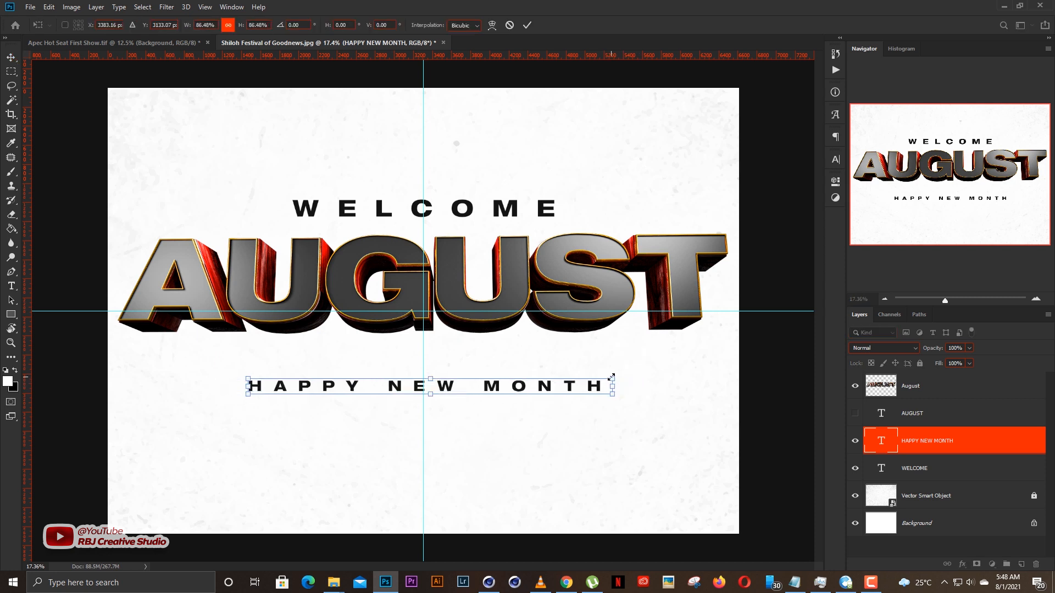
key("Return")
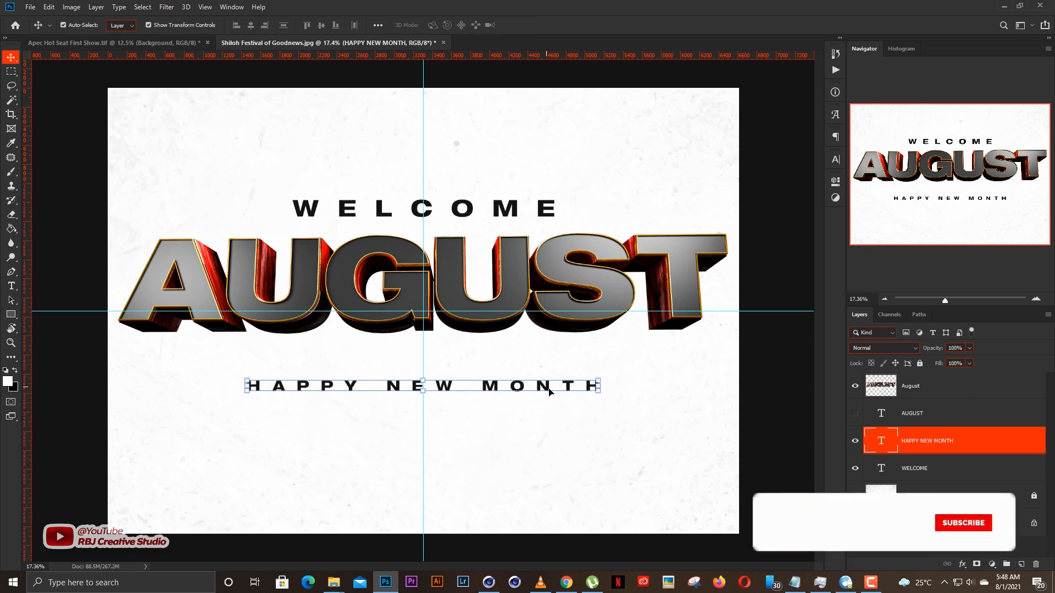
left_click(596, 379)
Move the 3D AUGUST title down between the two text lines and scale it to about 95%.
left_click_drag(555, 297, 577, 313)
key("shift+Up")
left_click(449, 376)
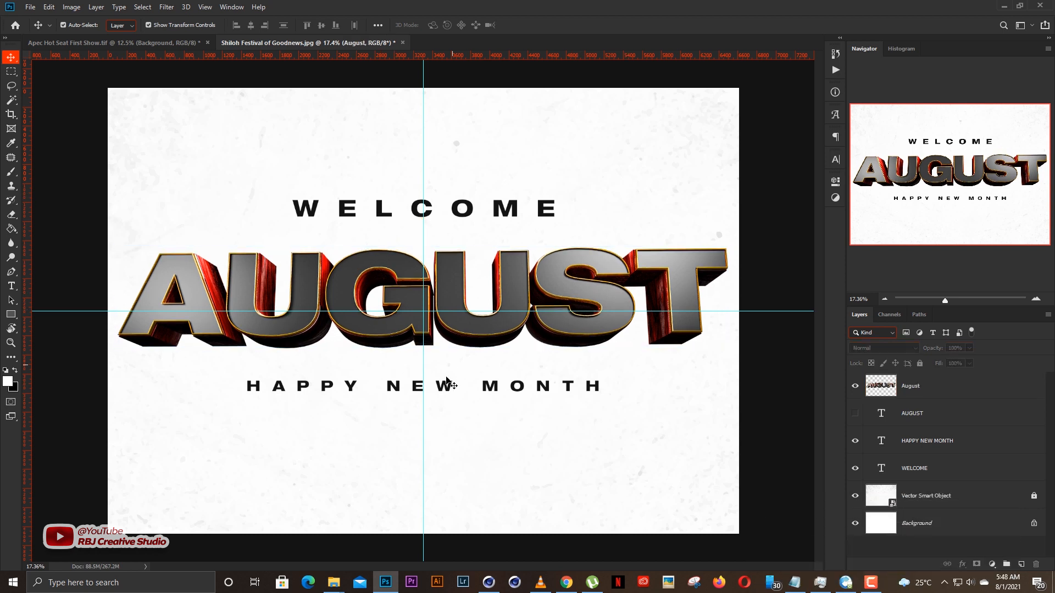
scroll(450, 377, "down", 1)
left_click(592, 326)
key("ctrl+t")
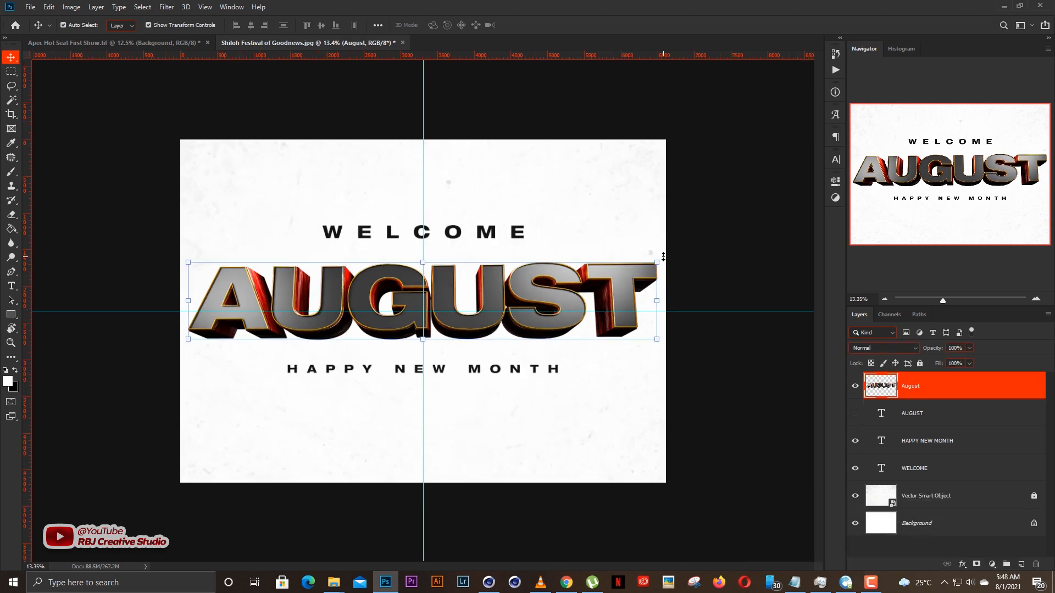
left_click_drag(649, 263, 643, 265)
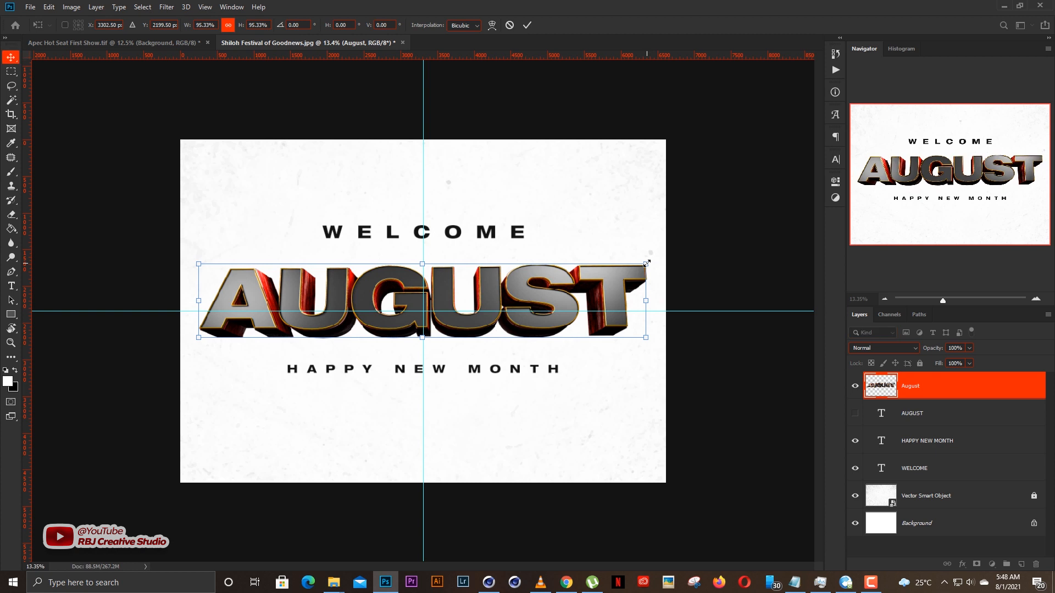
key("Return")
left_click(752, 212)
scroll(396, 312, "up", 2)
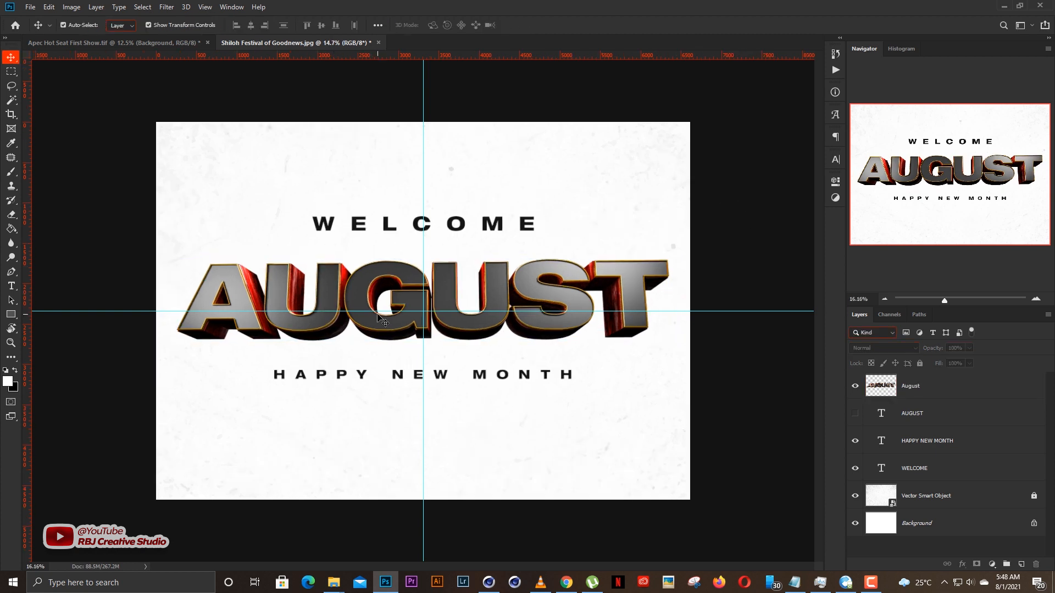